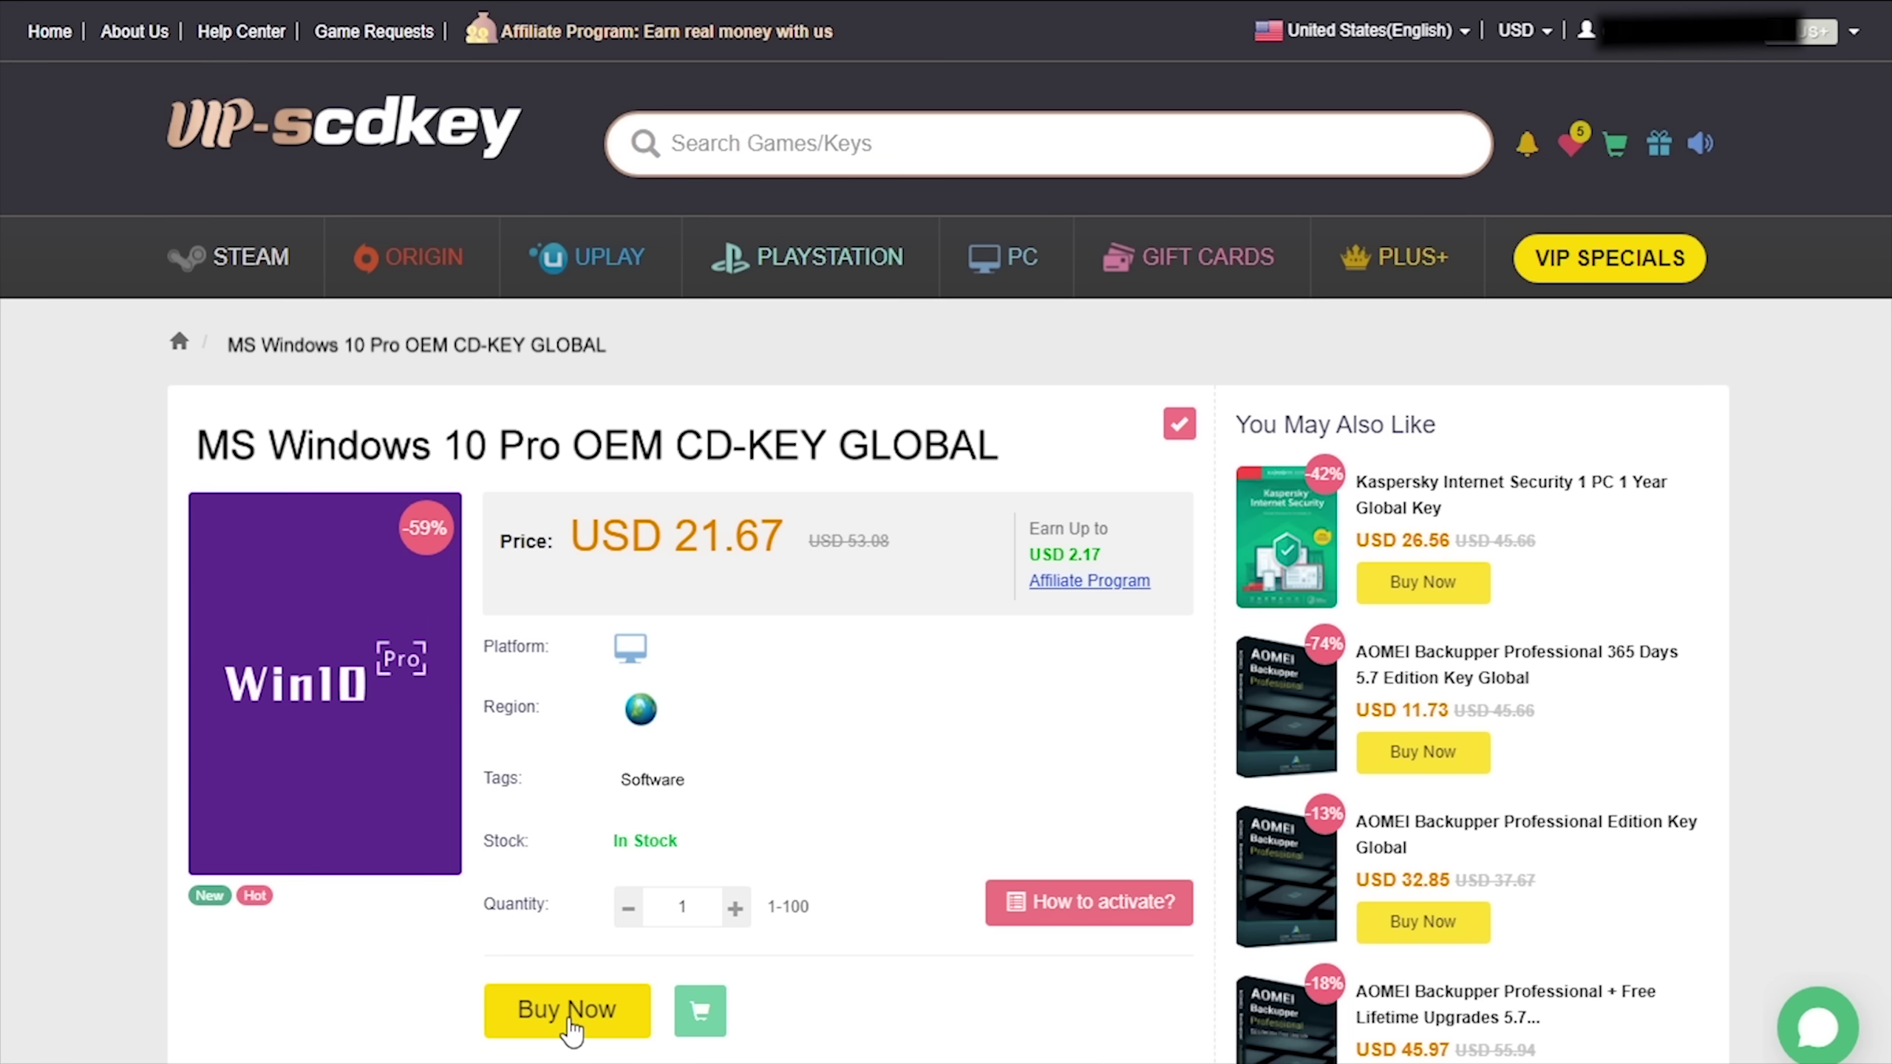
Buy one MS Windows 10 Pro OEM CD-KEY GLOBAL and apply the promotion code CyberCPU to the order
{"action": "left_click", "coordinate": [568, 1017]}
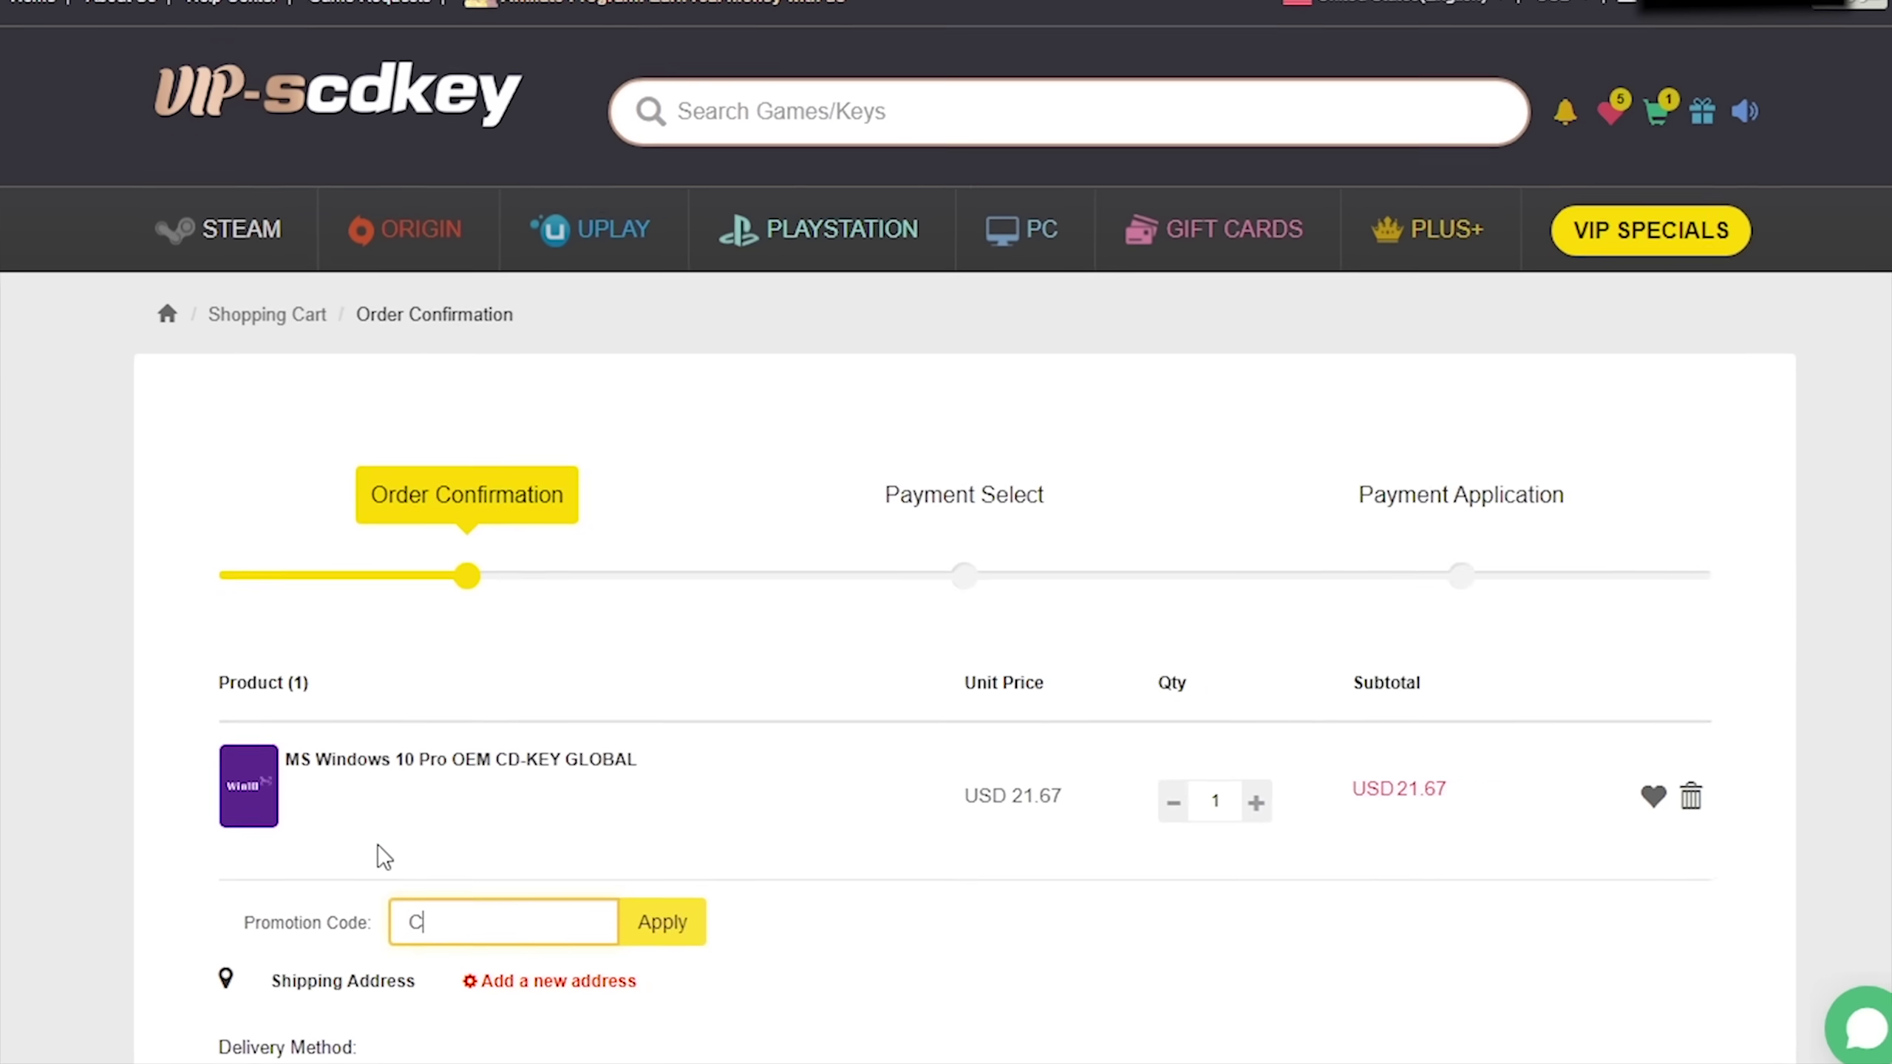
{"action": "type", "text": "CyberCPU"}
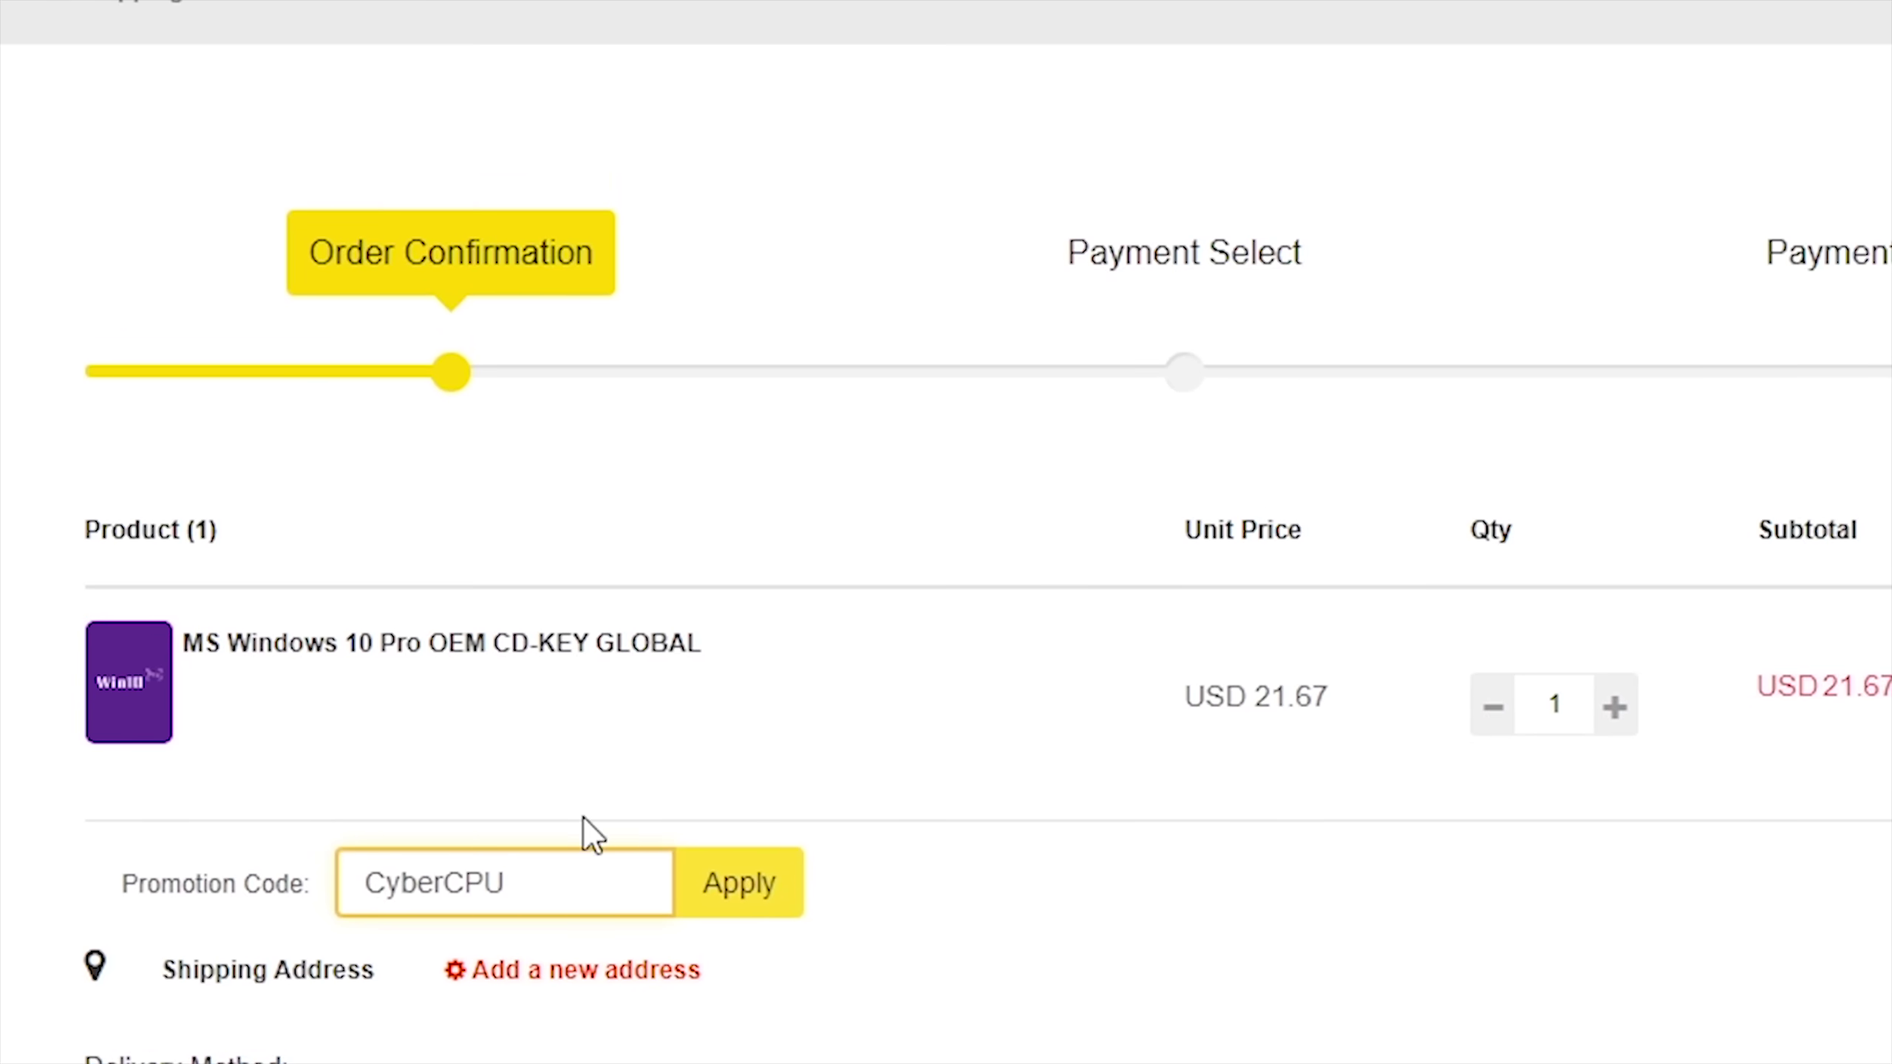
{"action": "left_click", "coordinate": [738, 883]}
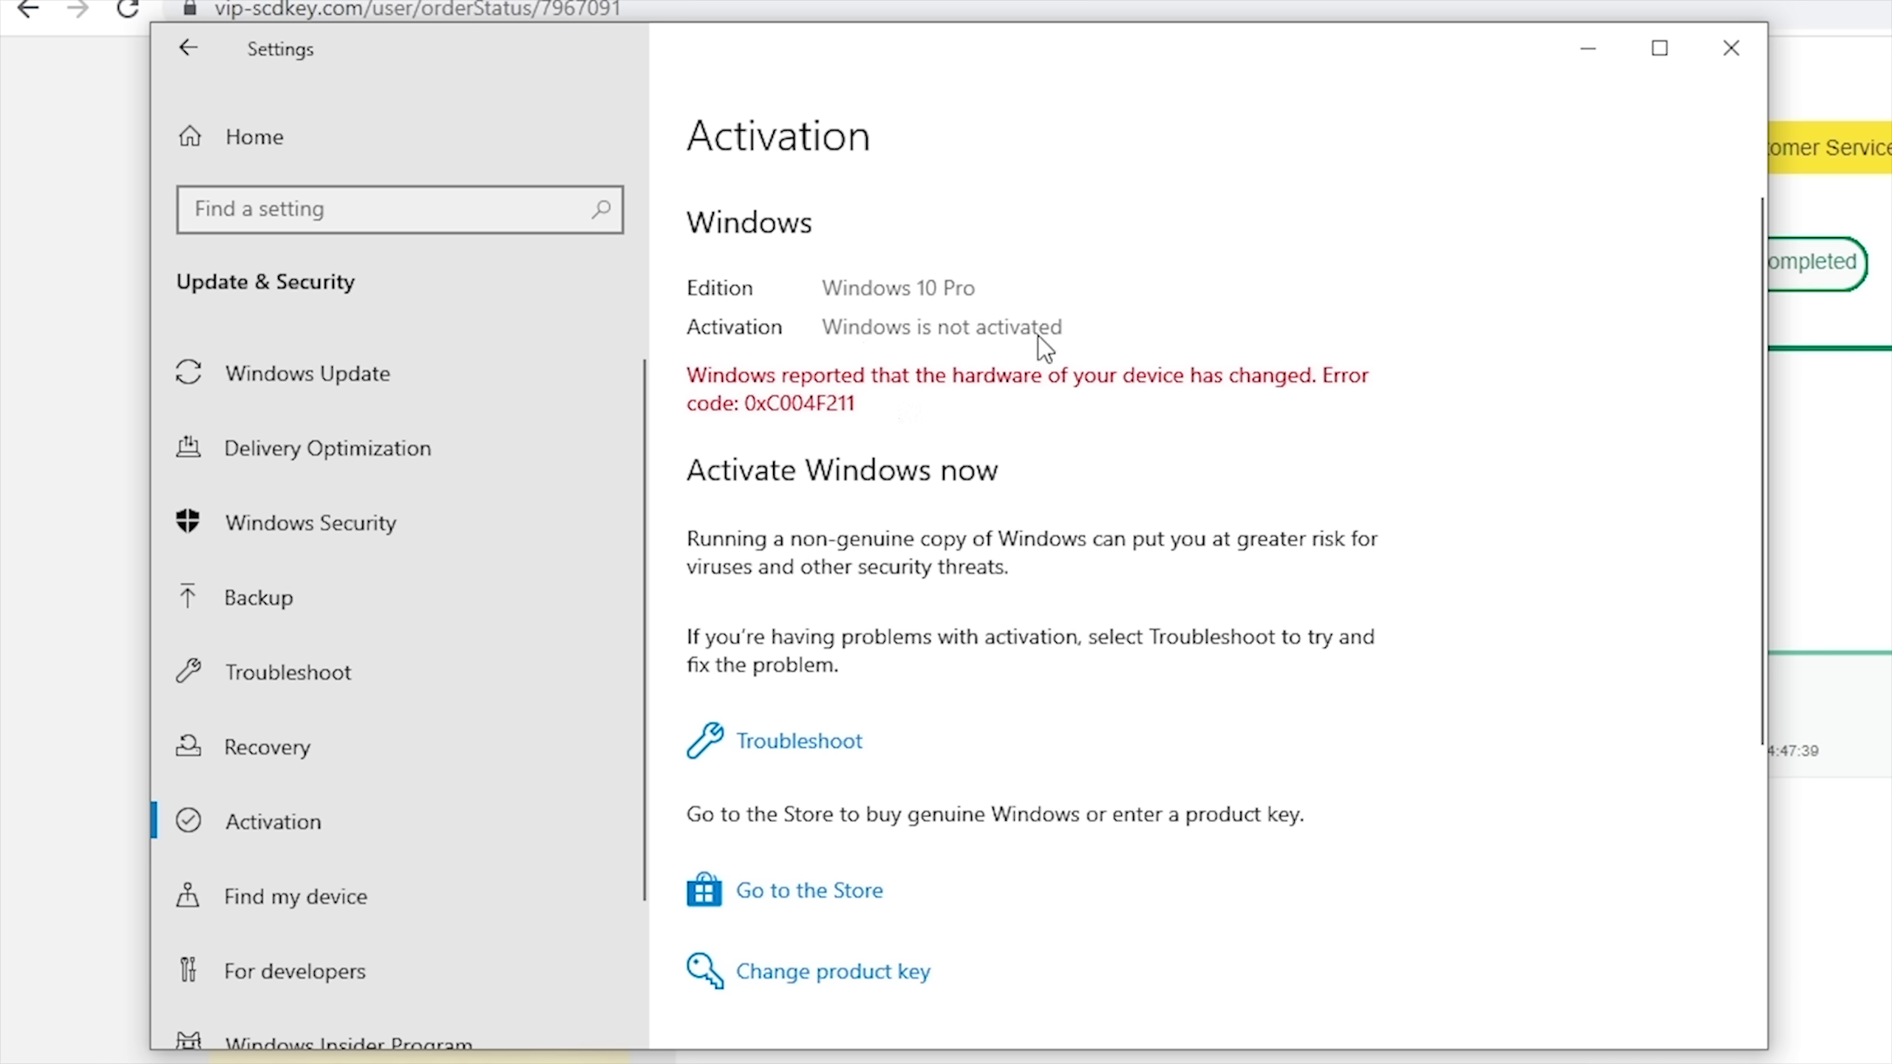
Change the Windows product key by pasting the purchased product key, activate Windows, and close the activation dialog
{"action": "left_click", "coordinate": [841, 976]}
{"action": "right_click", "coordinate": [539, 583]}
{"action": "left_click", "coordinate": [626, 608]}
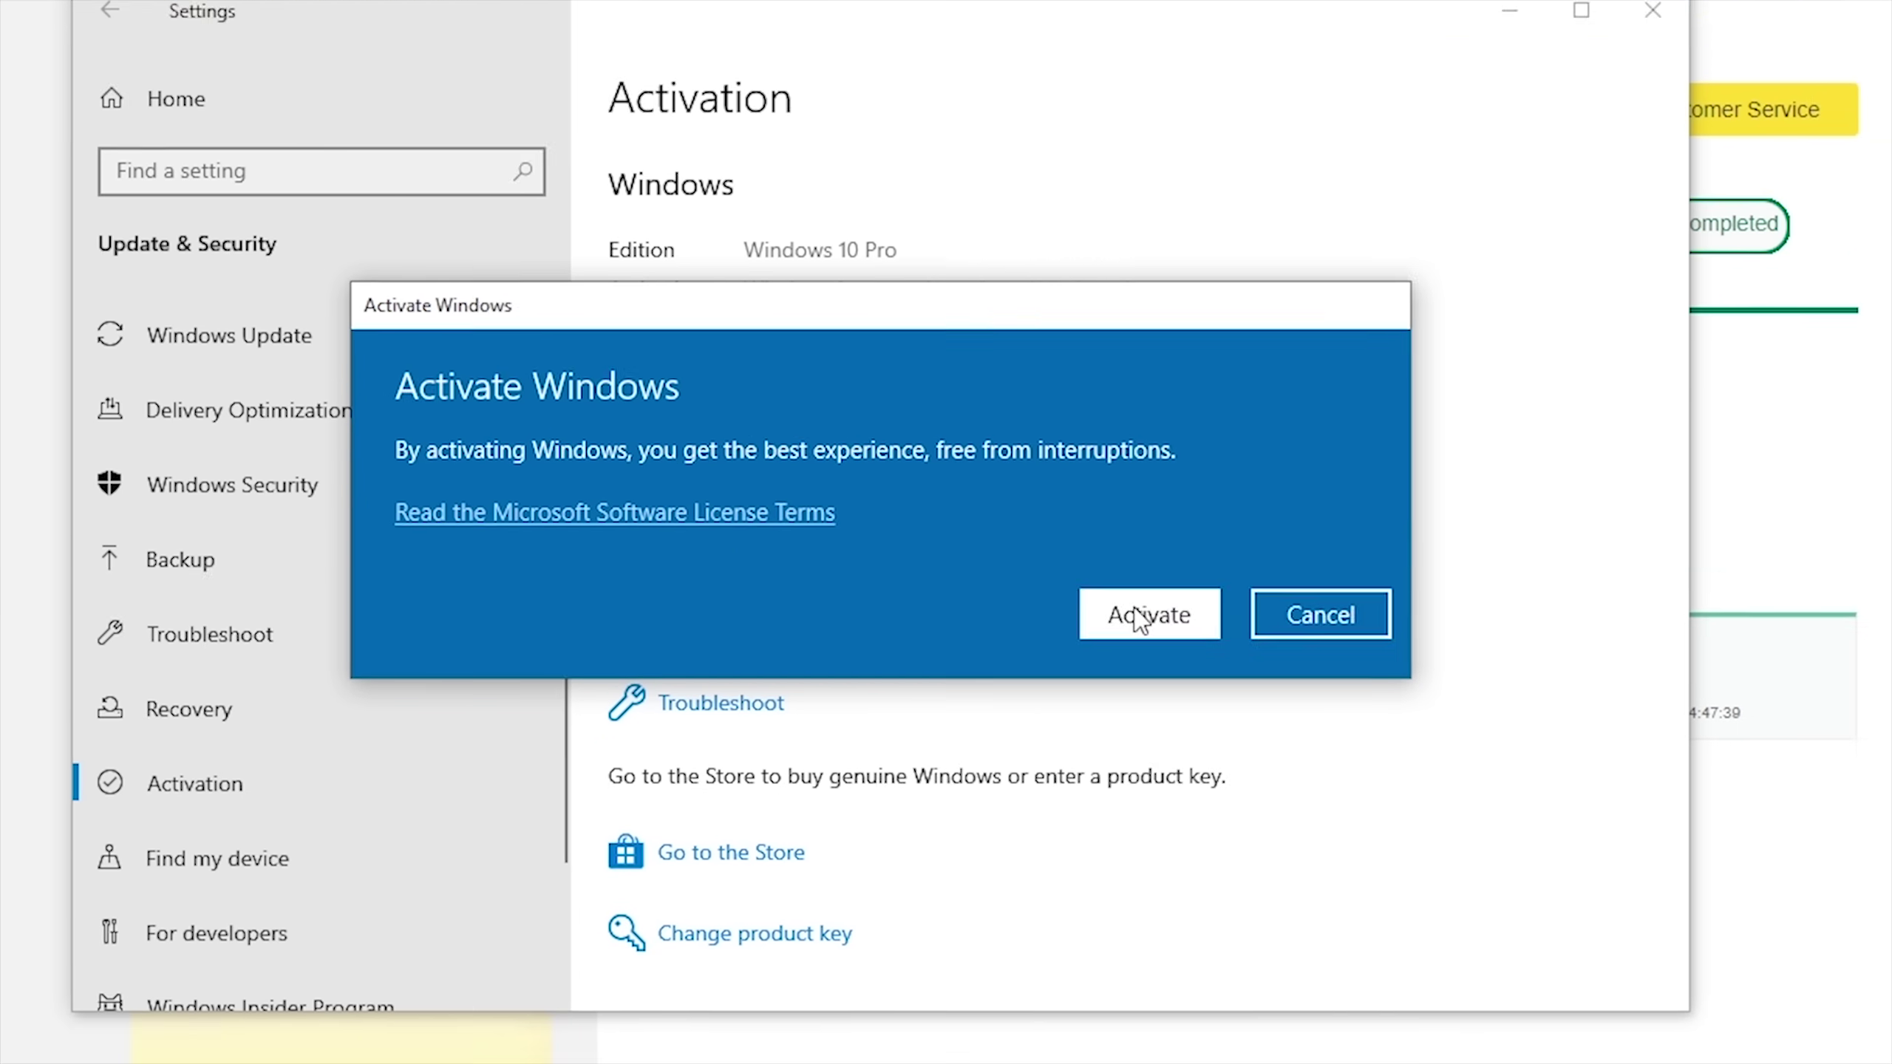
{"action": "left_click", "coordinate": [1212, 647]}
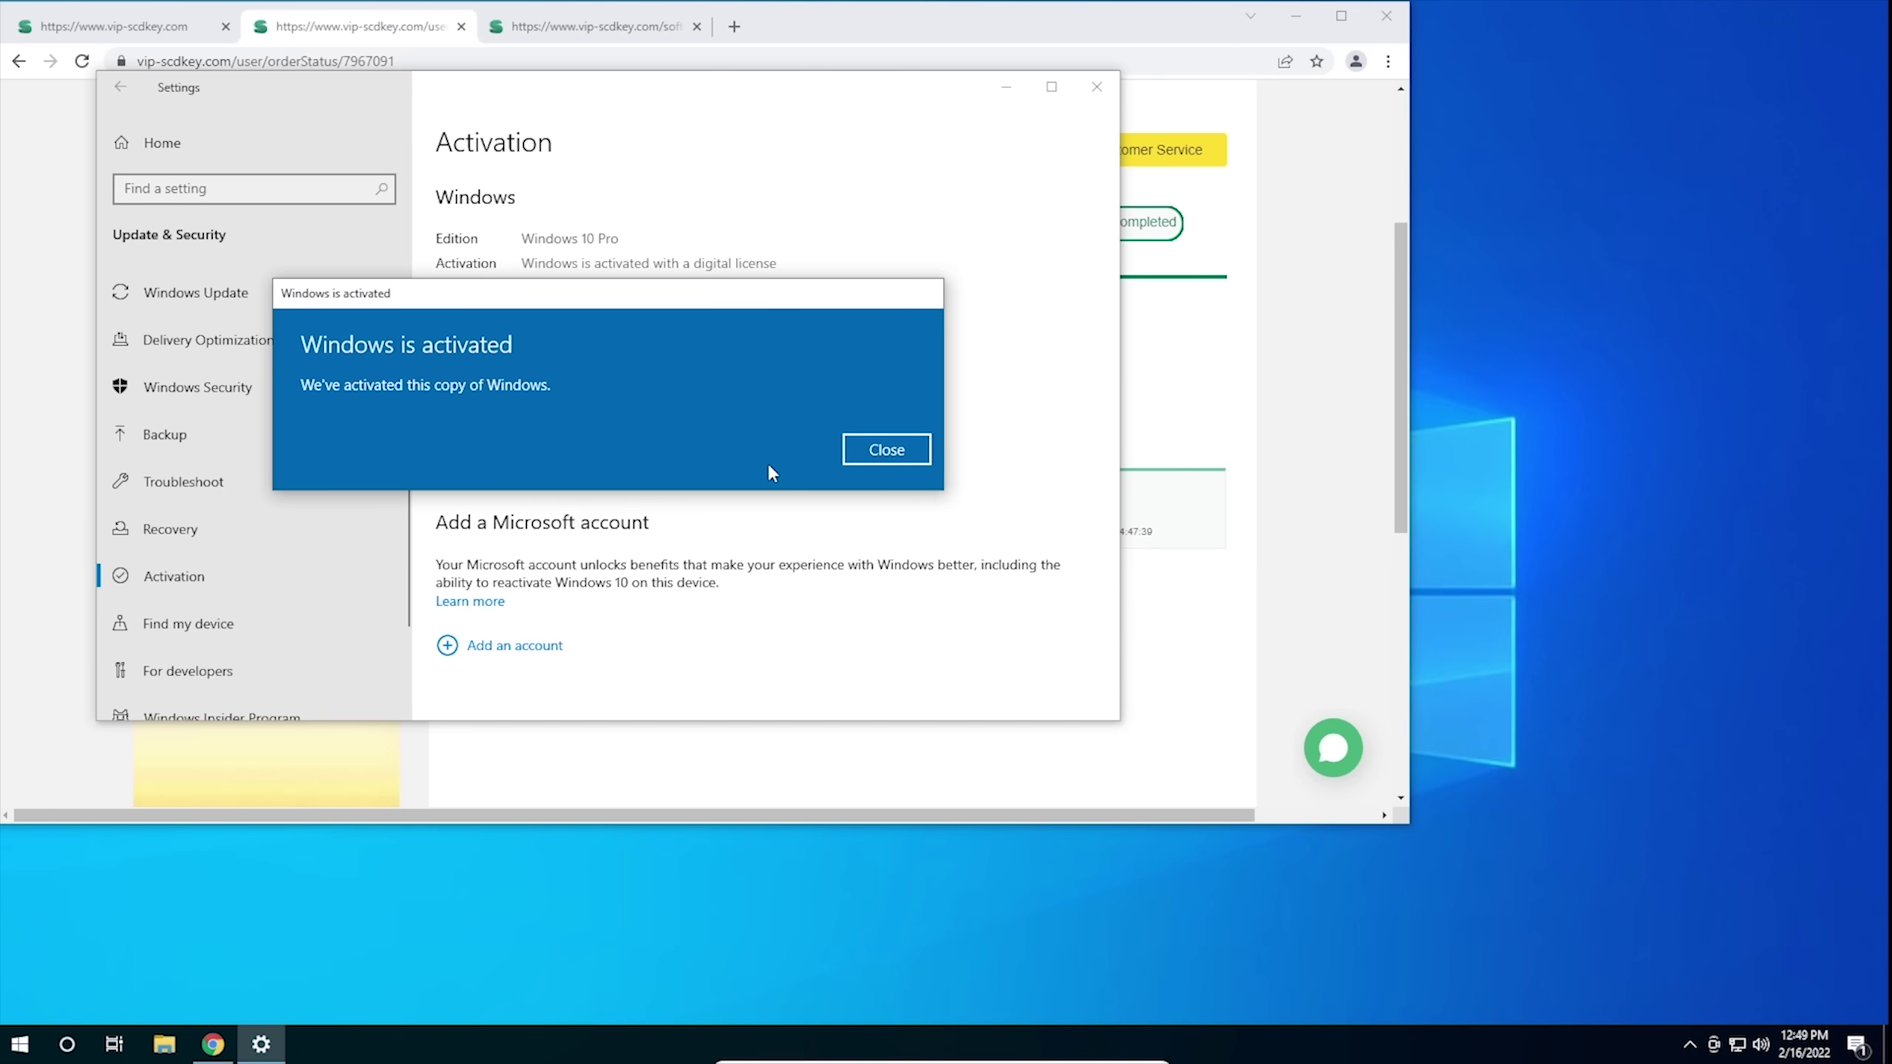
{"action": "left_click", "coordinate": [883, 454]}
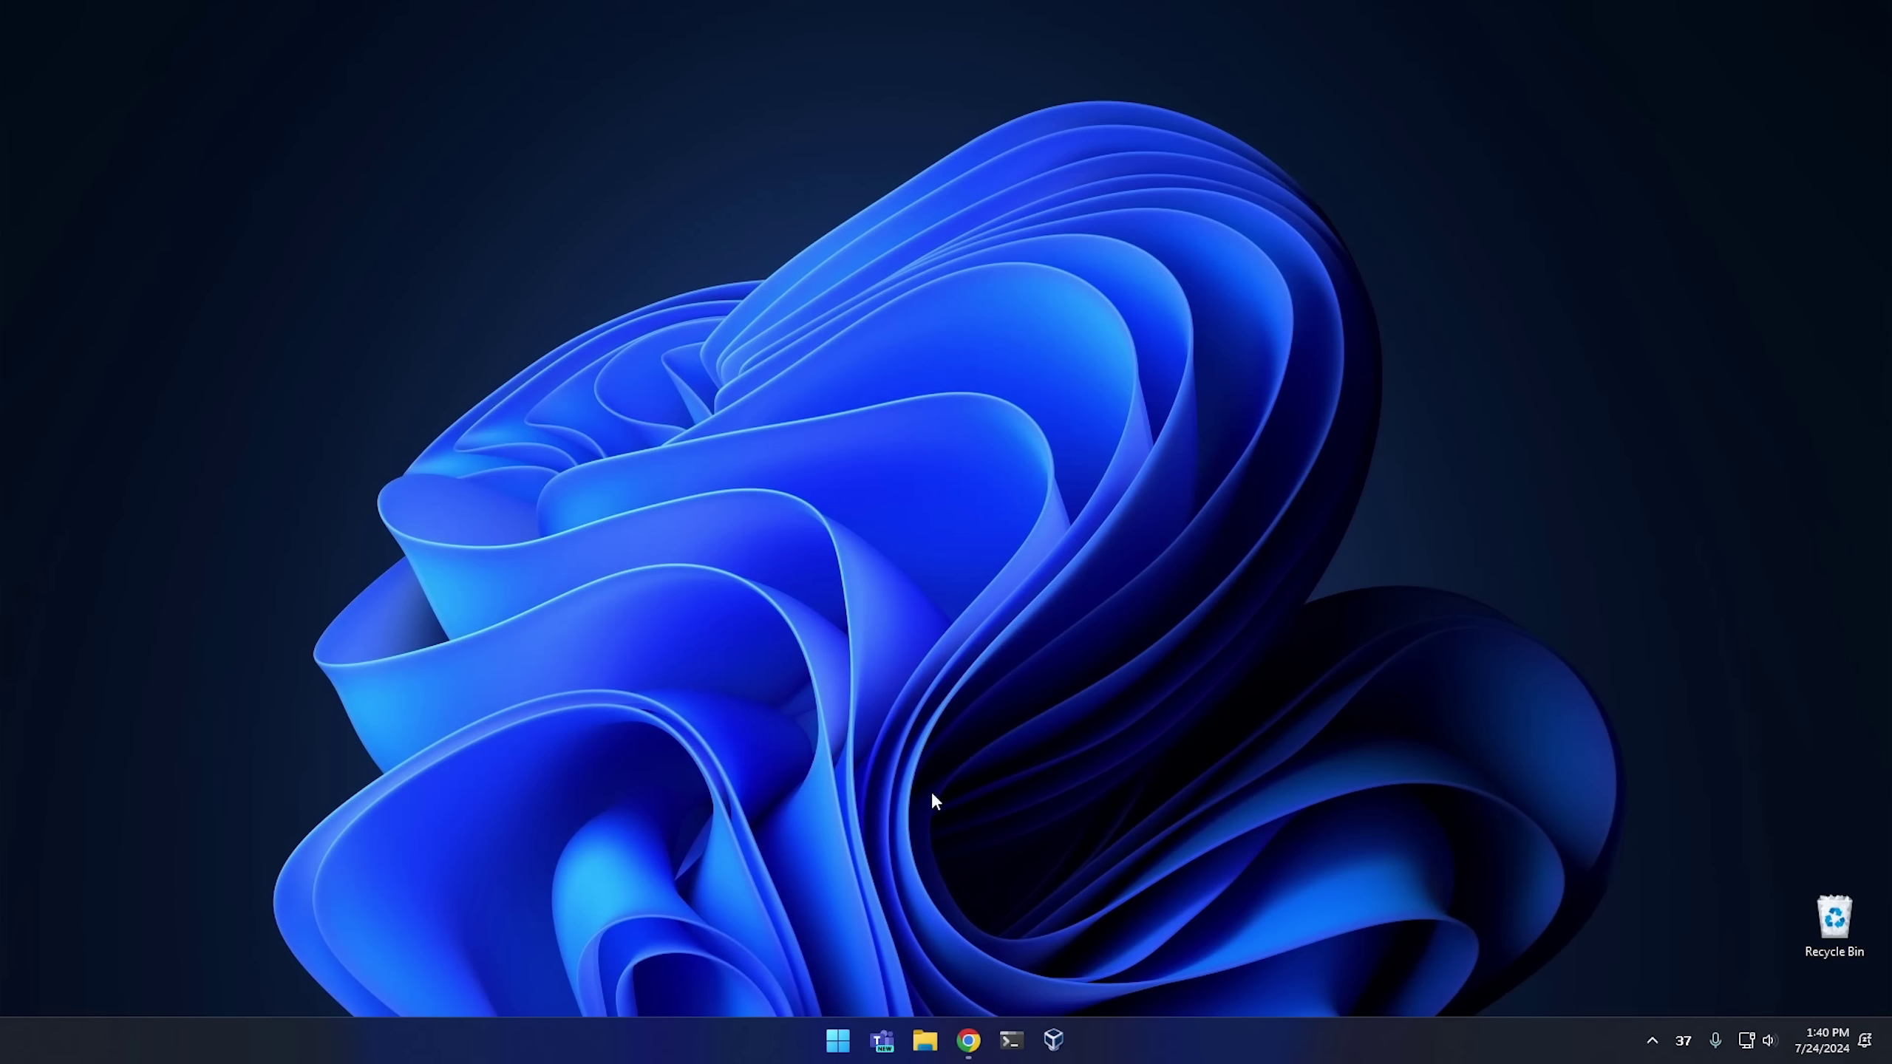
Switch to Chrome and install Microsoft PC Manager through the Microsoft Store, allowing the installer to make changes to the device
{"action": "left_click", "coordinate": [967, 1040]}
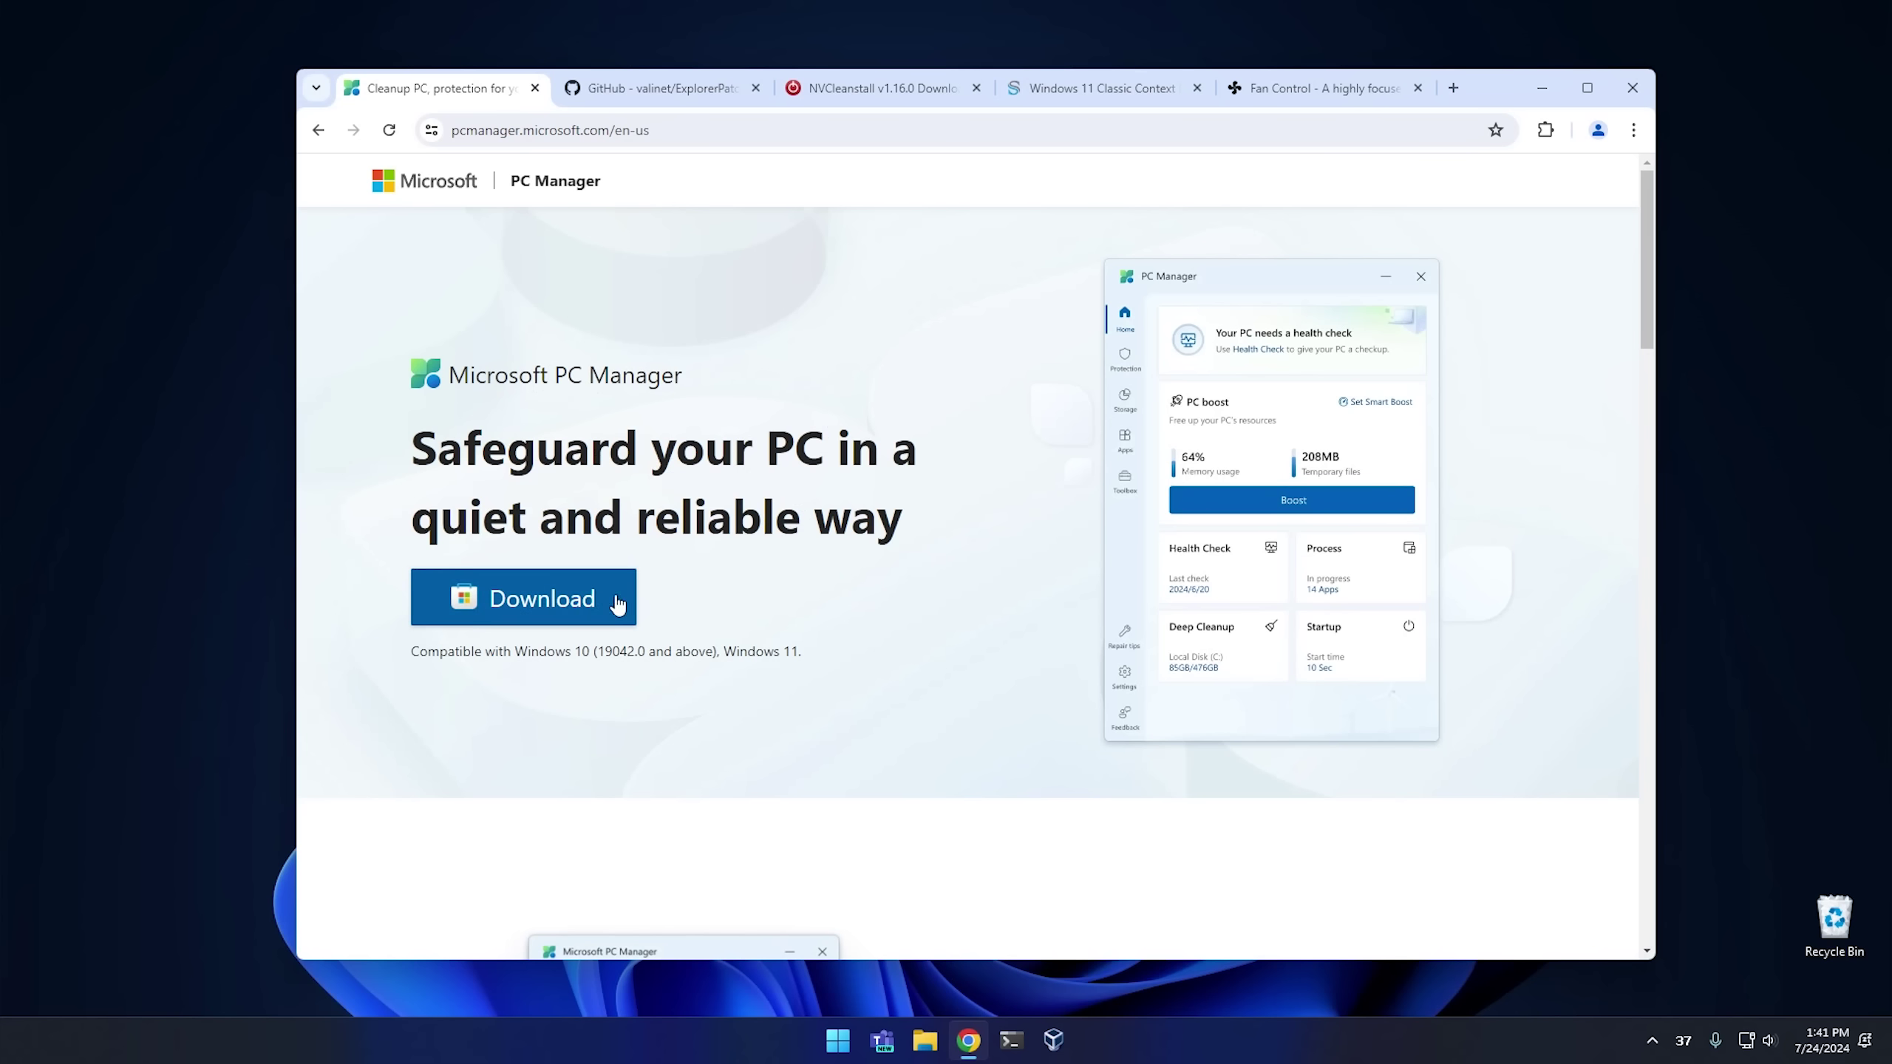
{"action": "left_click", "coordinate": [590, 605]}
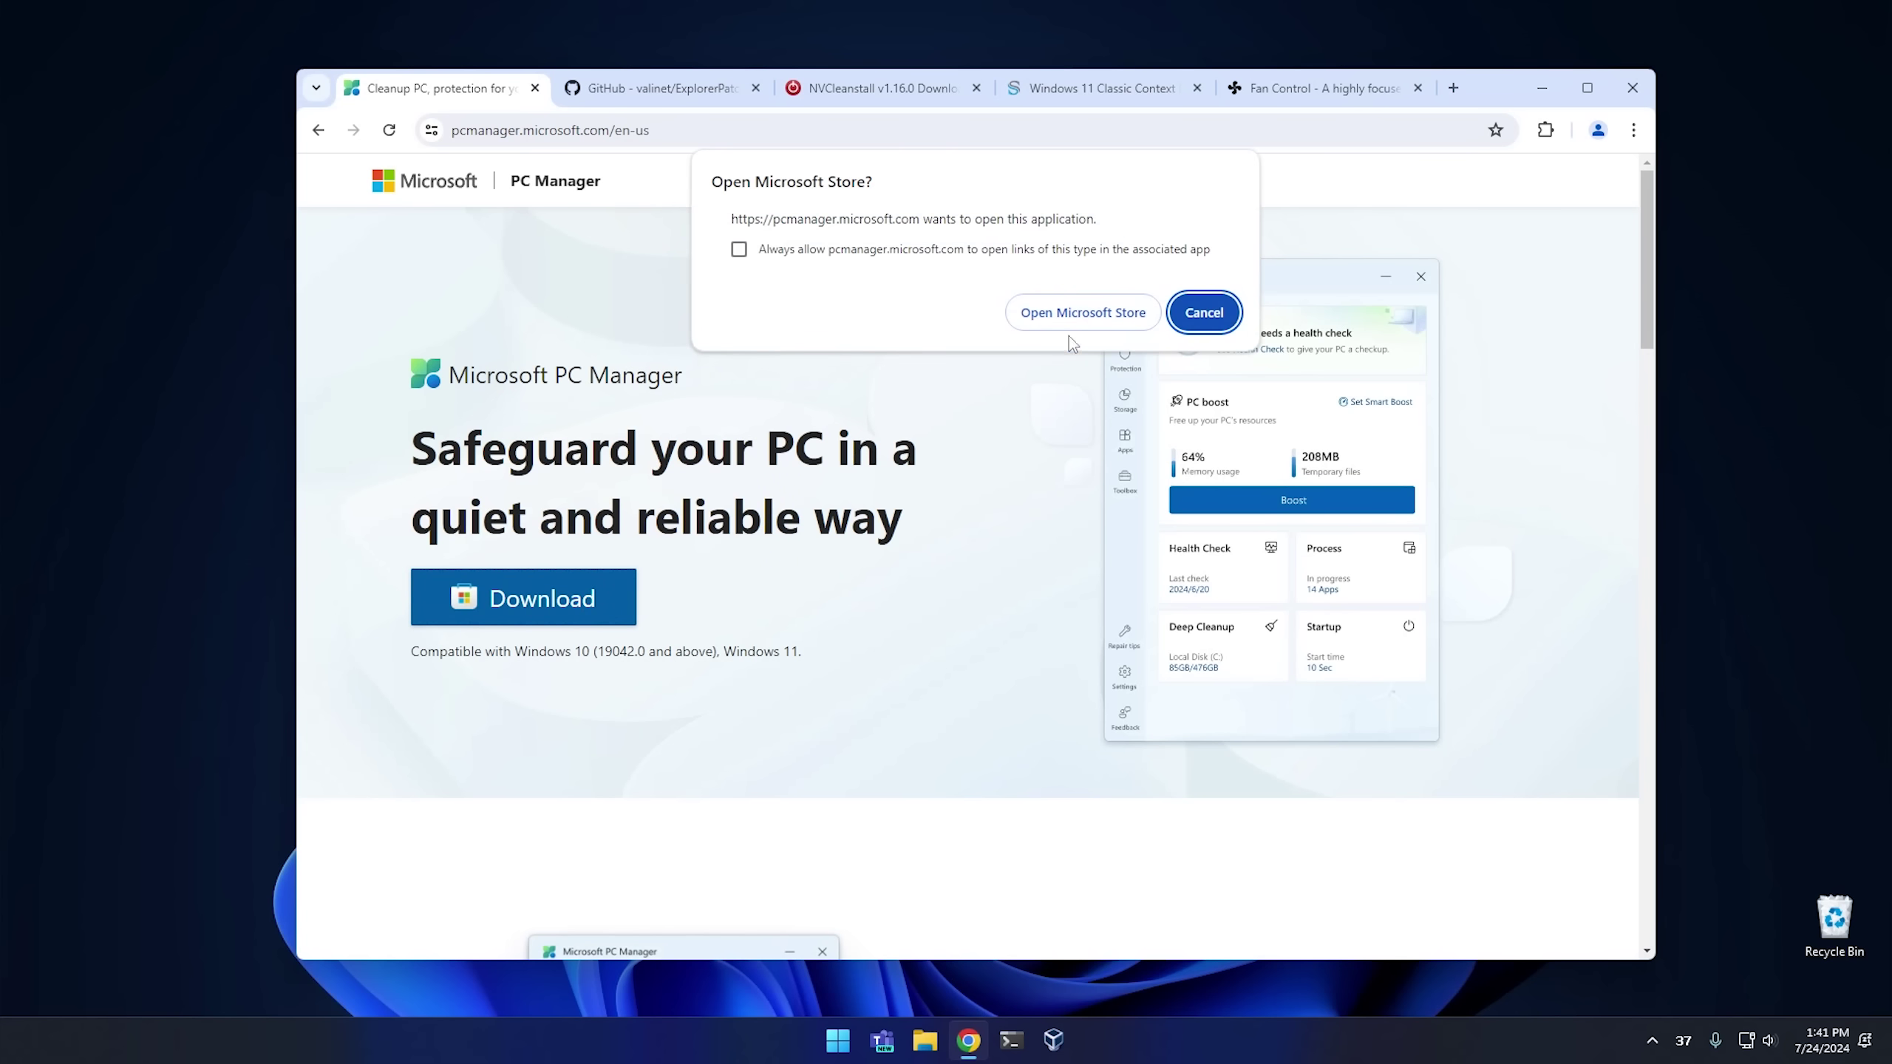
{"action": "left_click", "coordinate": [1076, 311]}
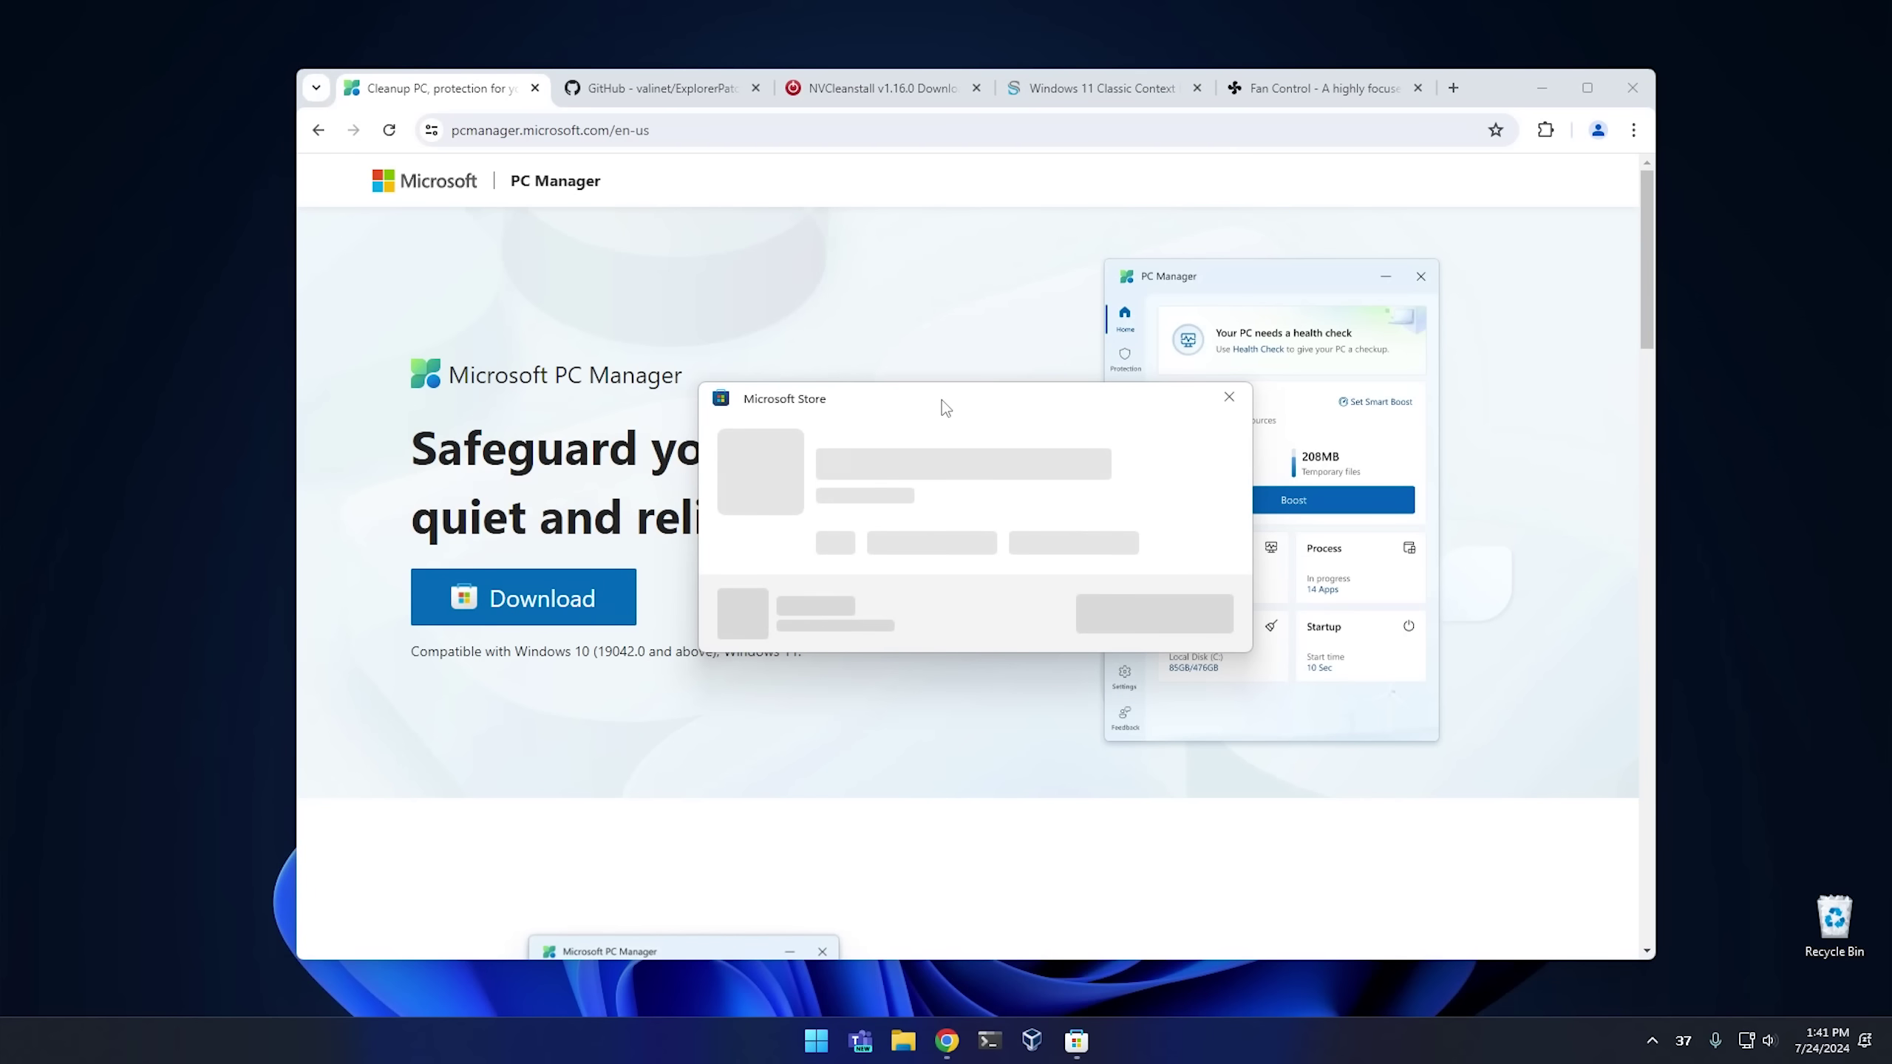
{"action": "left_click_drag", "start_coordinate": [941, 400], "coordinate": [859, 378]}
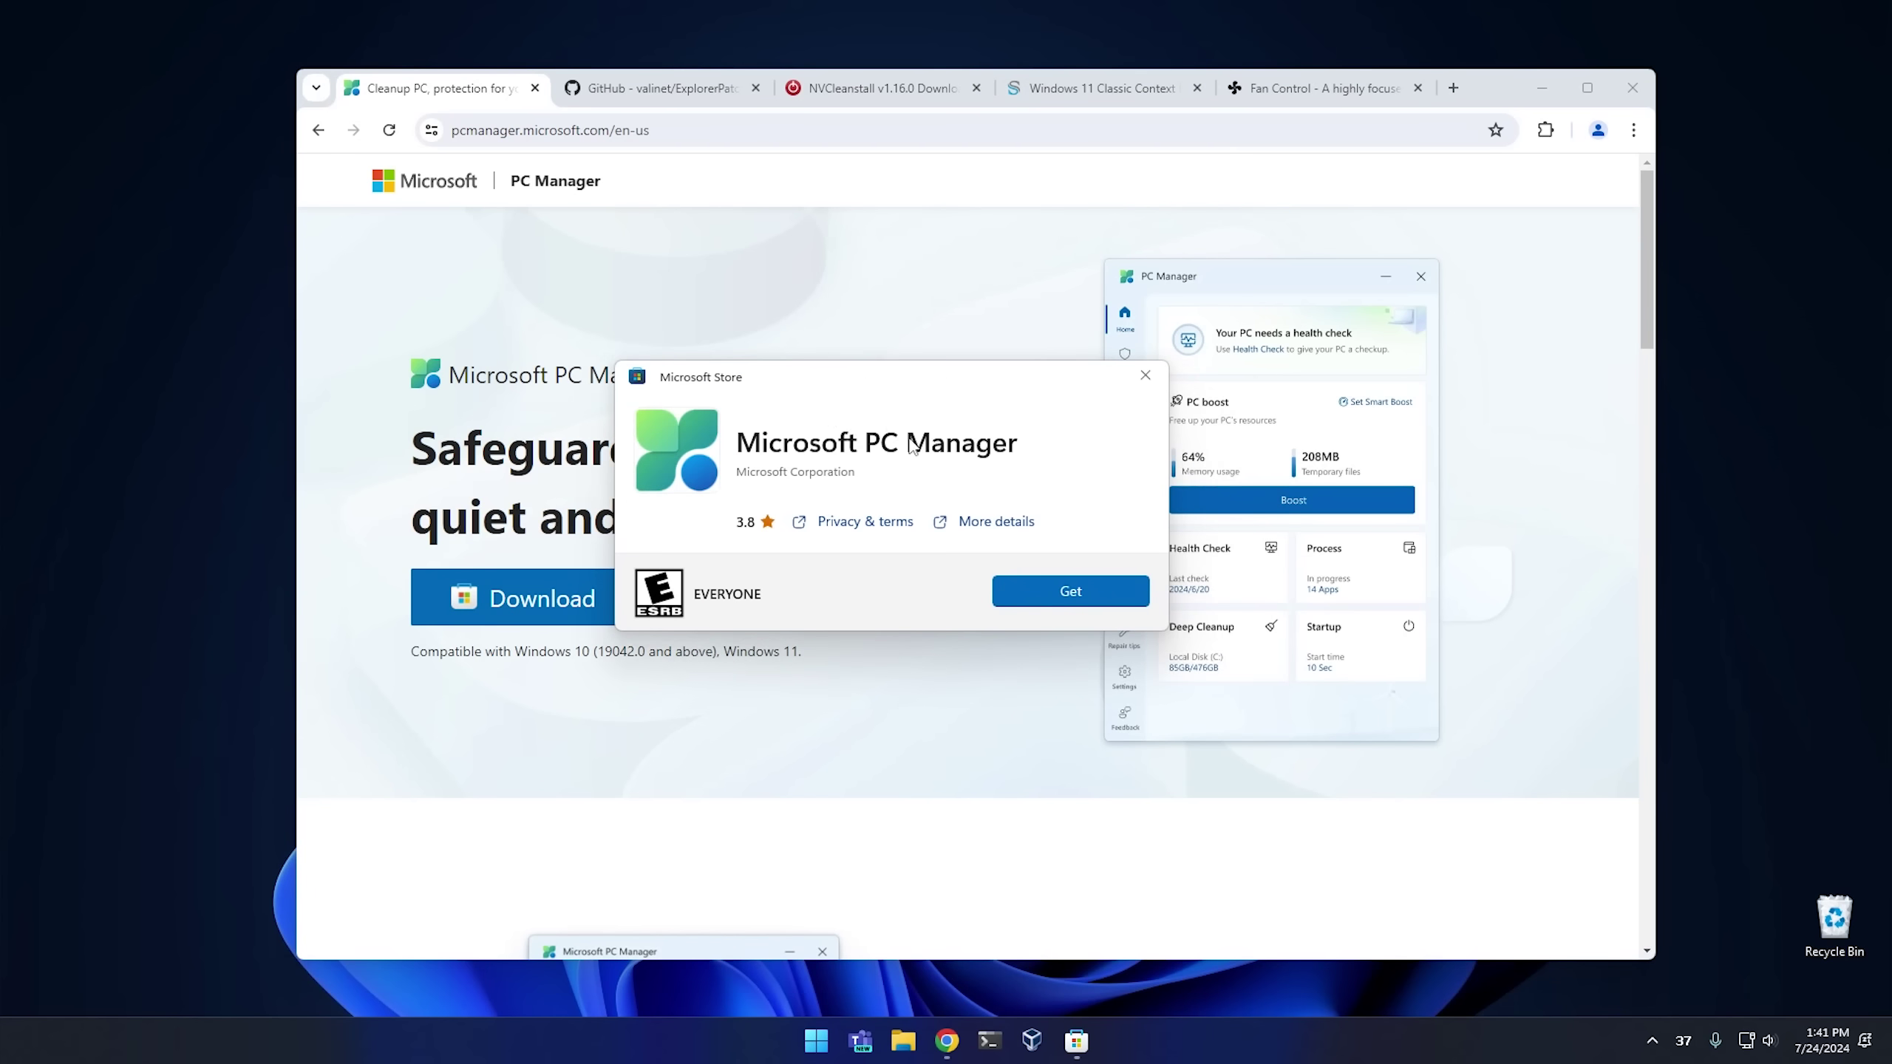
{"action": "left_click", "coordinate": [1080, 596]}
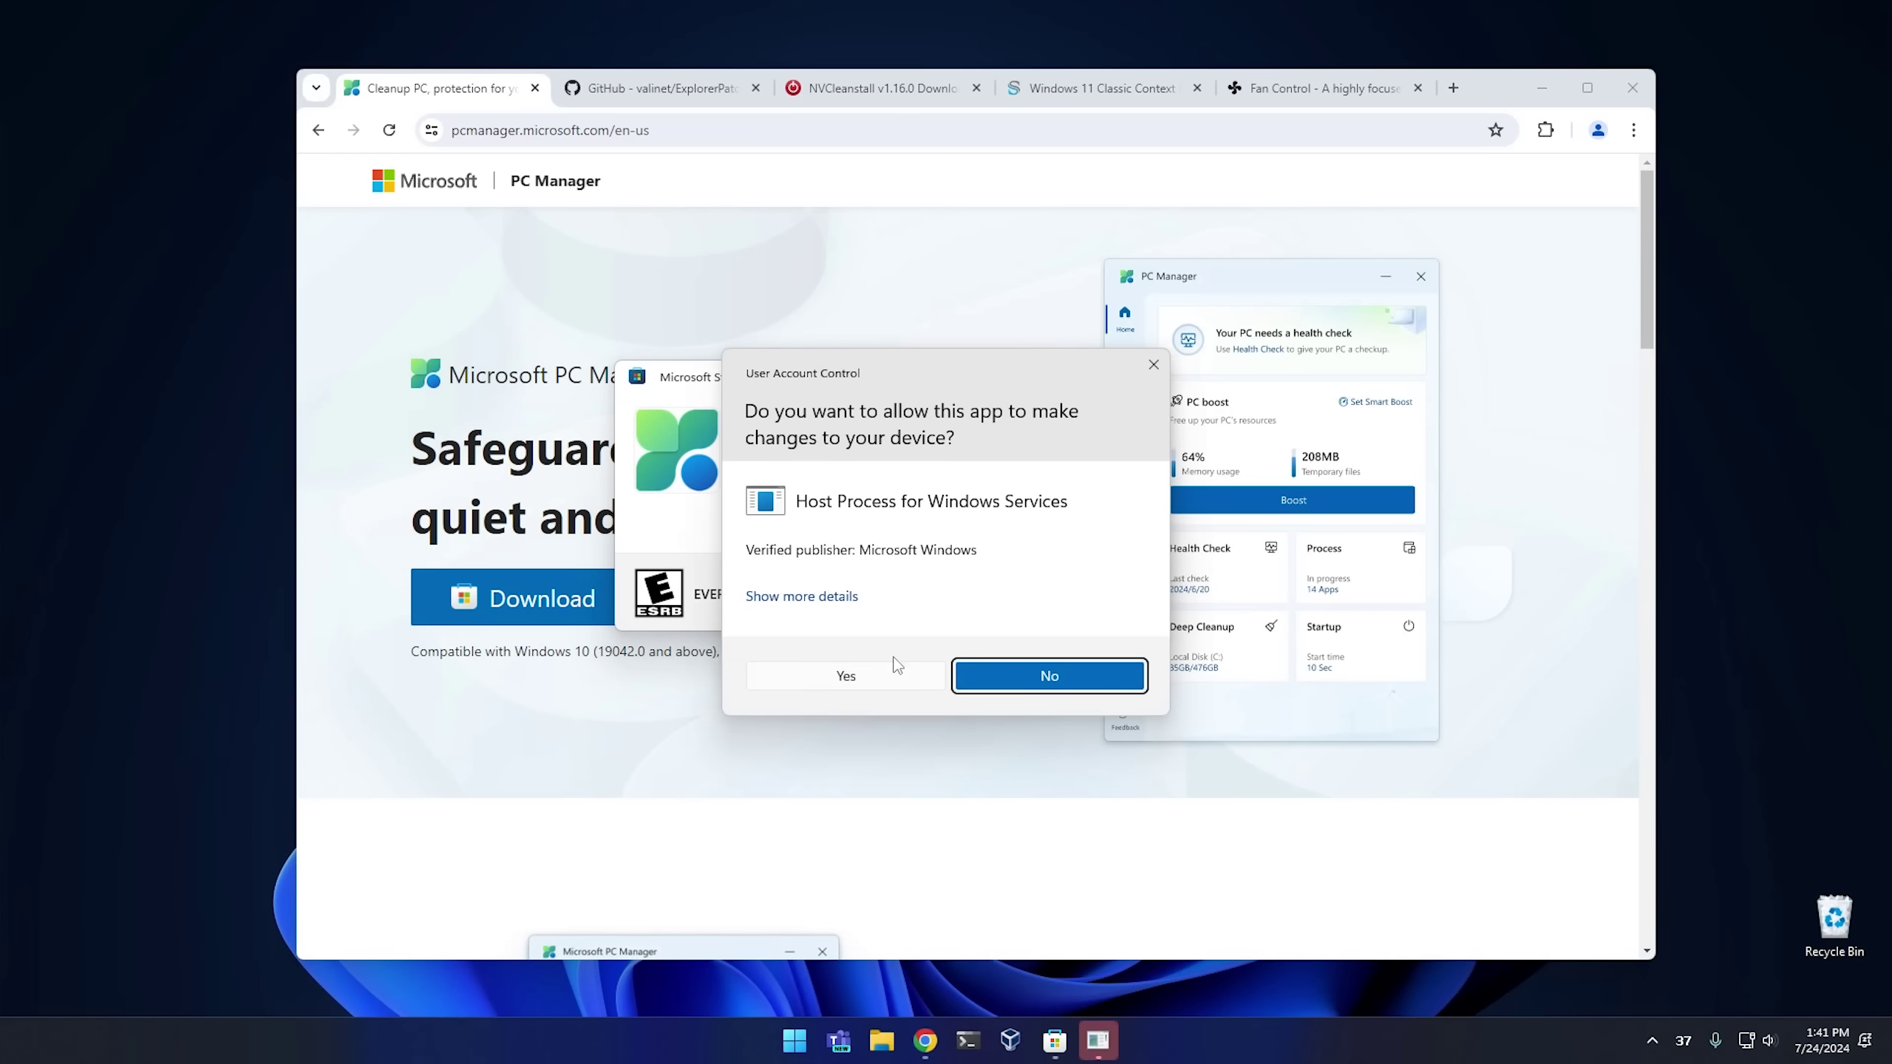
{"action": "left_click", "coordinate": [832, 677]}
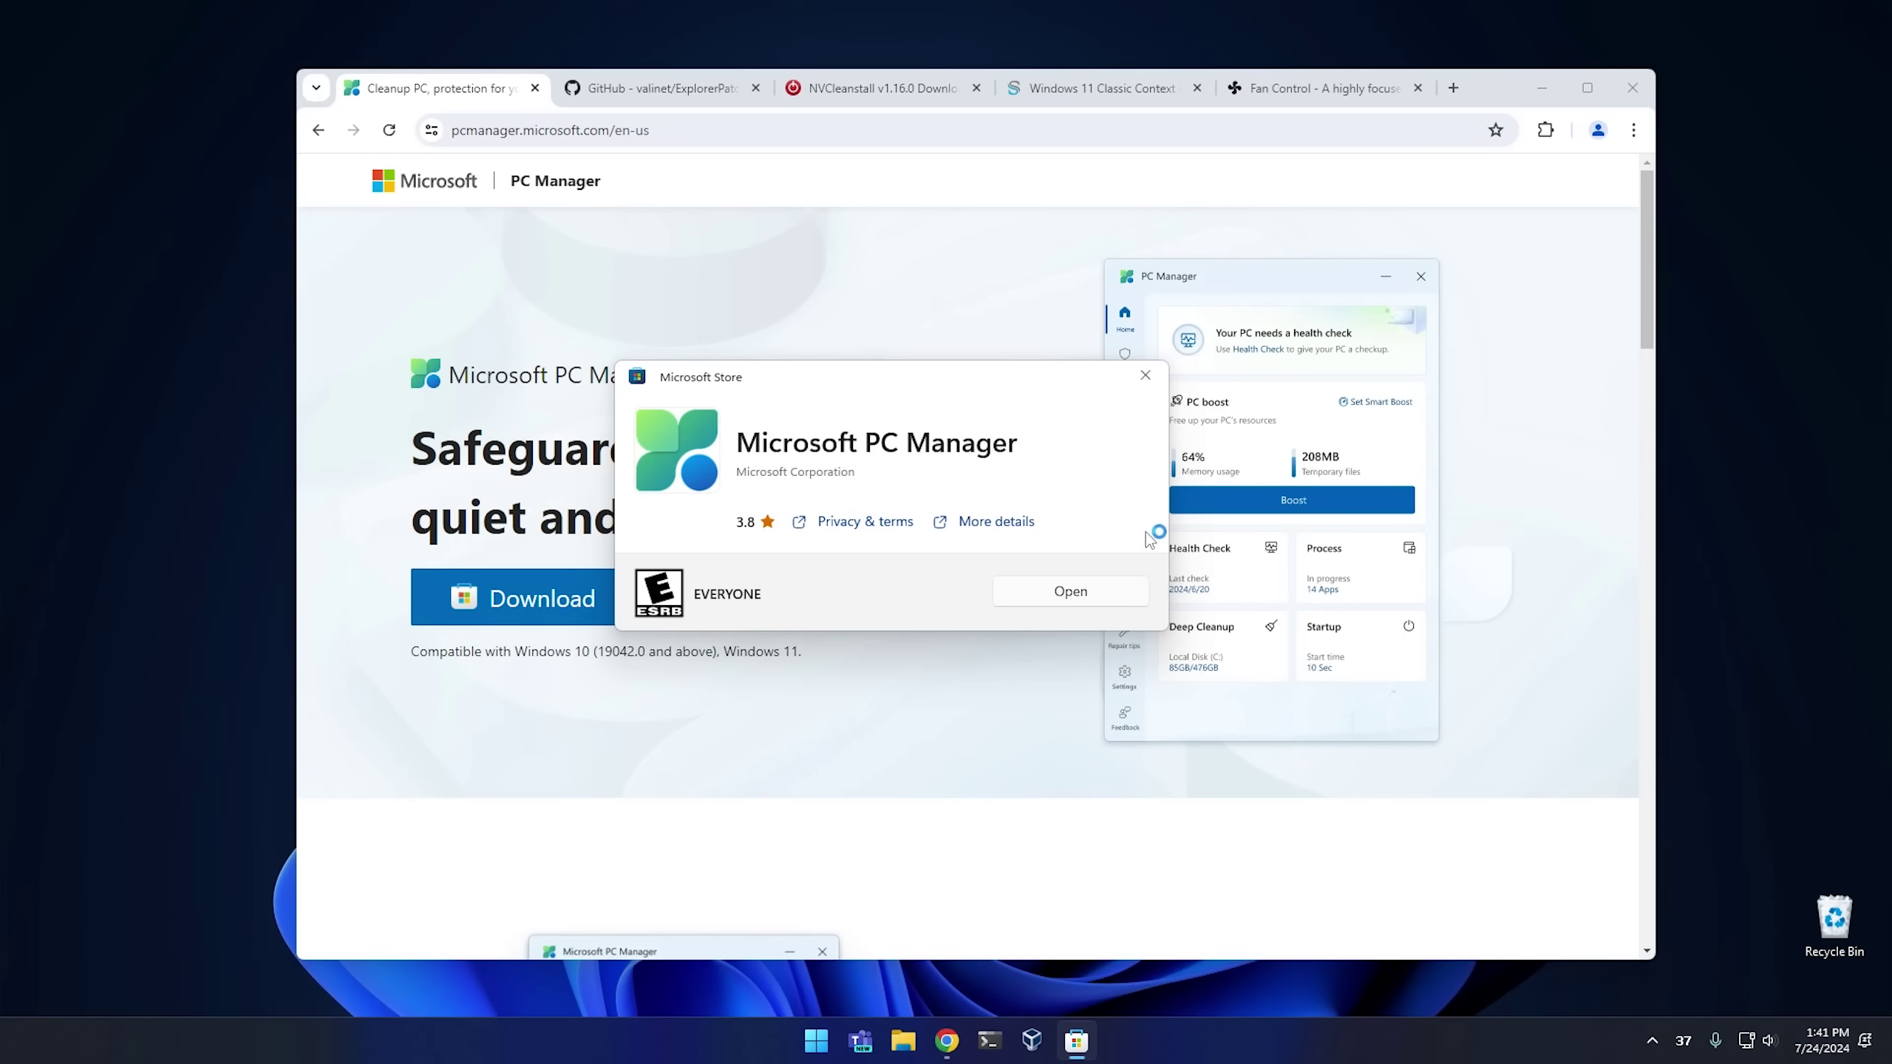
Clear the browser and Microsoft Store windows out of the way and move the PC Manager window to the middle of the desktop
{"action": "left_click", "coordinate": [1542, 88]}
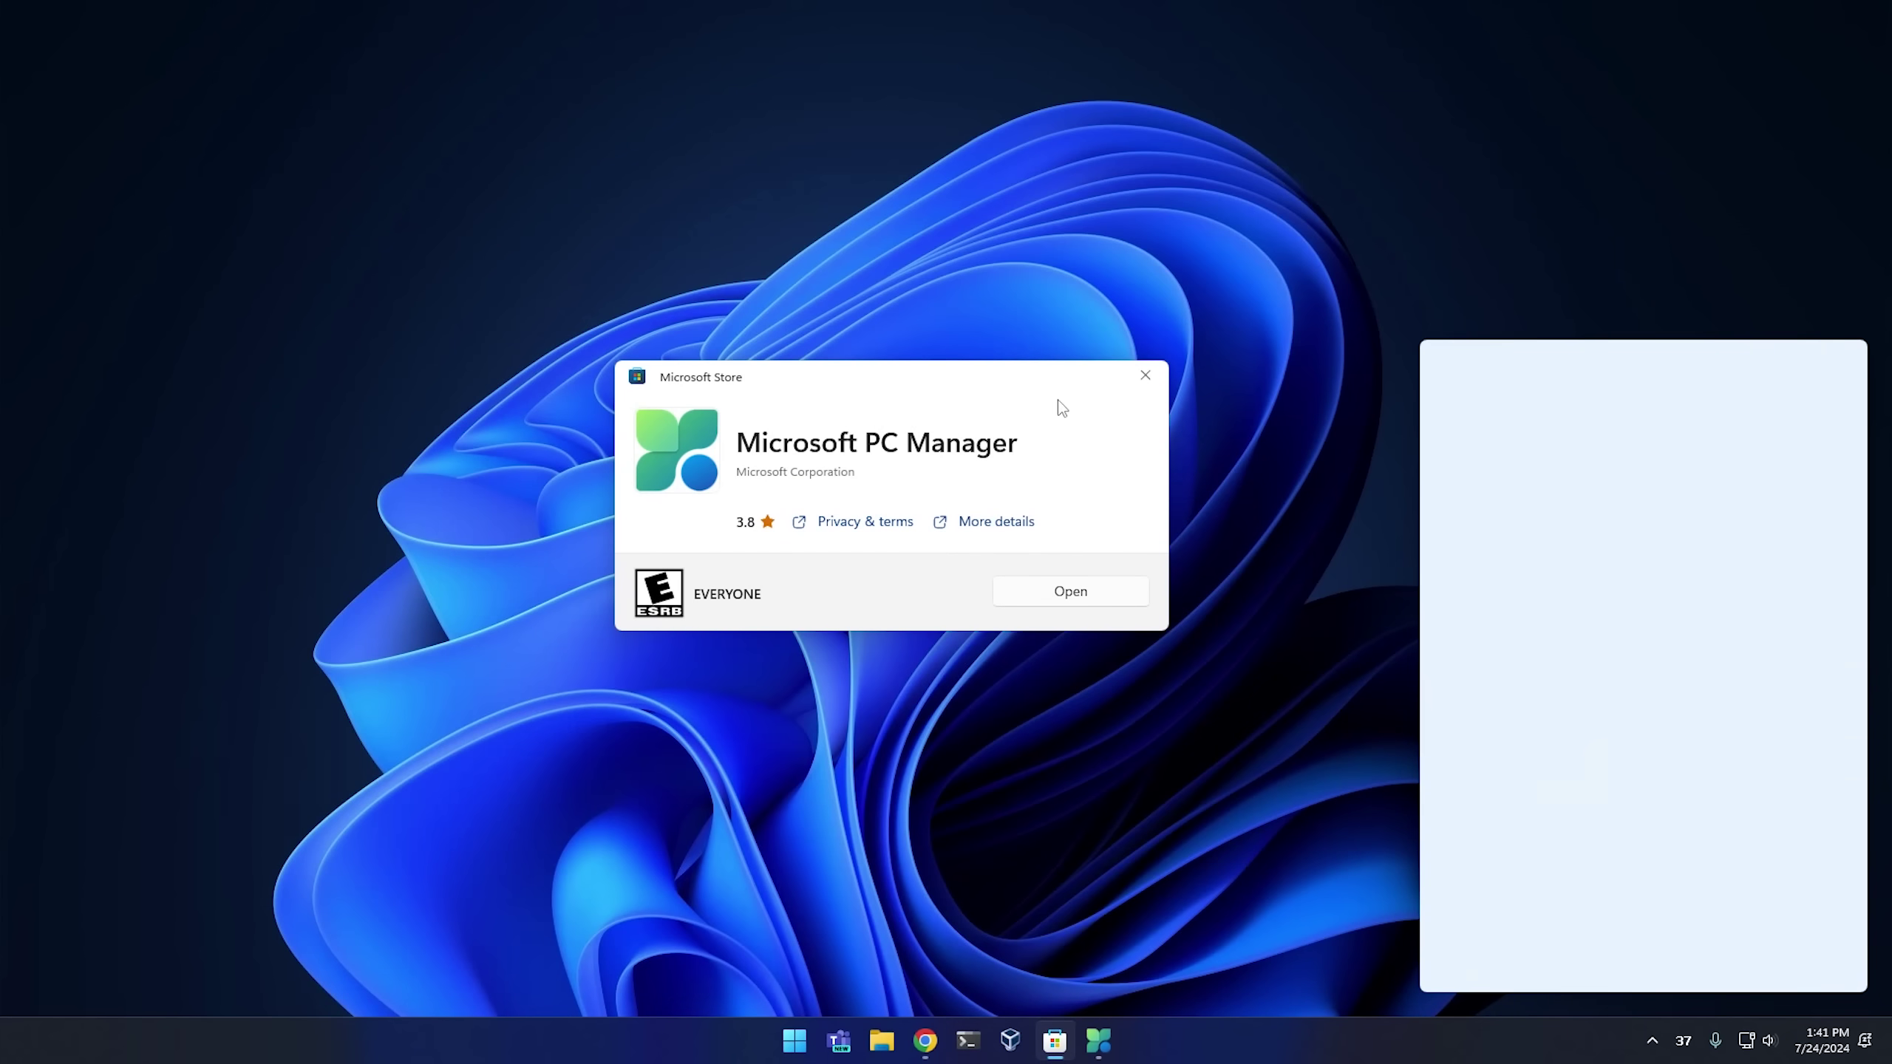
{"action": "left_click", "coordinate": [1146, 375]}
{"action": "left_click_drag", "start_coordinate": [1557, 364], "coordinate": [974, 217]}
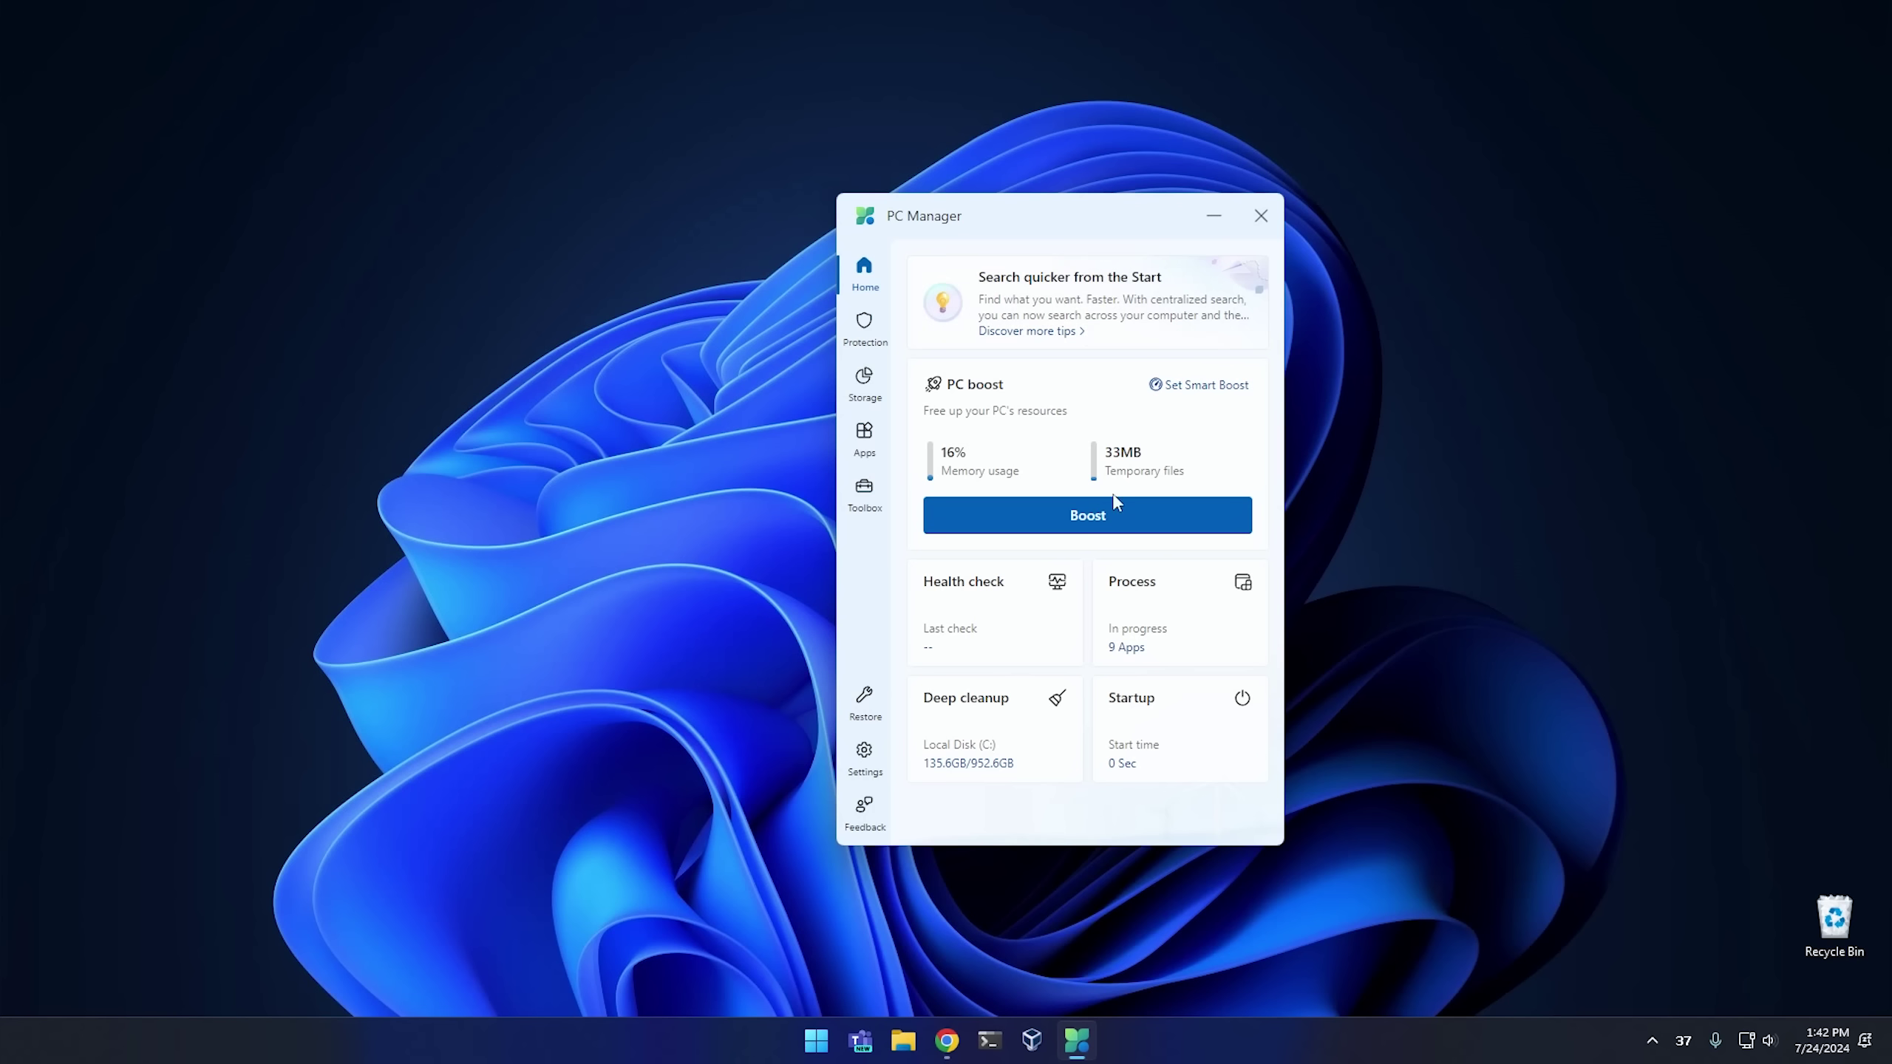
Review the startup apps recommended to keep on in PC Manager, then return to its home page
{"action": "left_click", "coordinate": [1175, 732]}
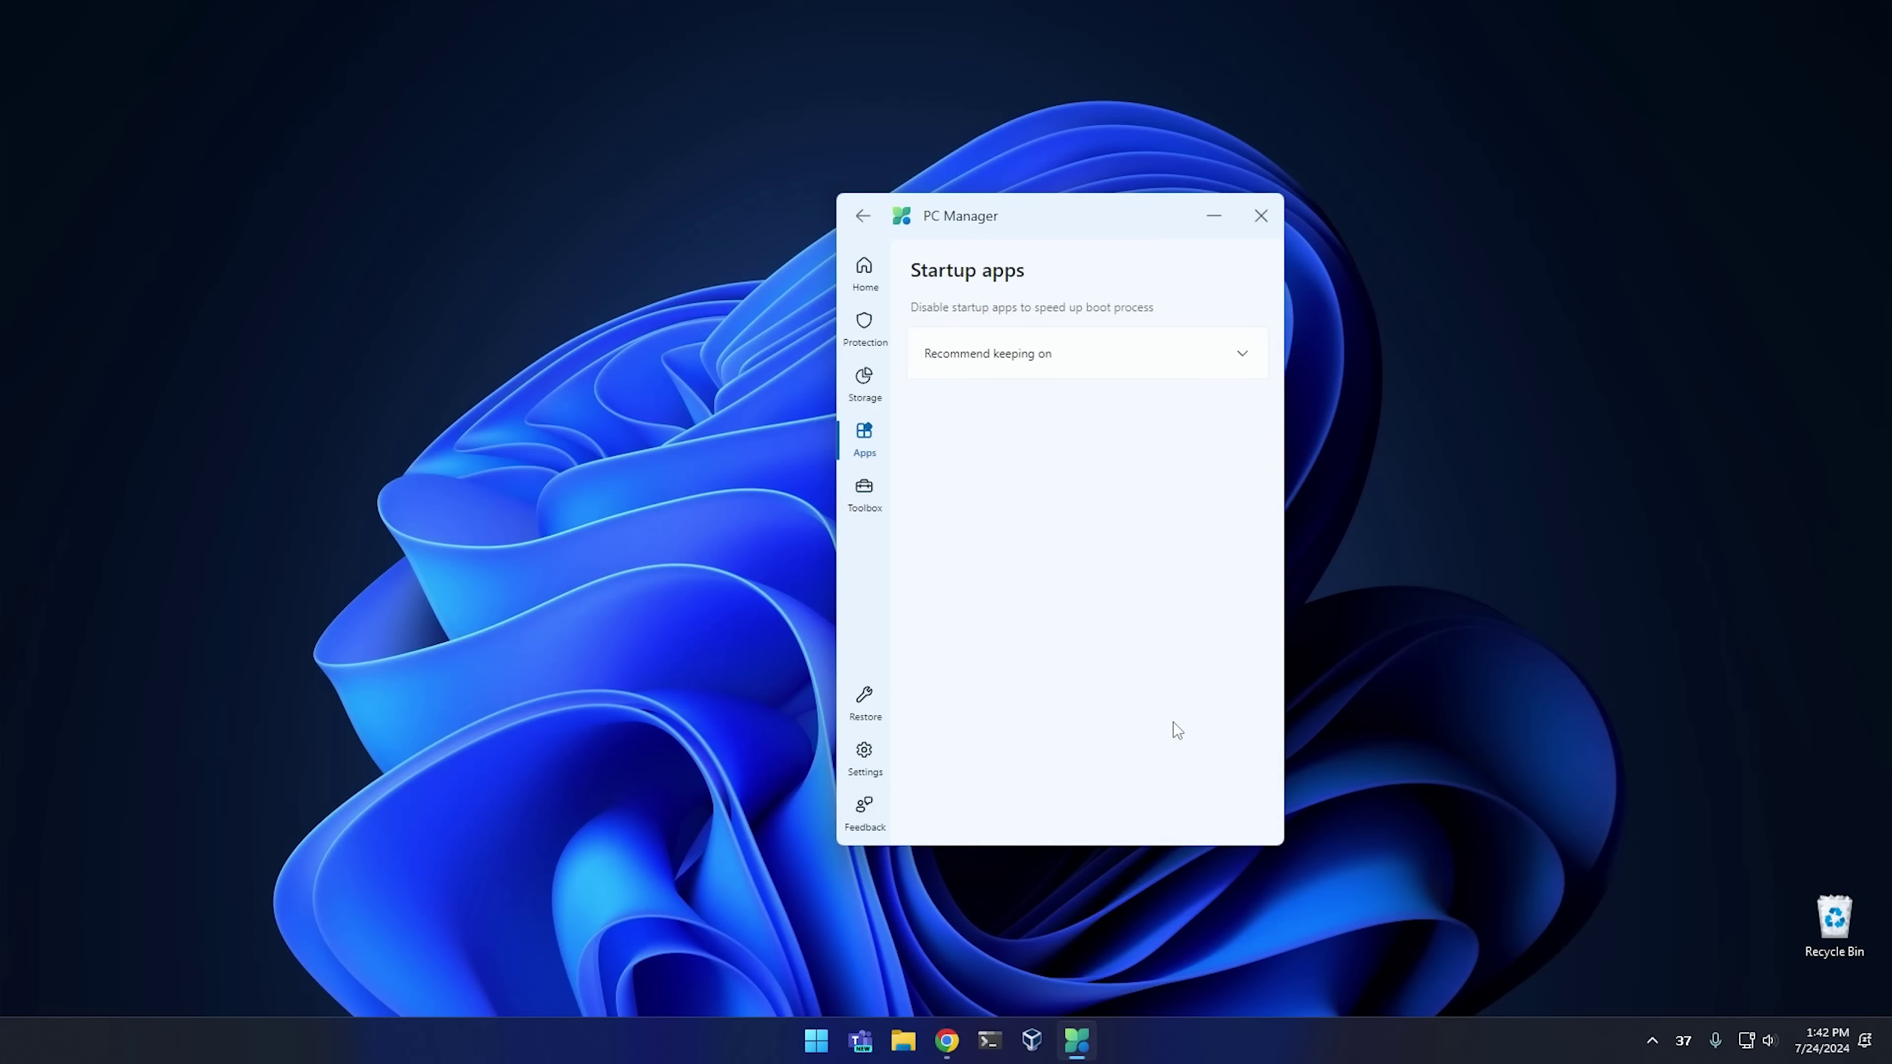
{"action": "left_click", "coordinate": [1063, 359]}
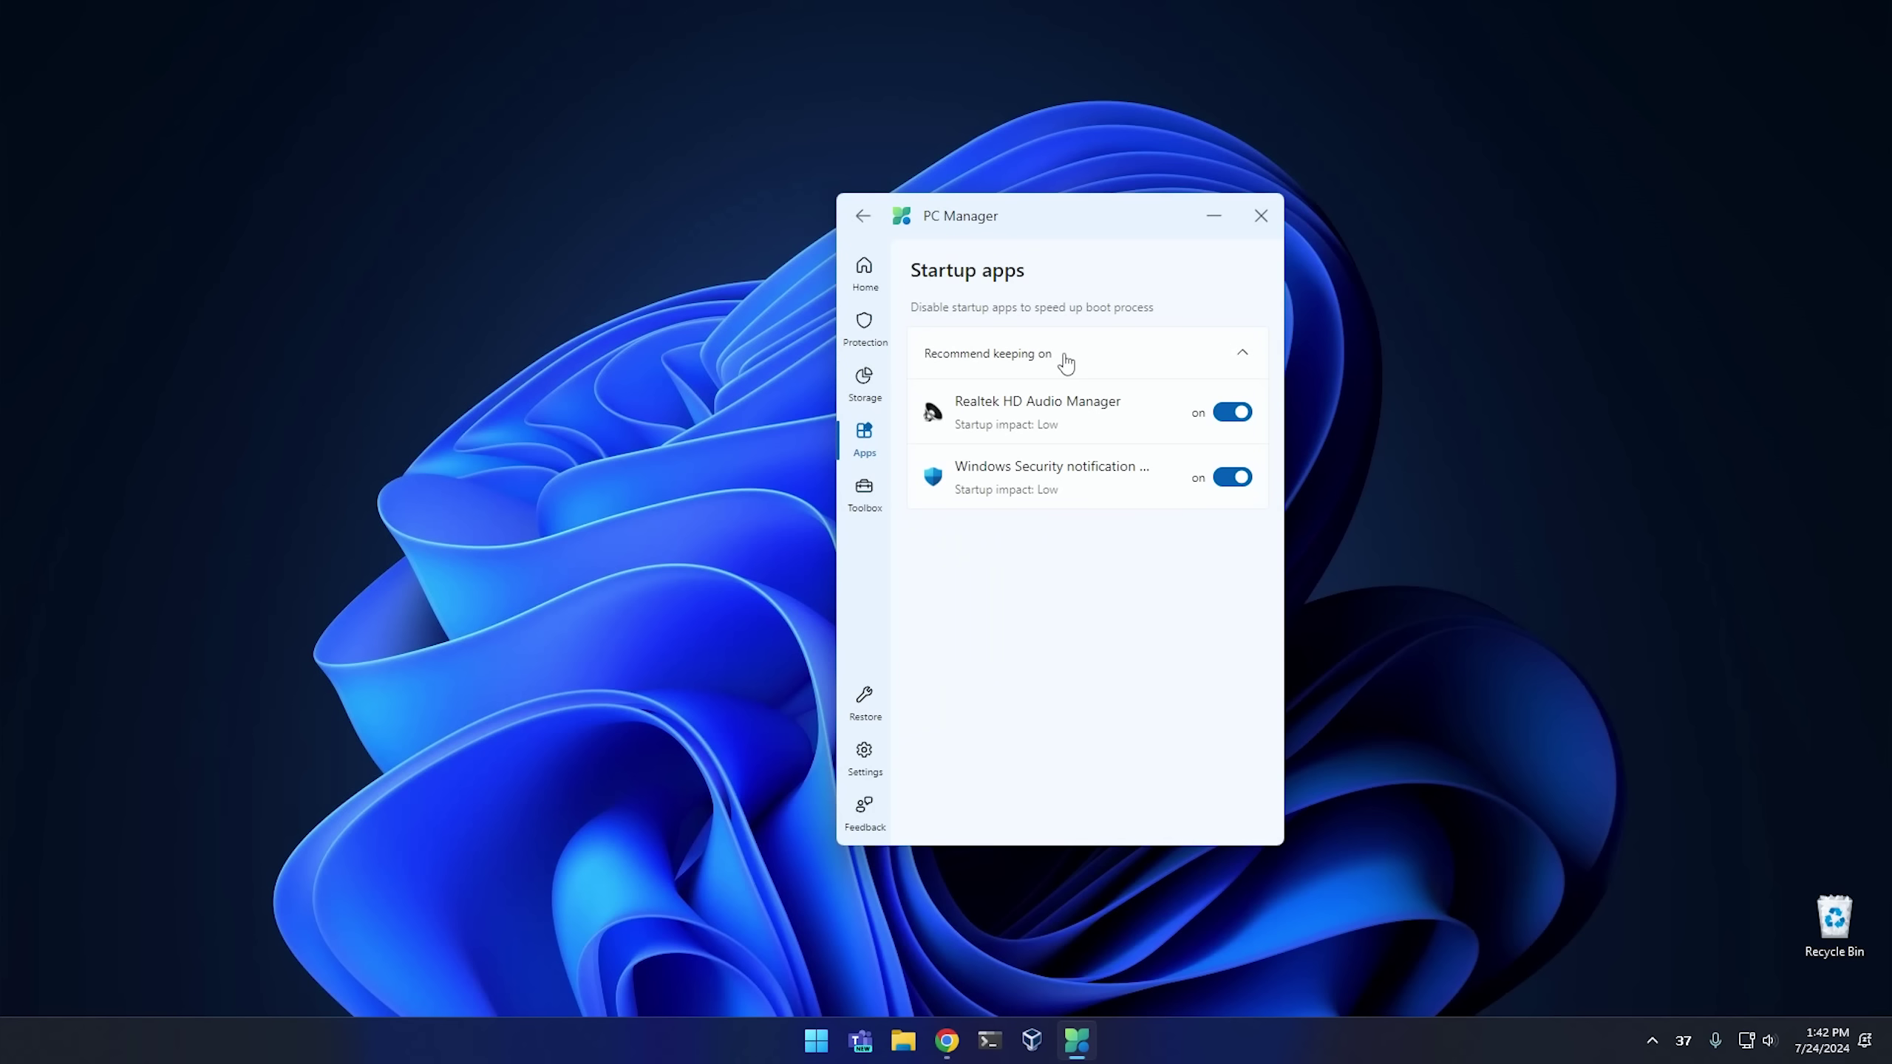
{"action": "left_click", "coordinate": [1065, 361]}
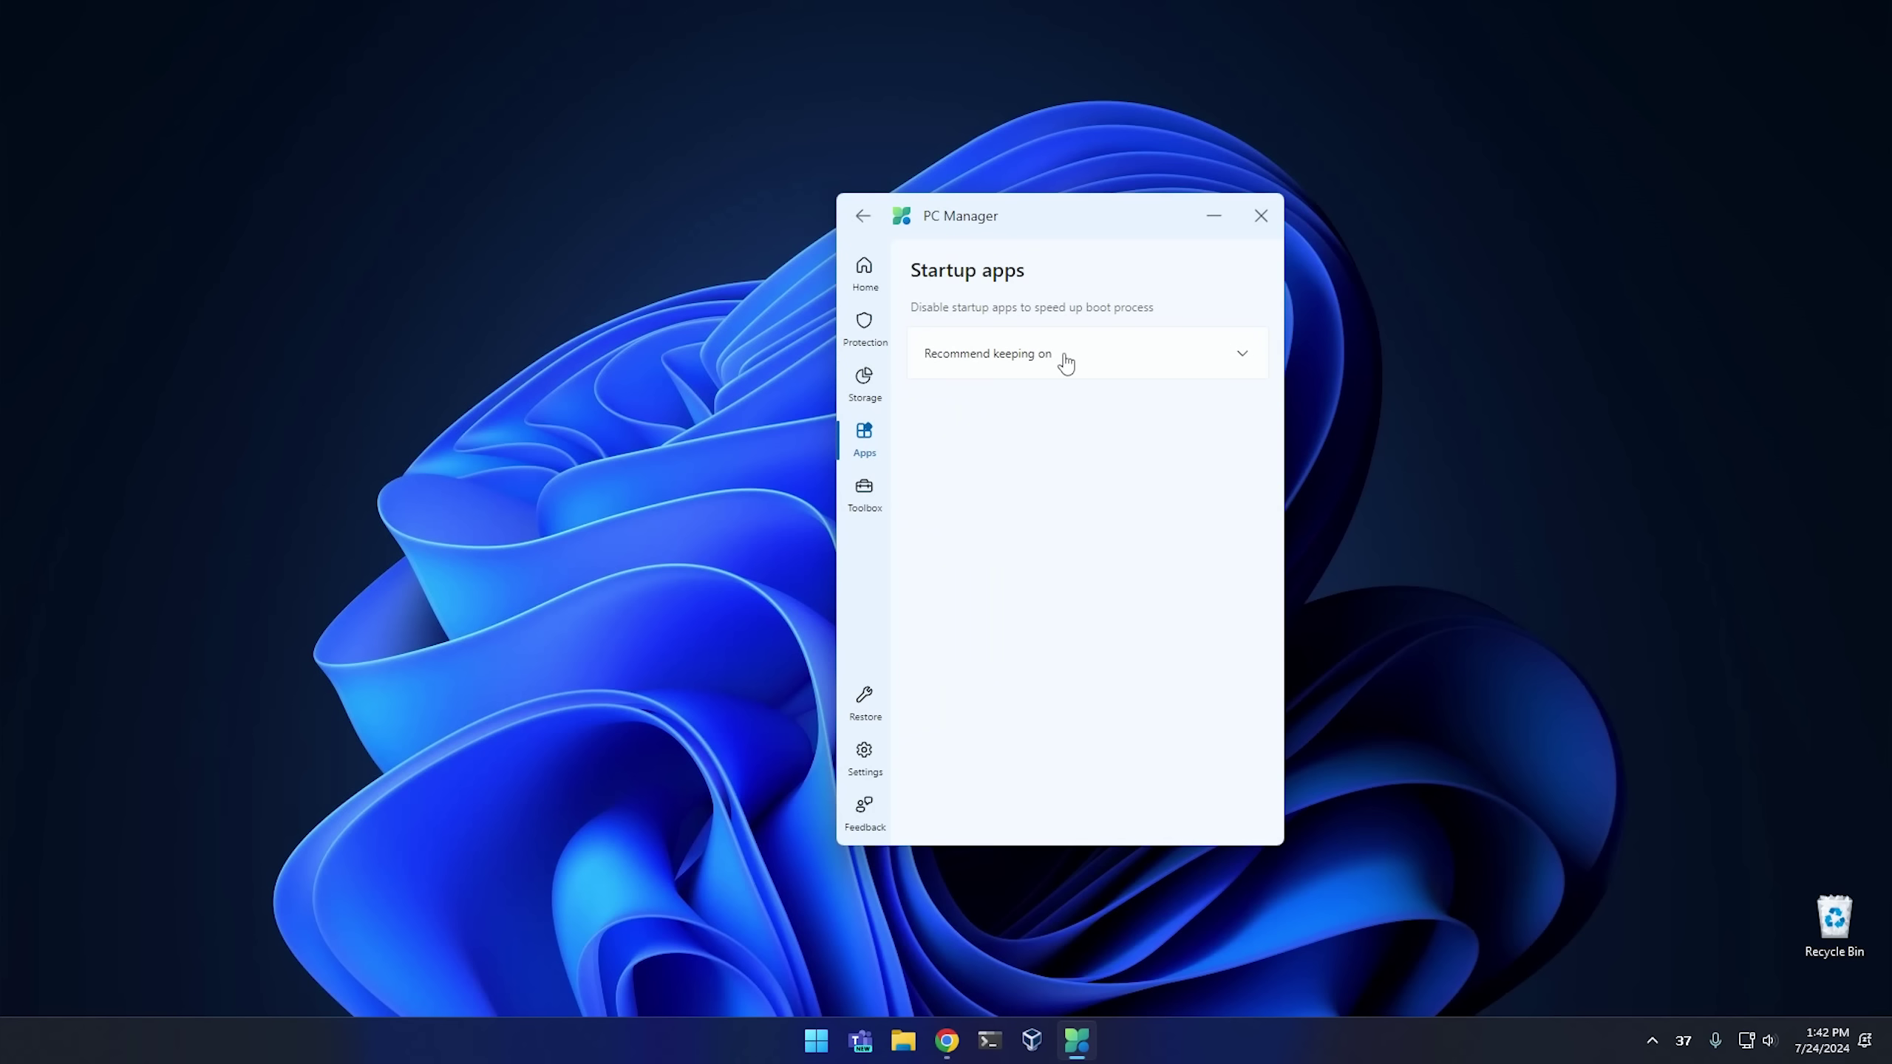
{"action": "left_click", "coordinate": [862, 215]}
Examine the file categories offered by Deep cleanup, then return to the home page without cleaning anything
{"action": "left_click", "coordinate": [1004, 729]}
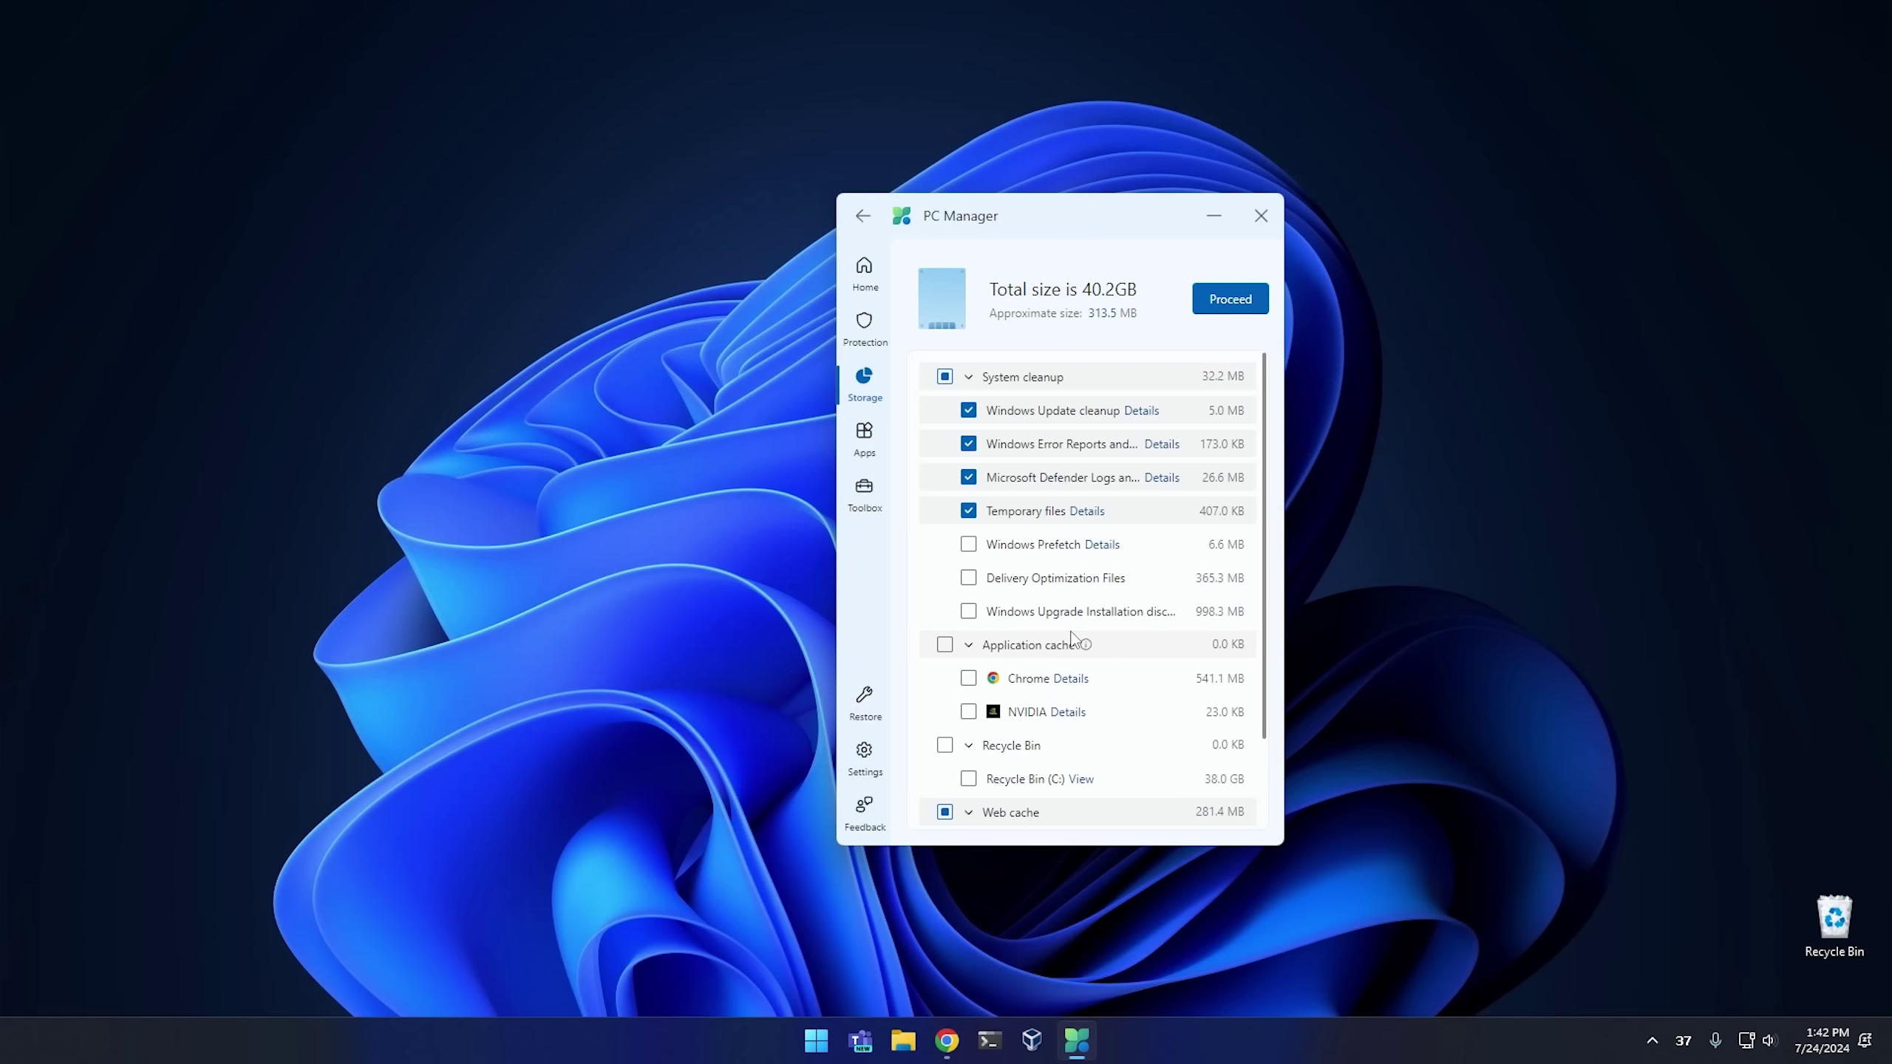
{"action": "scroll", "coordinate": [1047, 425], "scroll_direction": "down", "scroll_amount": 3}
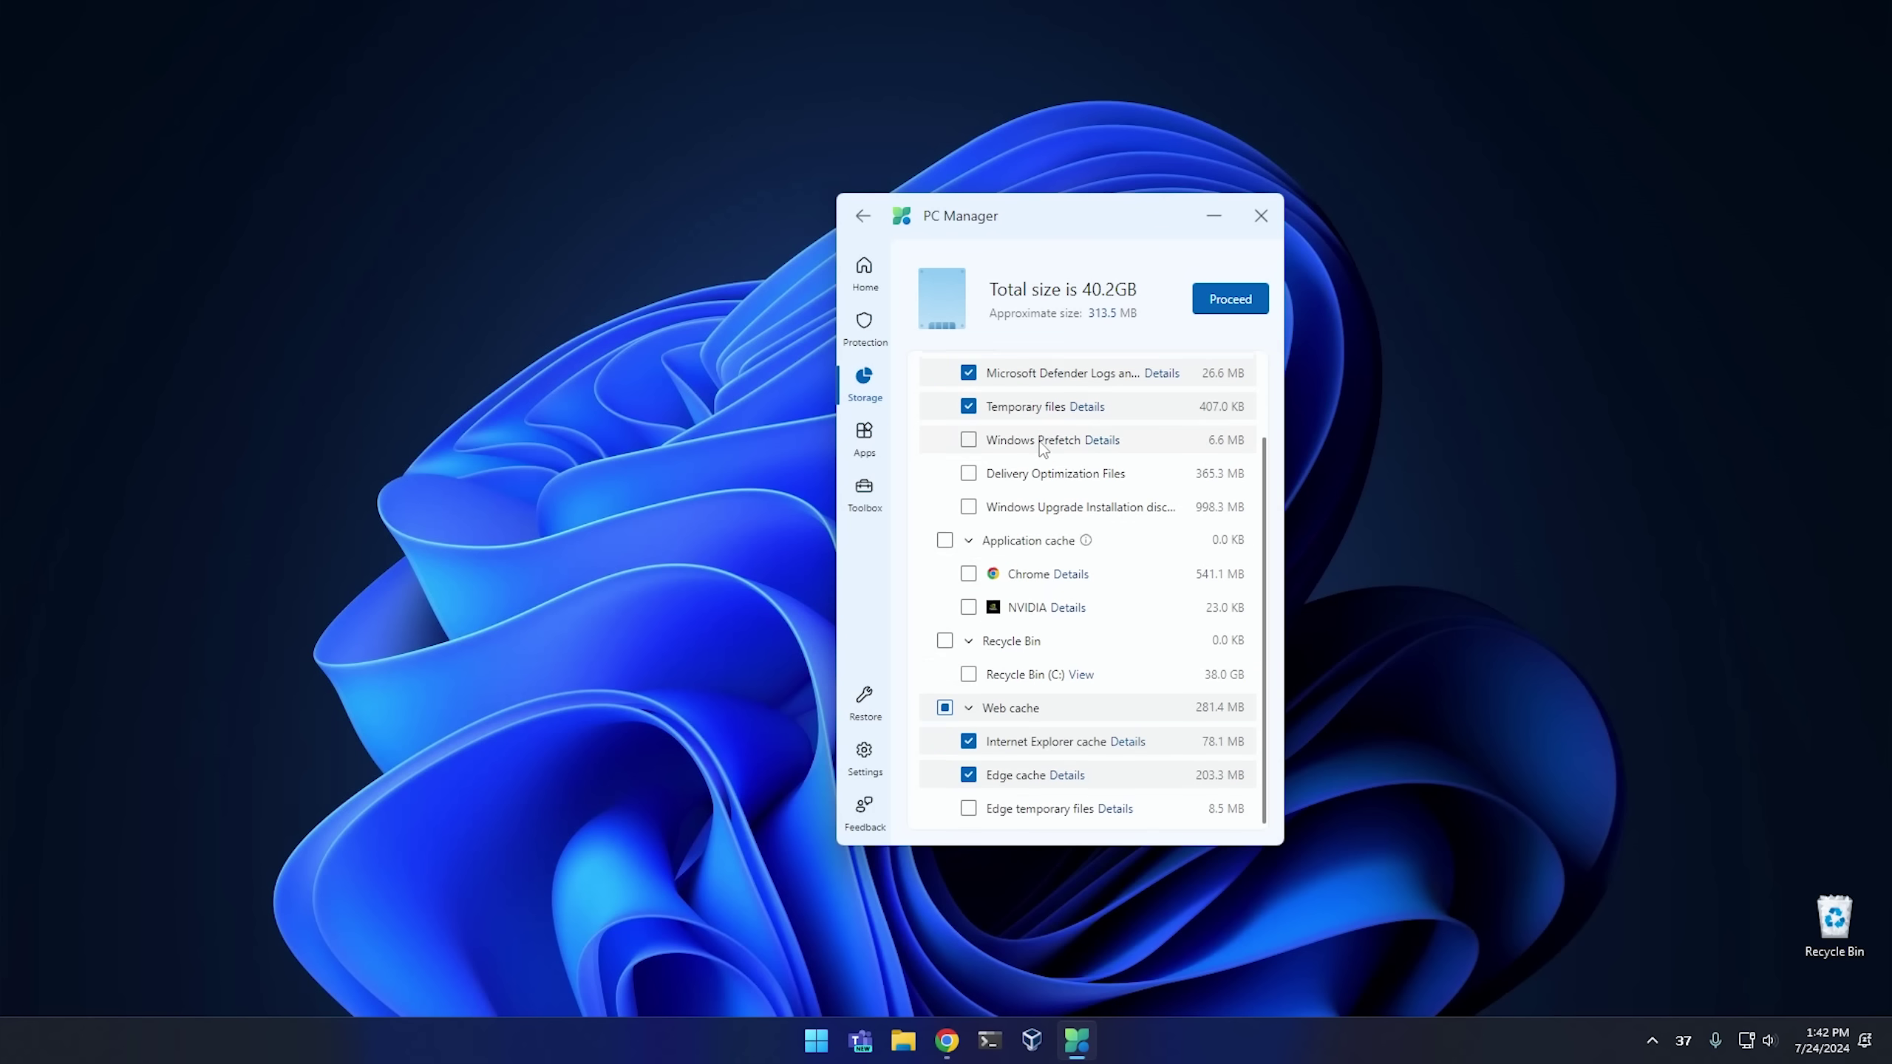
{"action": "scroll", "coordinate": [1037, 476], "scroll_direction": "up", "scroll_amount": 3}
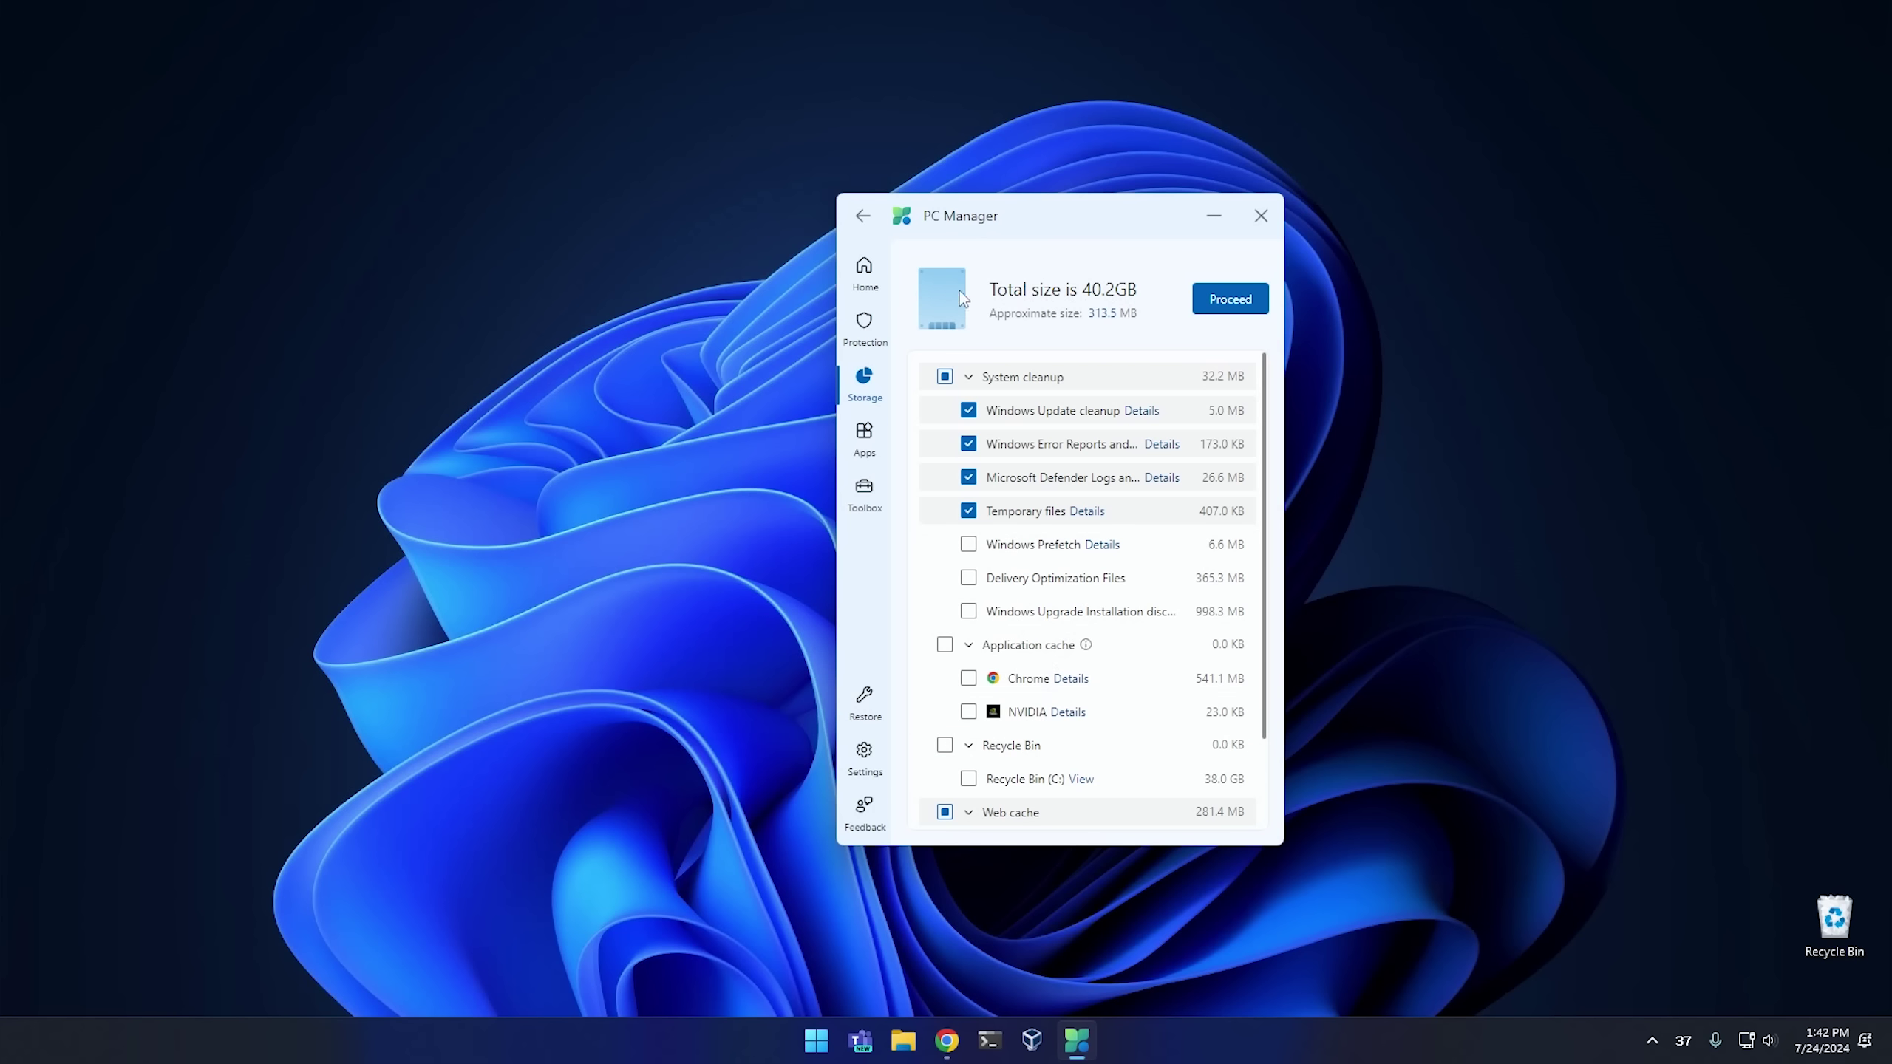
{"action": "left_click", "coordinate": [862, 216]}
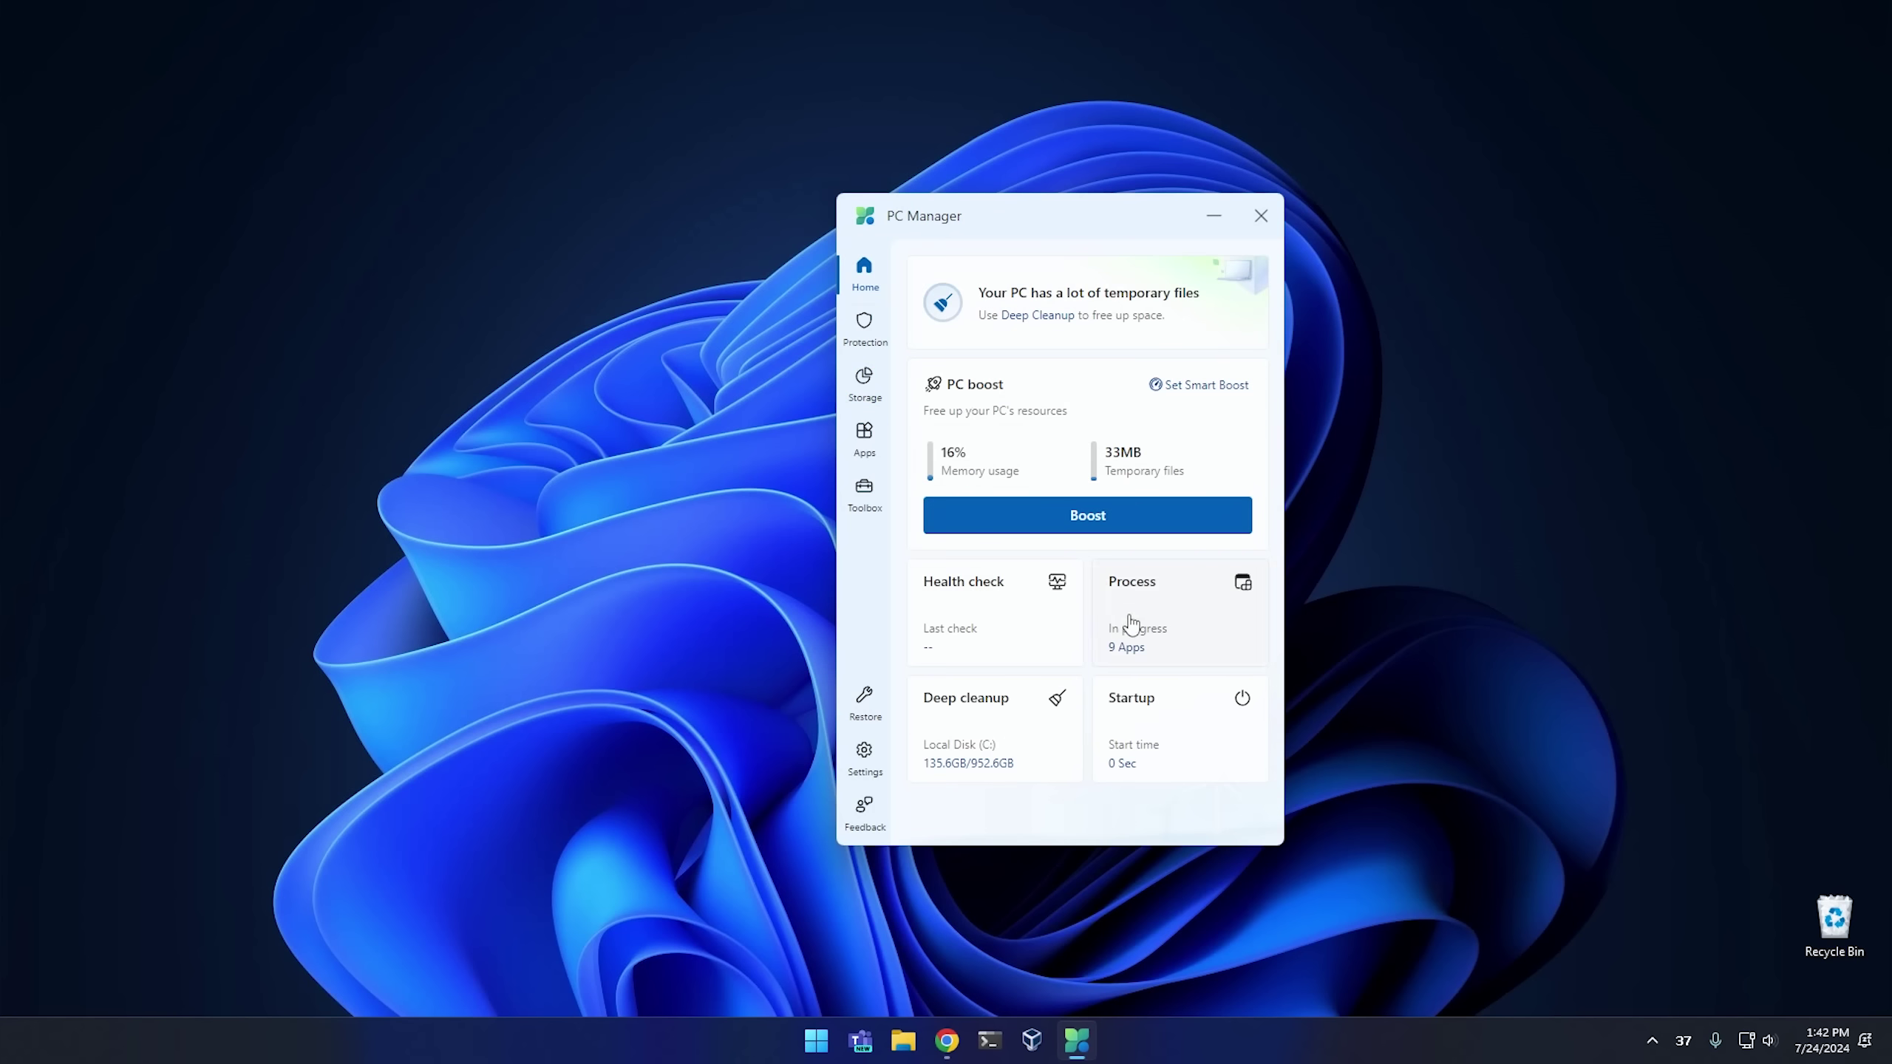
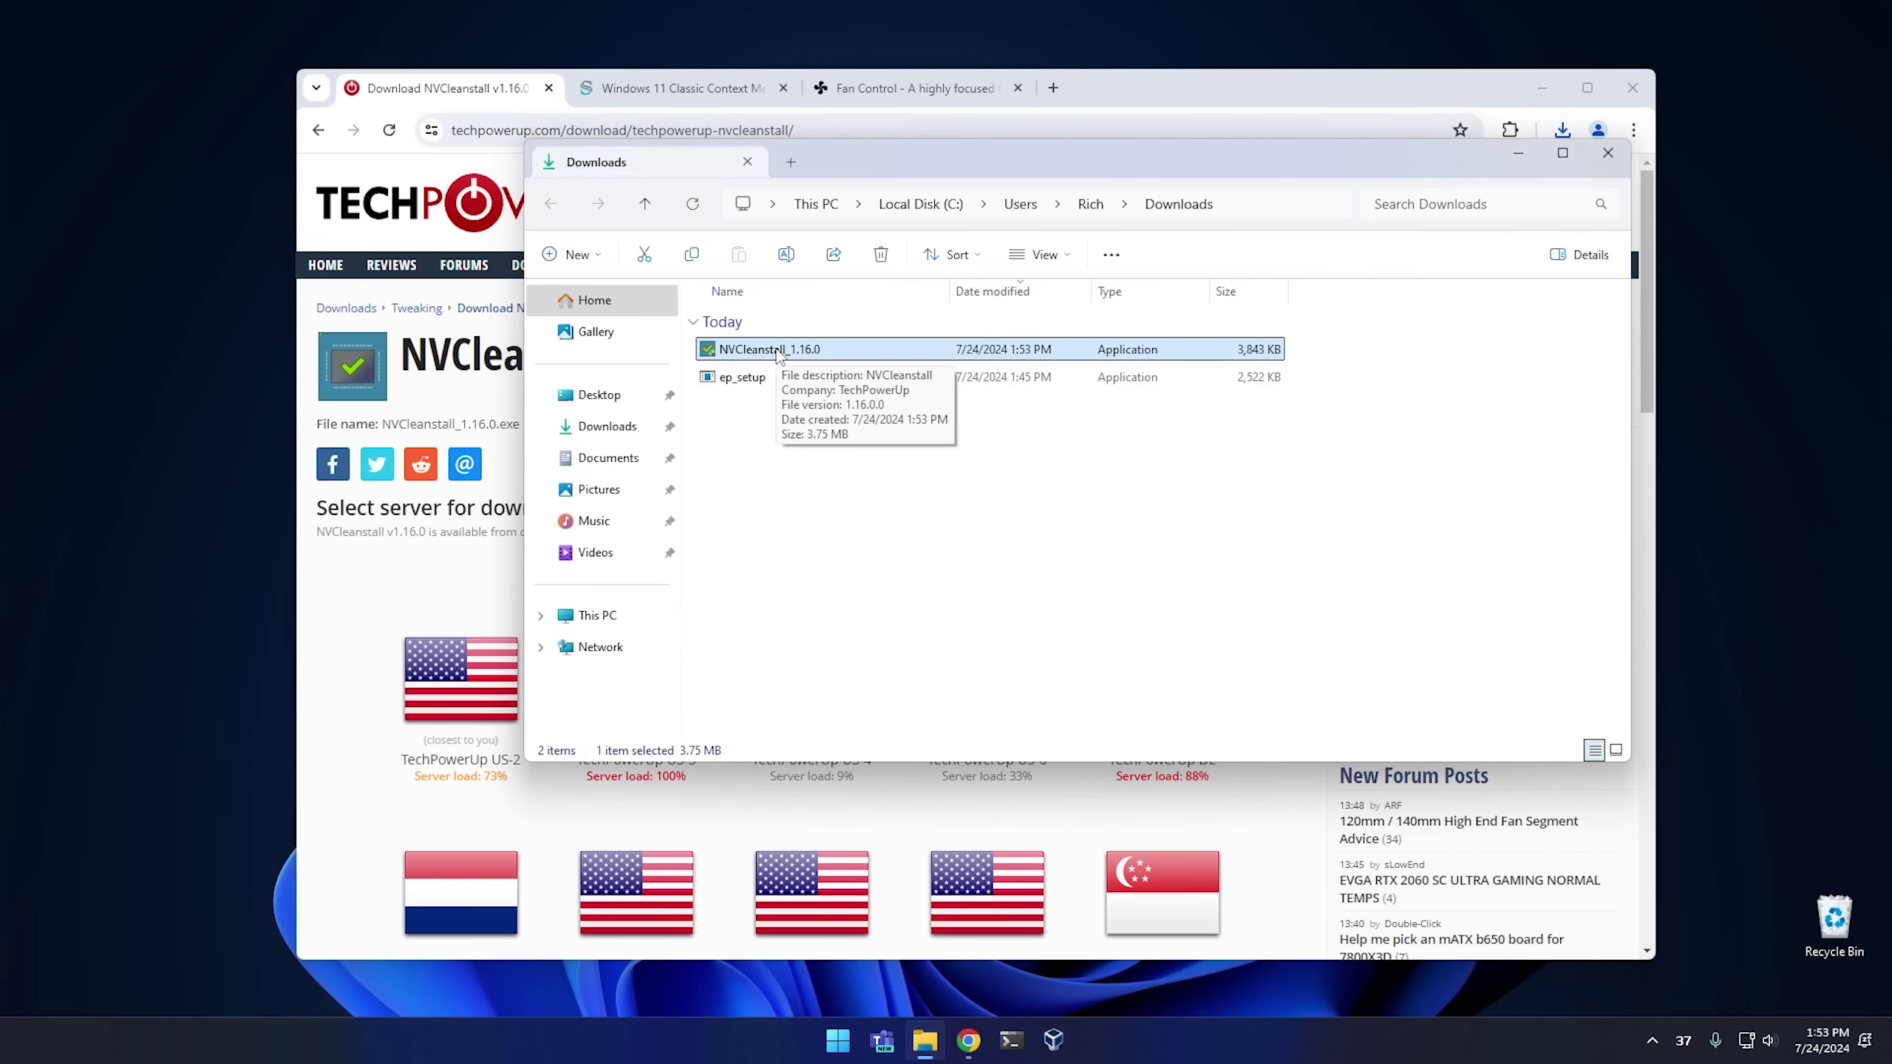
Launch NVCleanstall_1.16.0 from the Downloads folder, allow it to run, and minimize the browser and folder windows
{"action": "left_click", "coordinate": [1542, 87]}
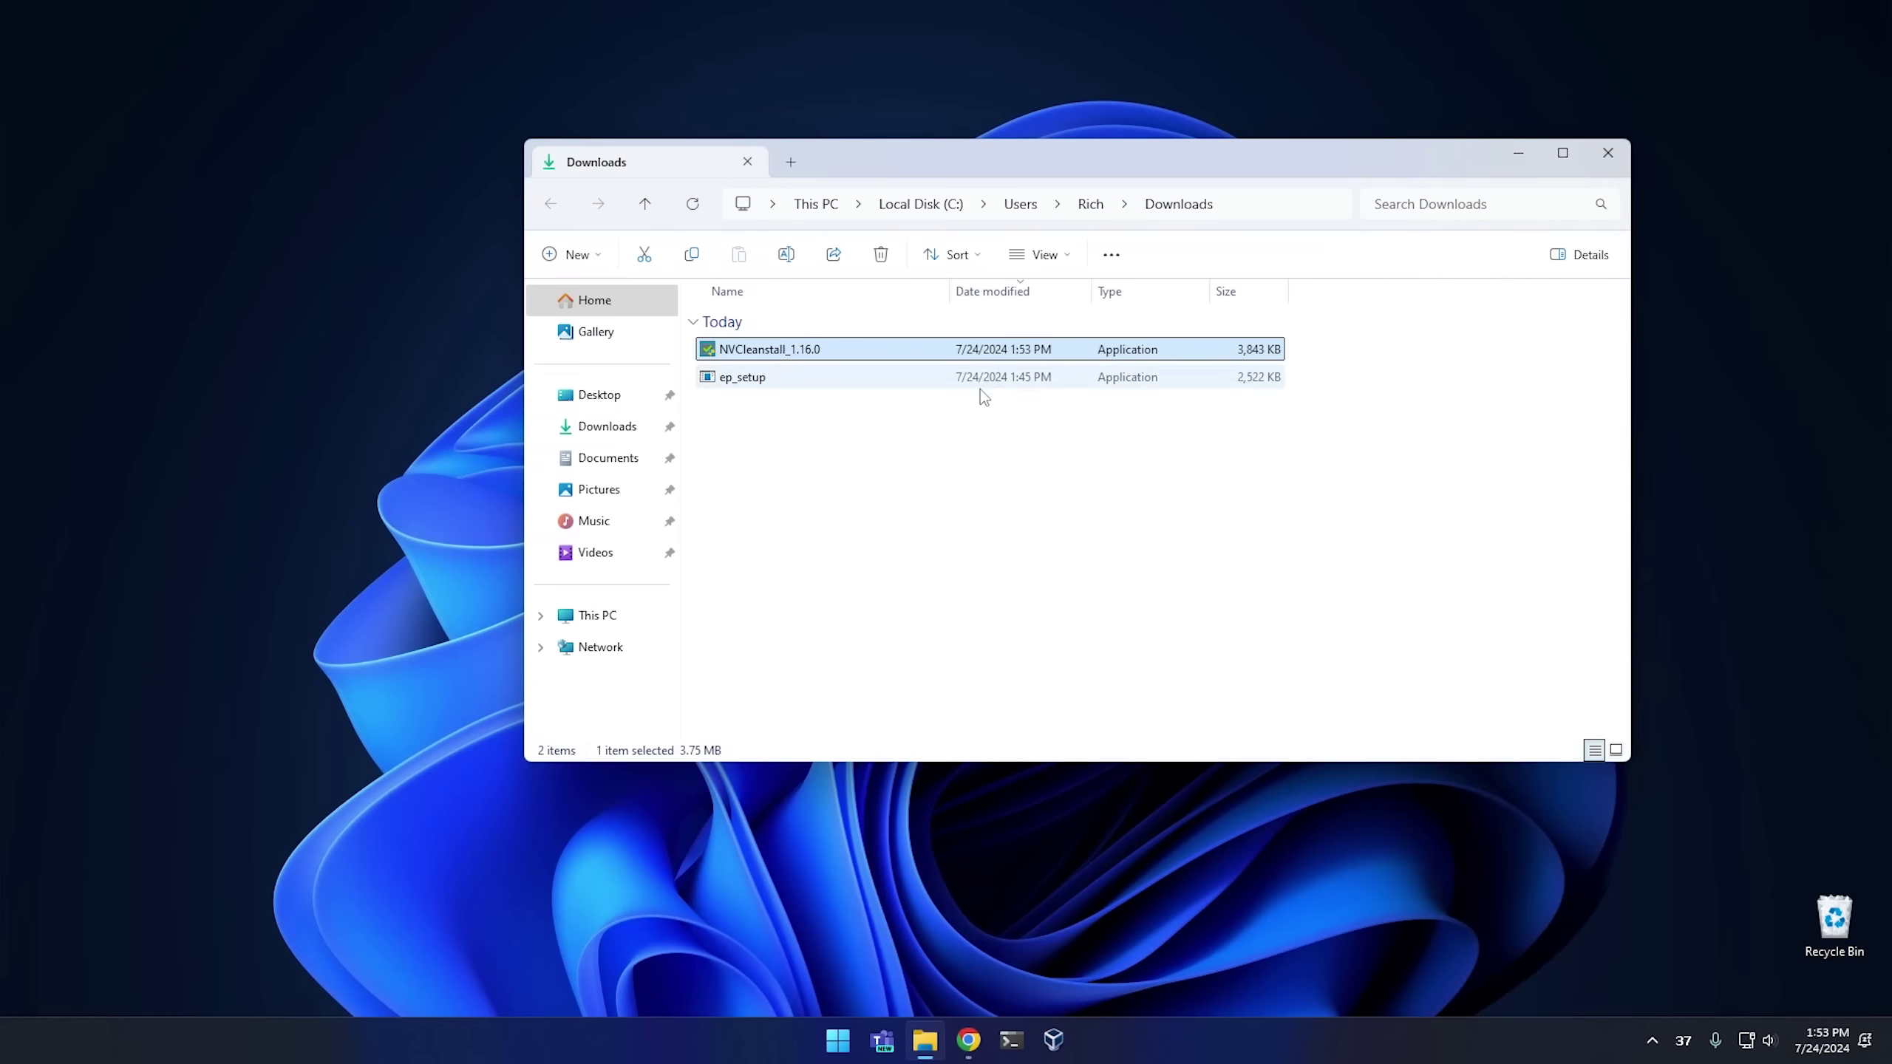
{"action": "double_click", "coordinate": [772, 355]}
{"action": "left_click", "coordinate": [994, 684]}
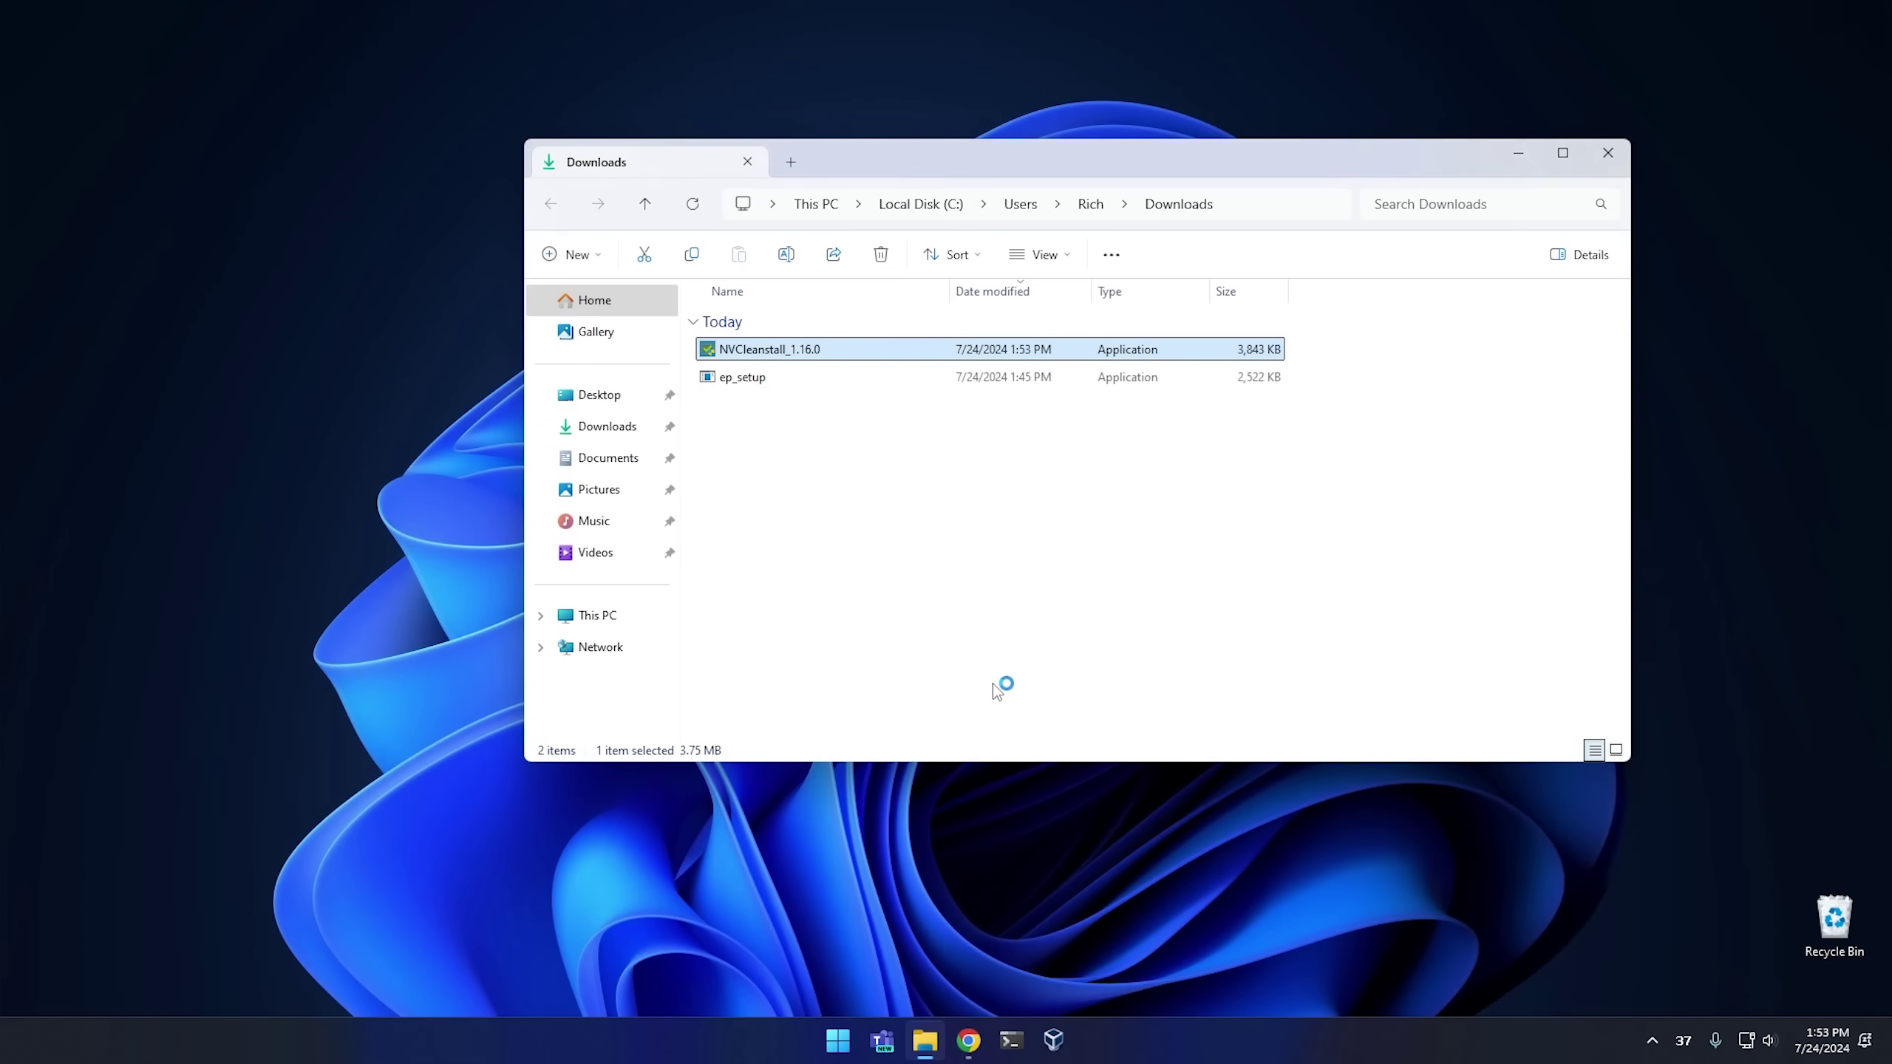
{"action": "left_click", "coordinate": [1520, 153]}
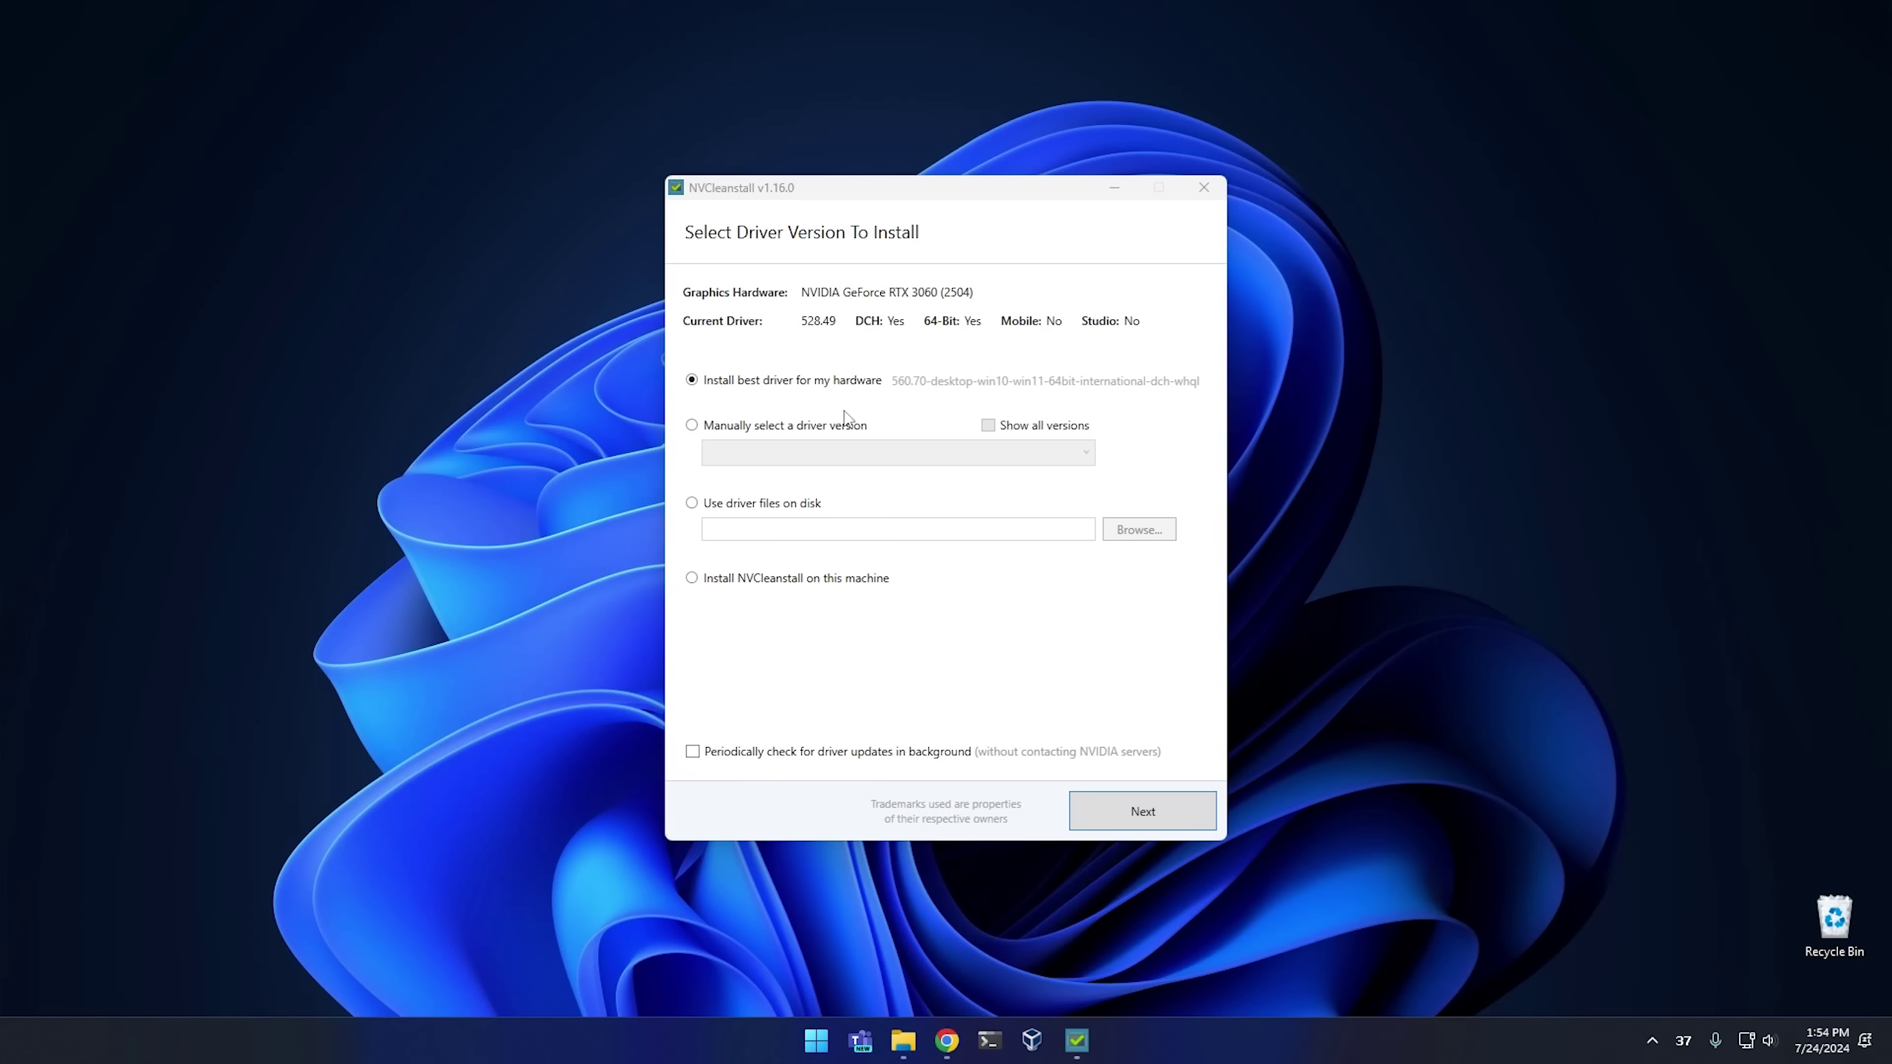
Manually select driver version 560.70 for Windows 10 64 bit Desktop DCH and continue to the component selection
{"action": "left_click", "coordinate": [722, 428]}
{"action": "left_click", "coordinate": [784, 453]}
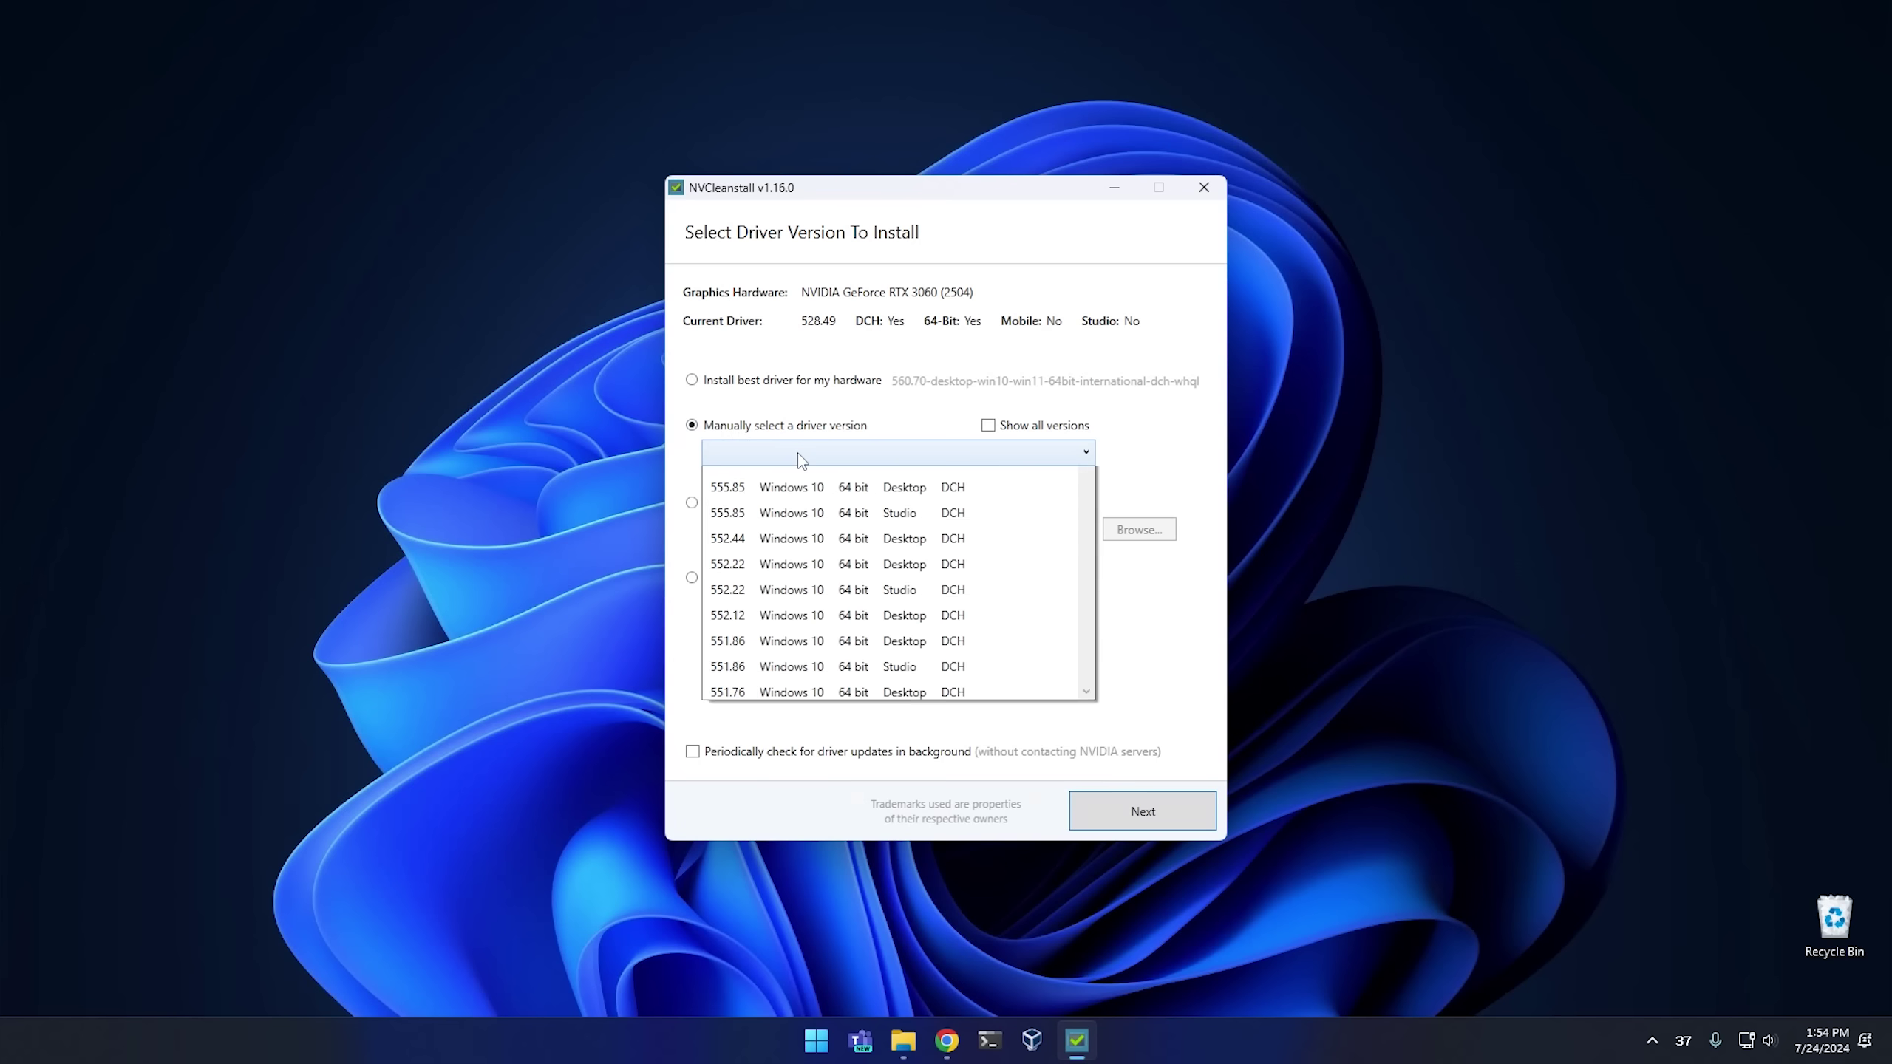
{"action": "left_click_drag", "start_coordinate": [1087, 505], "coordinate": [1091, 784]}
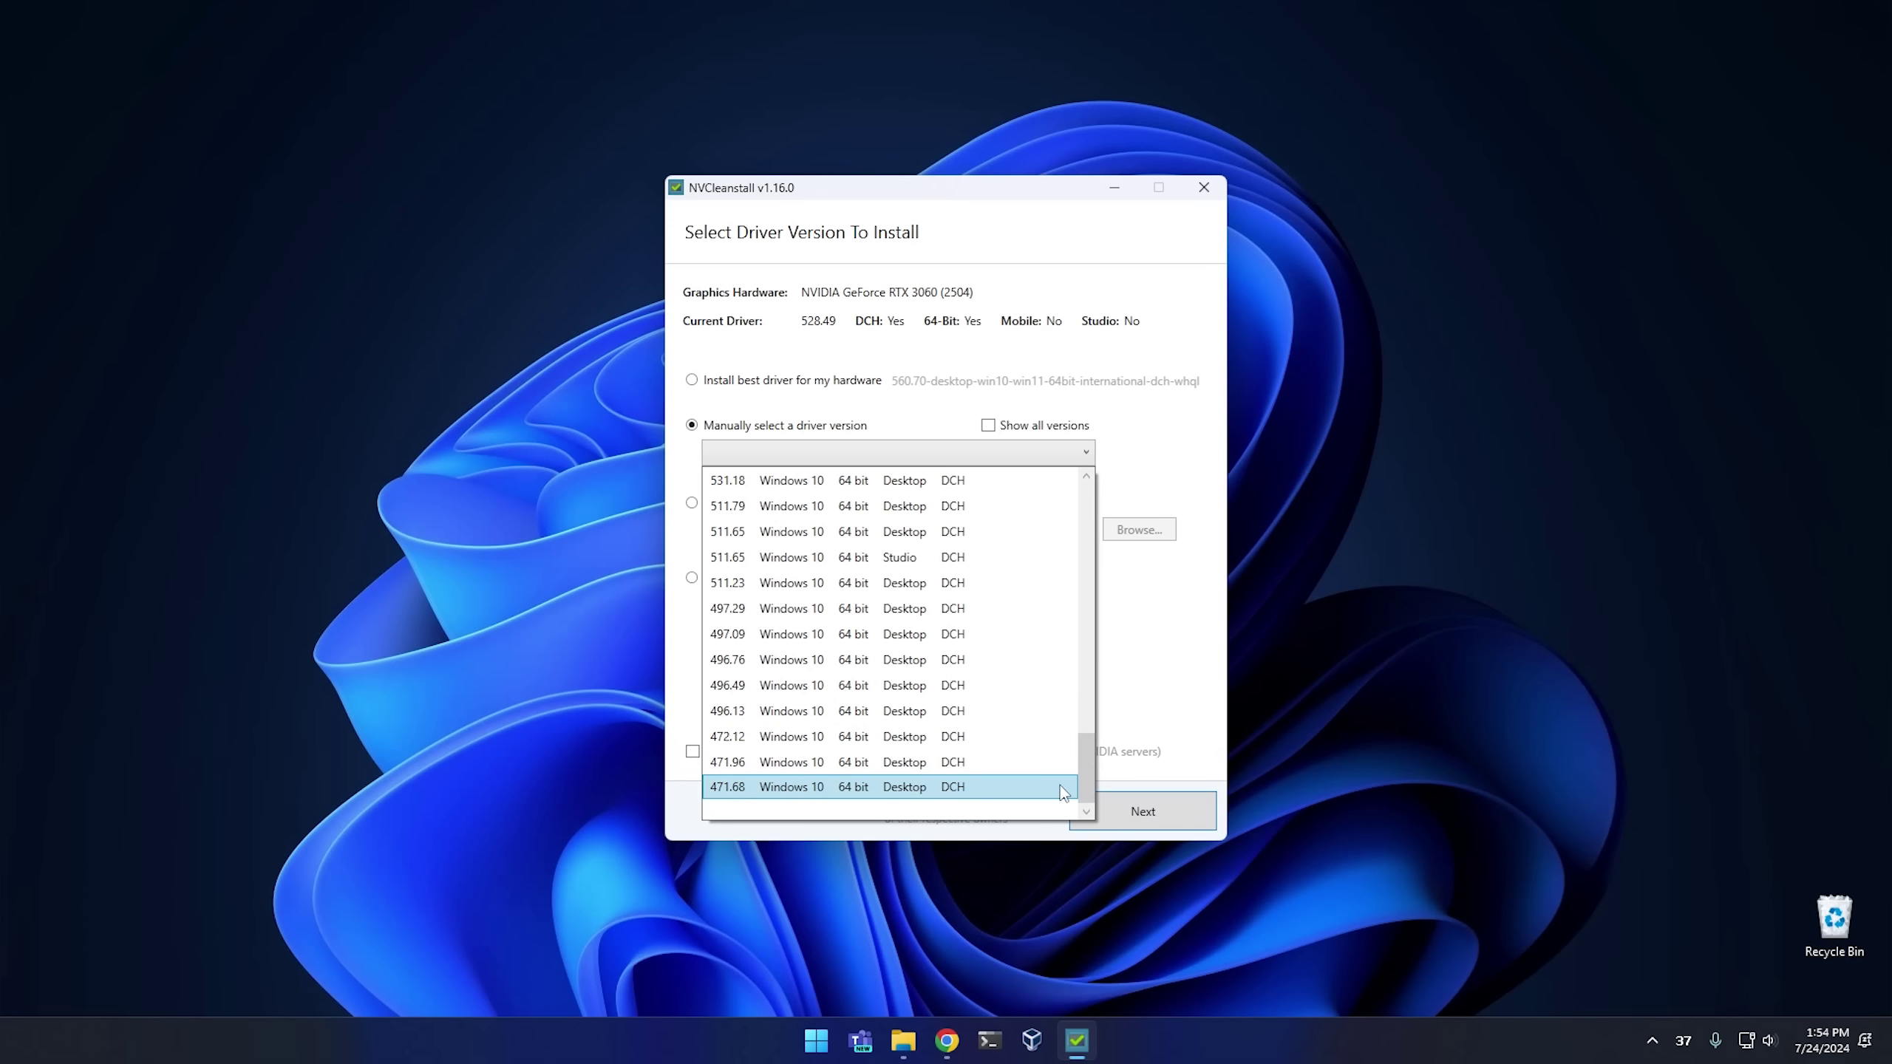
{"action": "left_click_drag", "start_coordinate": [1087, 777], "coordinate": [1107, 458]}
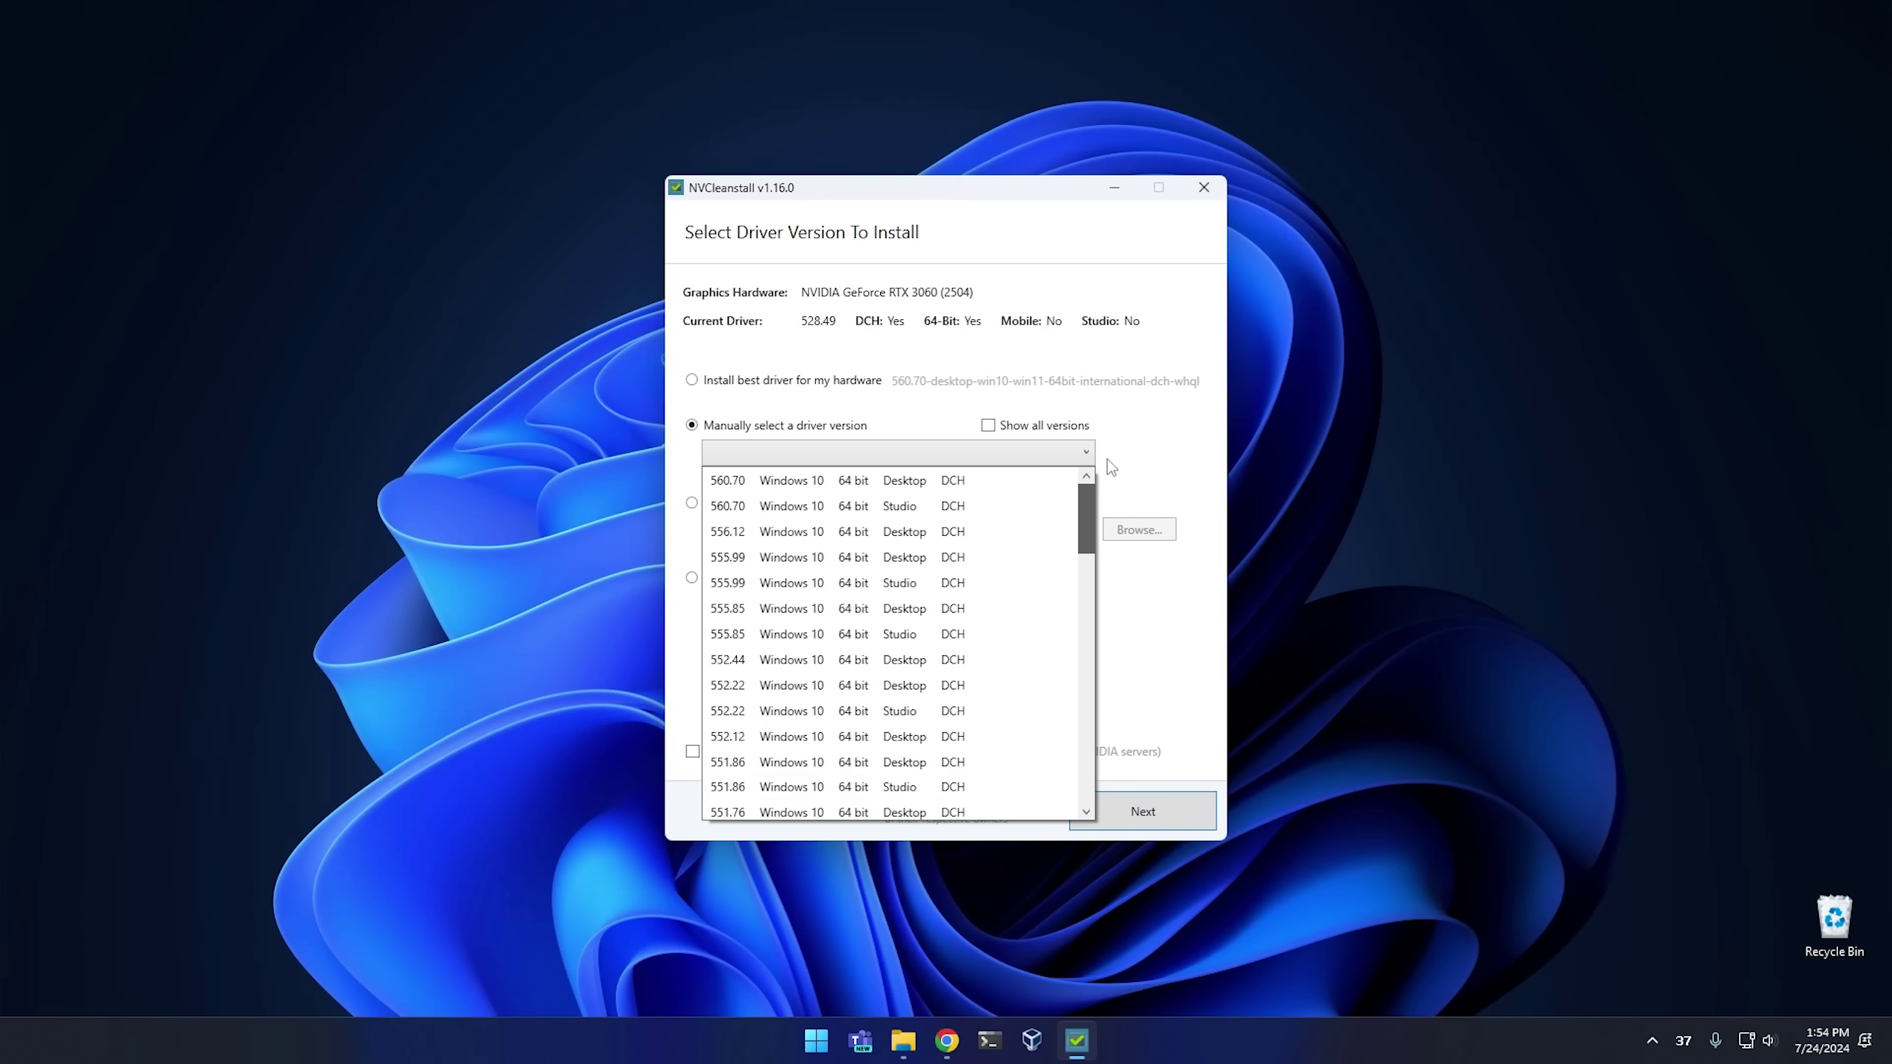
{"action": "left_click", "coordinate": [803, 478]}
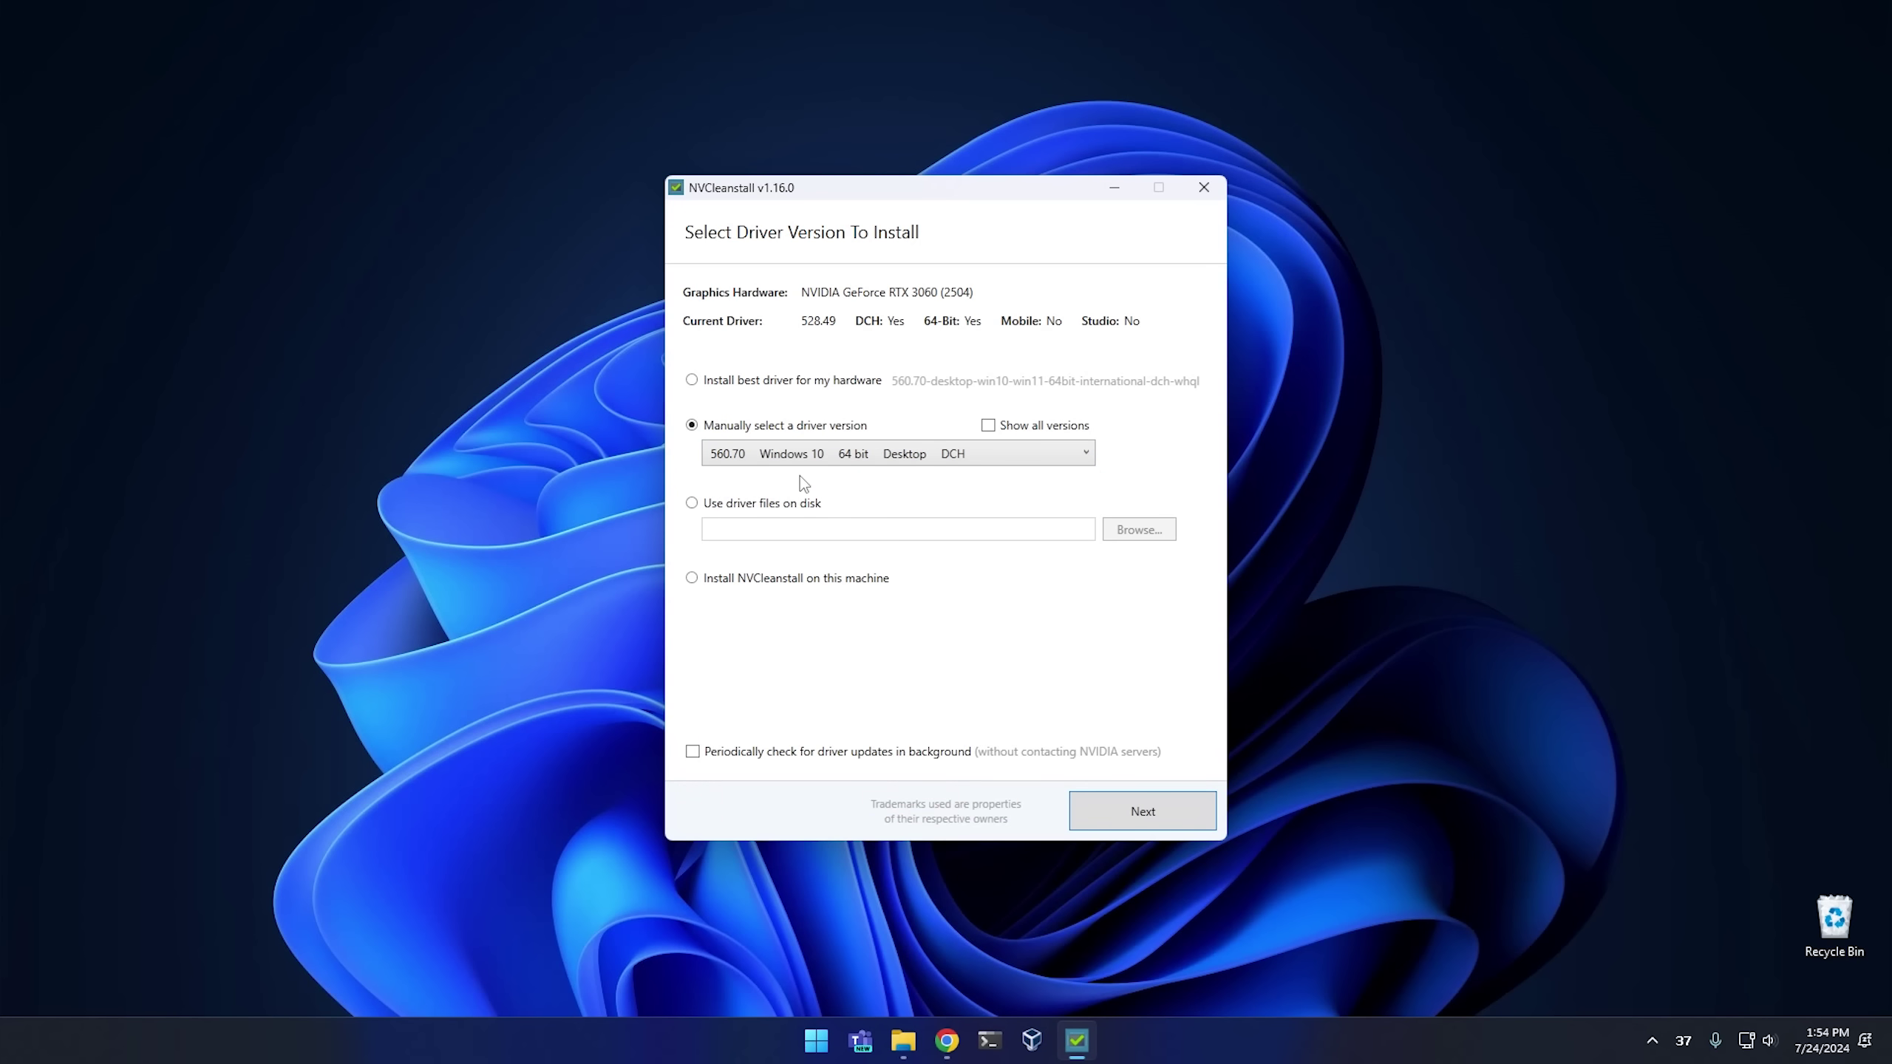
{"action": "left_click", "coordinate": [1126, 814]}
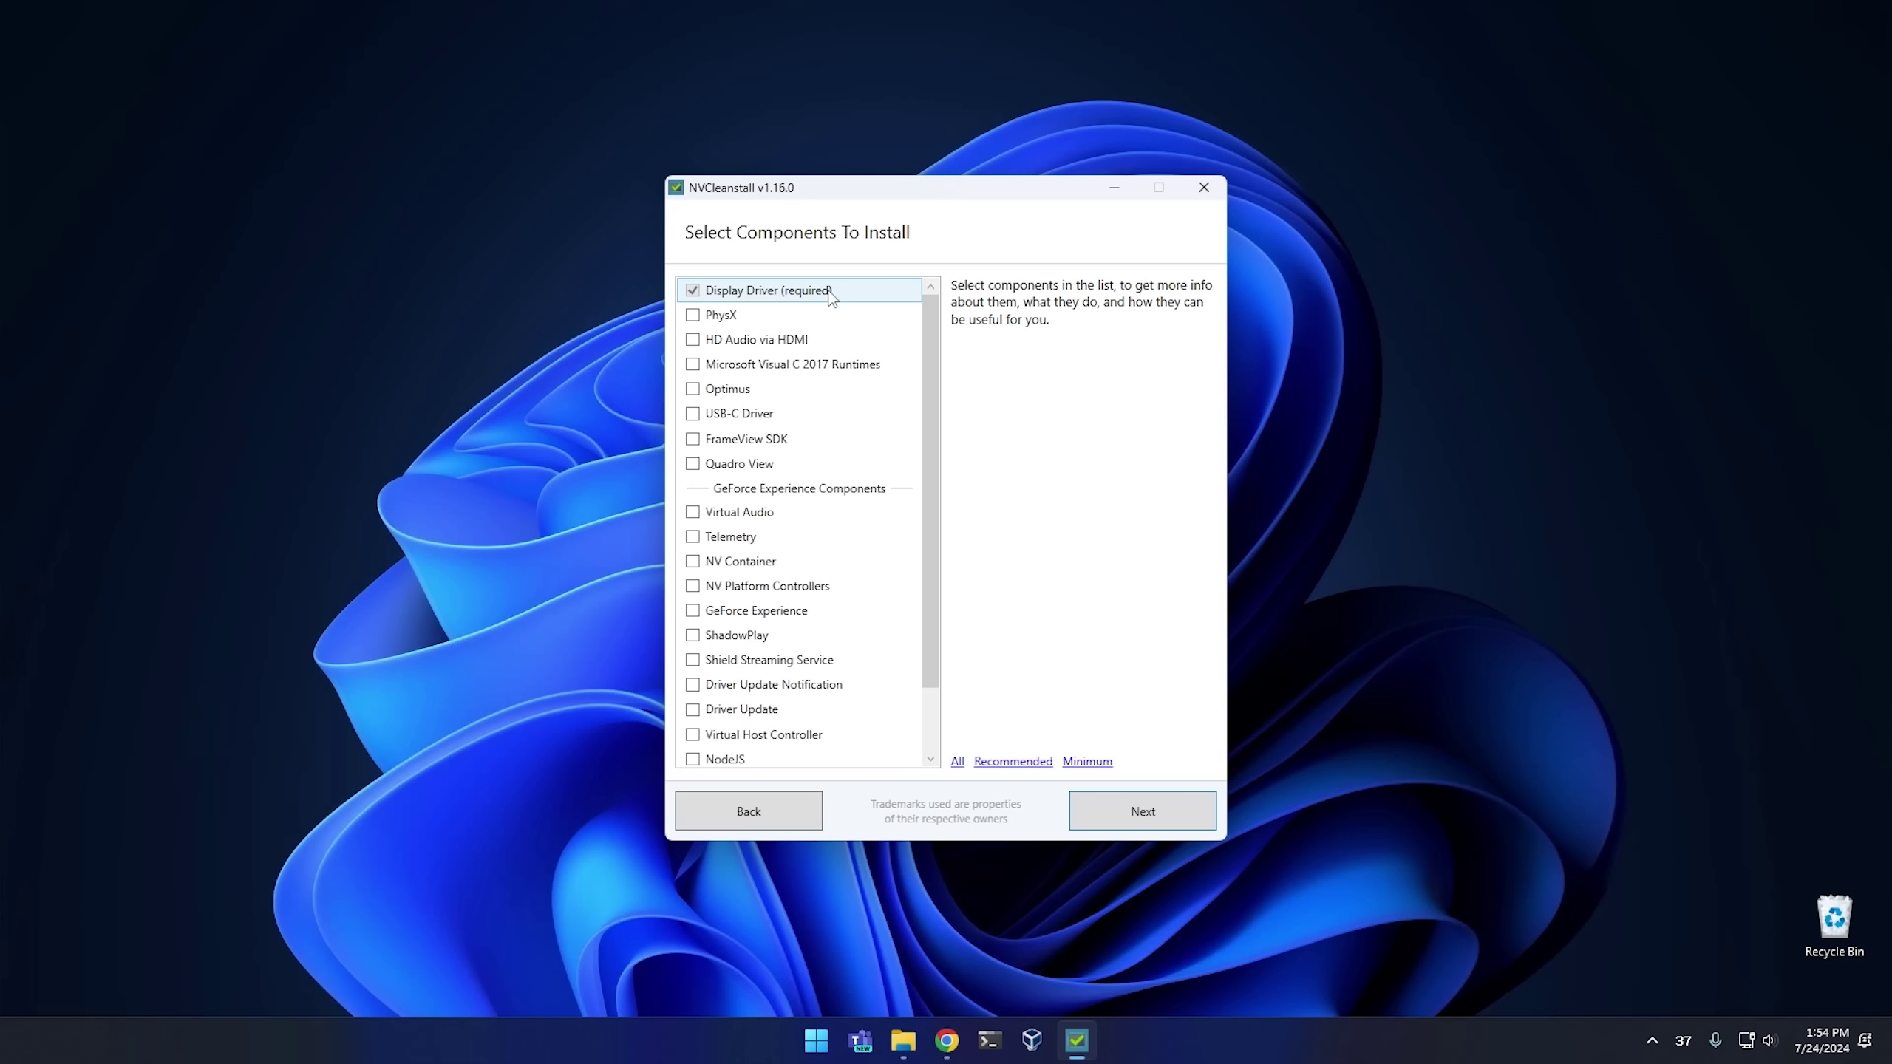
Add the PhysX and HD Audio via HDMI components, check the Microsoft Visual C 2017 Runtimes description, and continue to the installation tweaks
{"action": "left_click", "coordinate": [693, 316]}
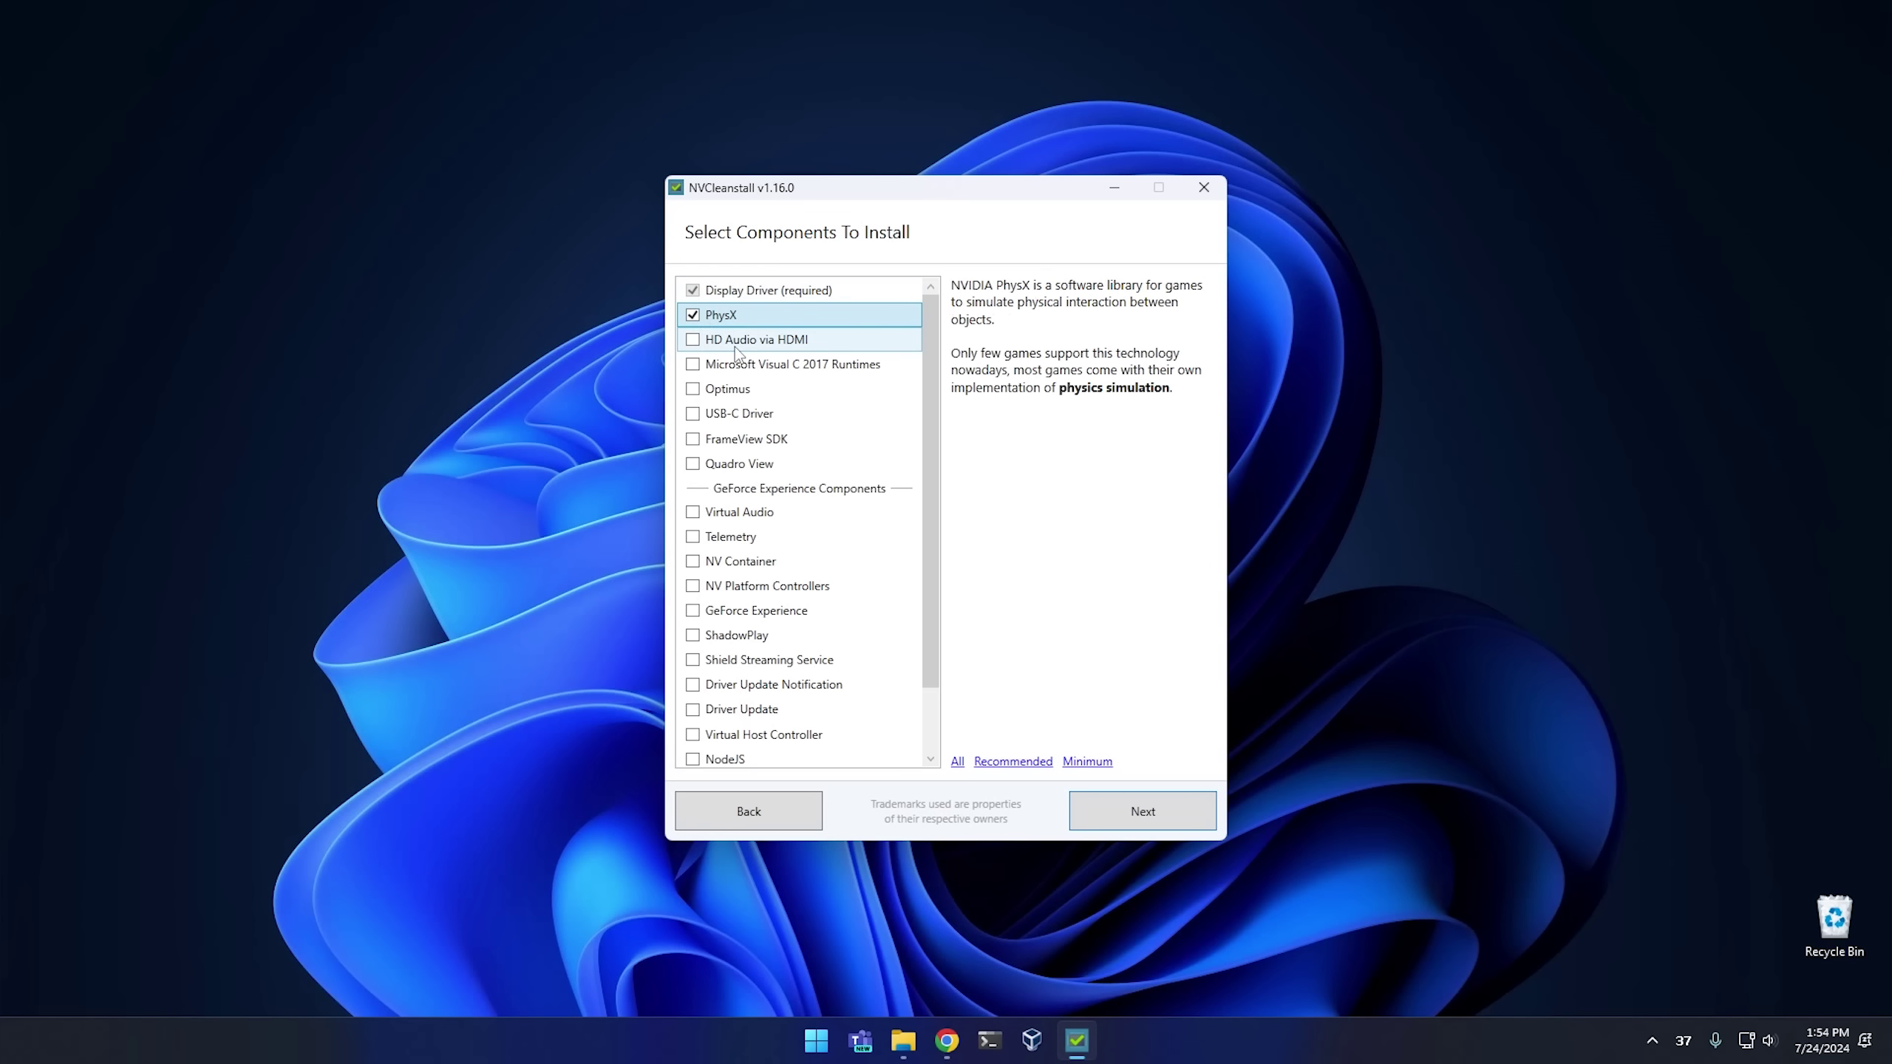
{"action": "left_click", "coordinate": [735, 344]}
{"action": "left_click", "coordinate": [692, 339]}
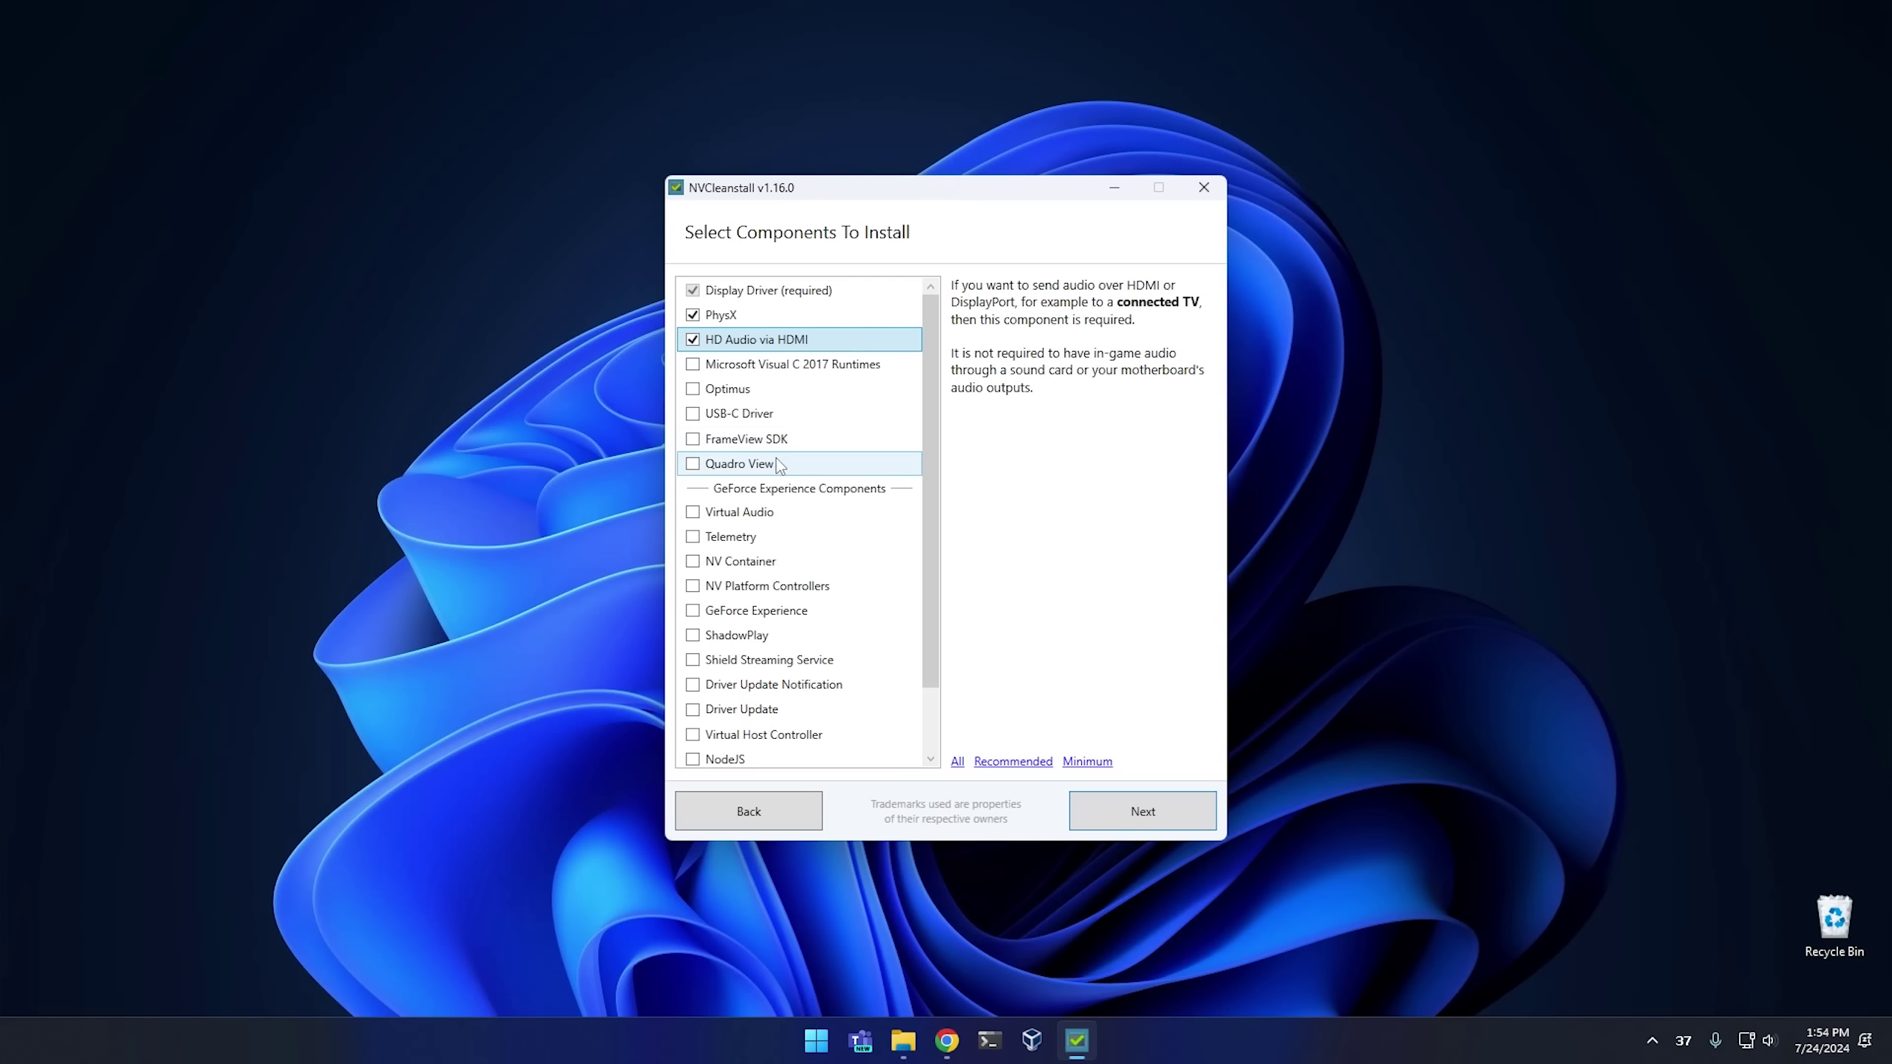
{"action": "left_click", "coordinate": [775, 373]}
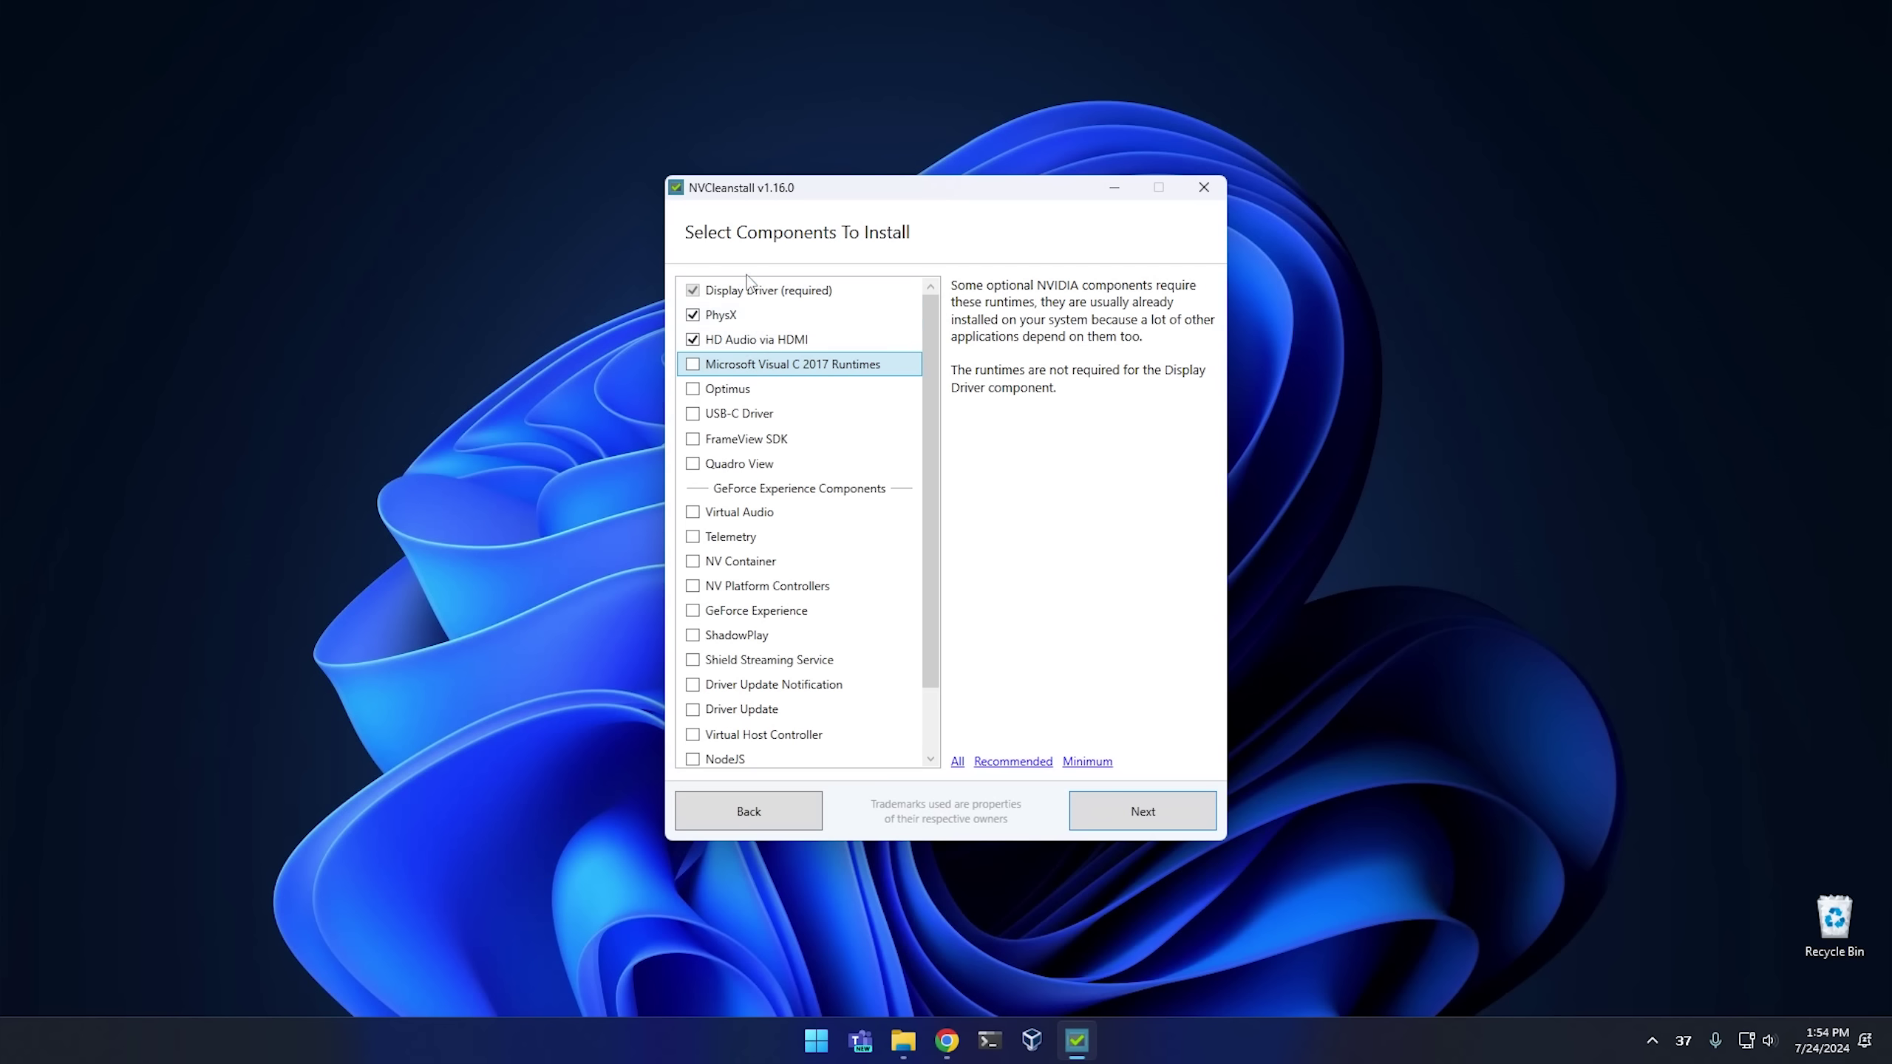
{"action": "left_click", "coordinate": [1153, 811]}
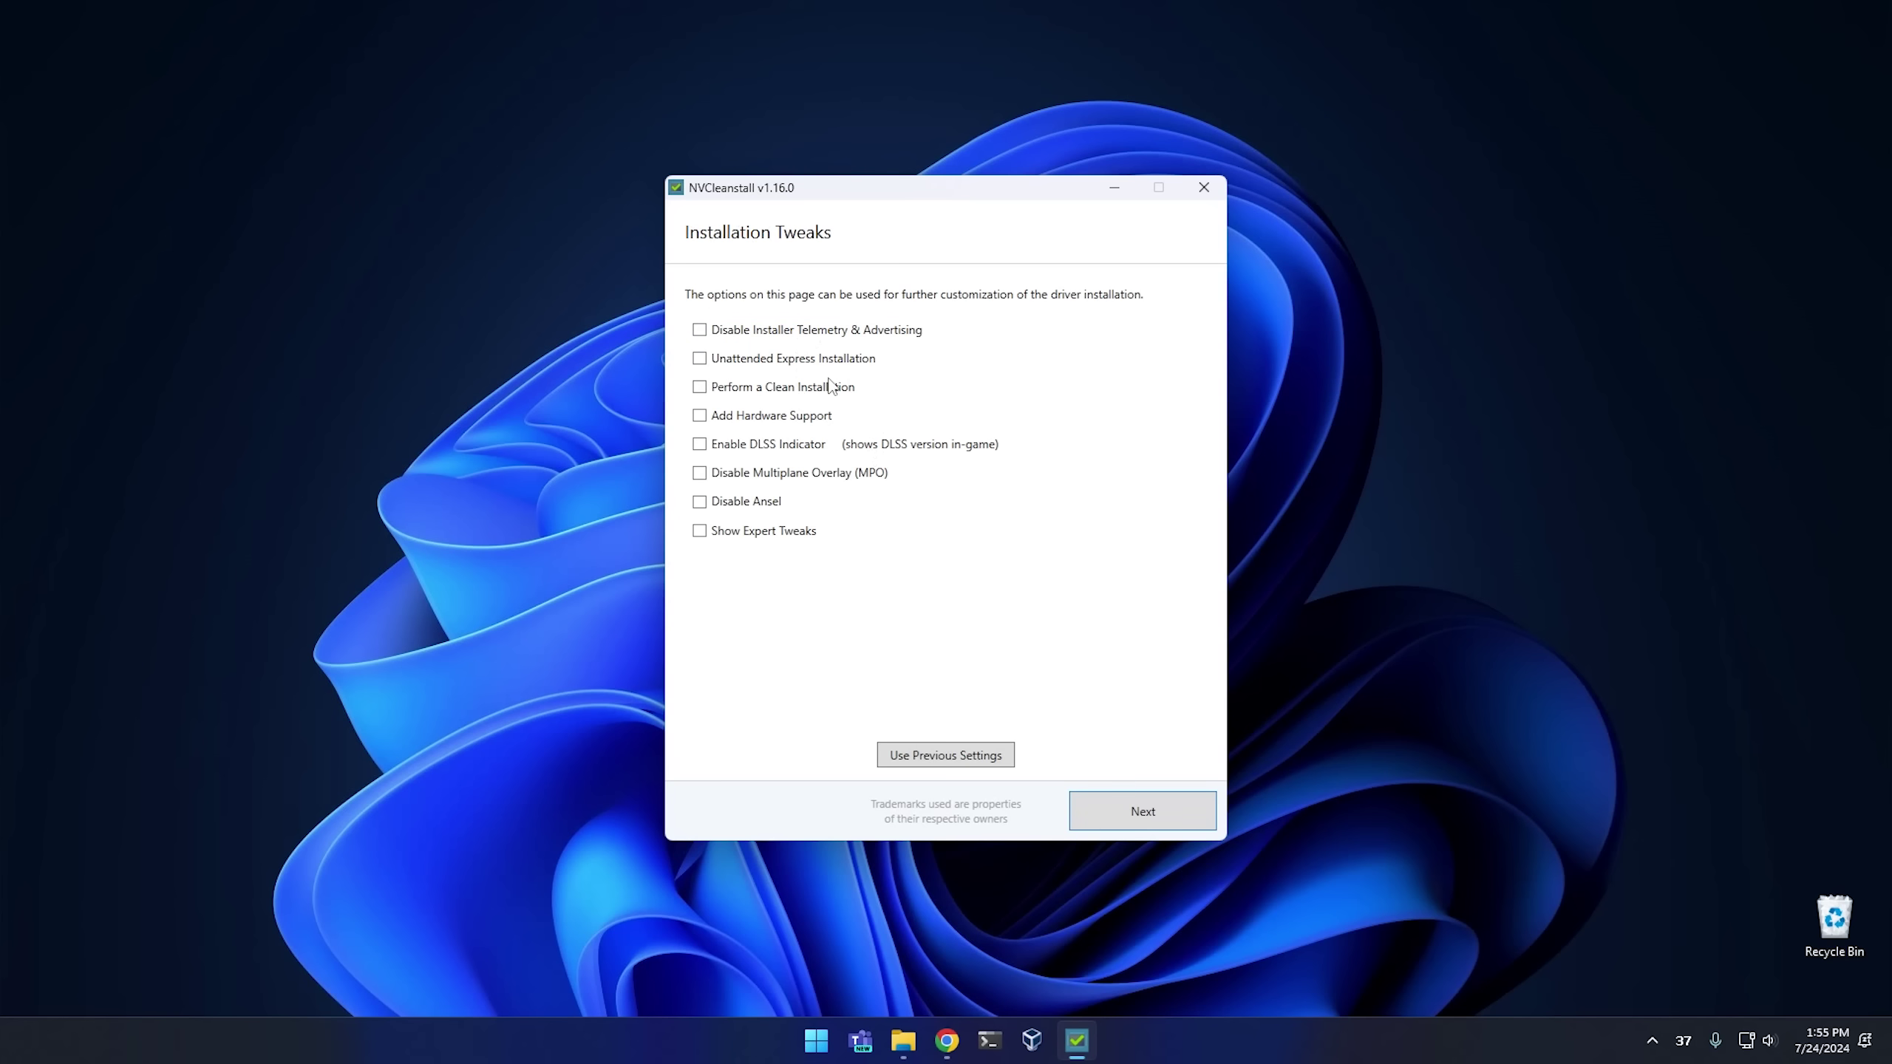
Enable Perform a Clean Installation and the expert tweak Enable Message Signaled Interrupts, build the customized installer, and close NVCleanstall without installing
{"action": "left_click", "coordinate": [730, 395]}
{"action": "left_click", "coordinate": [727, 533]}
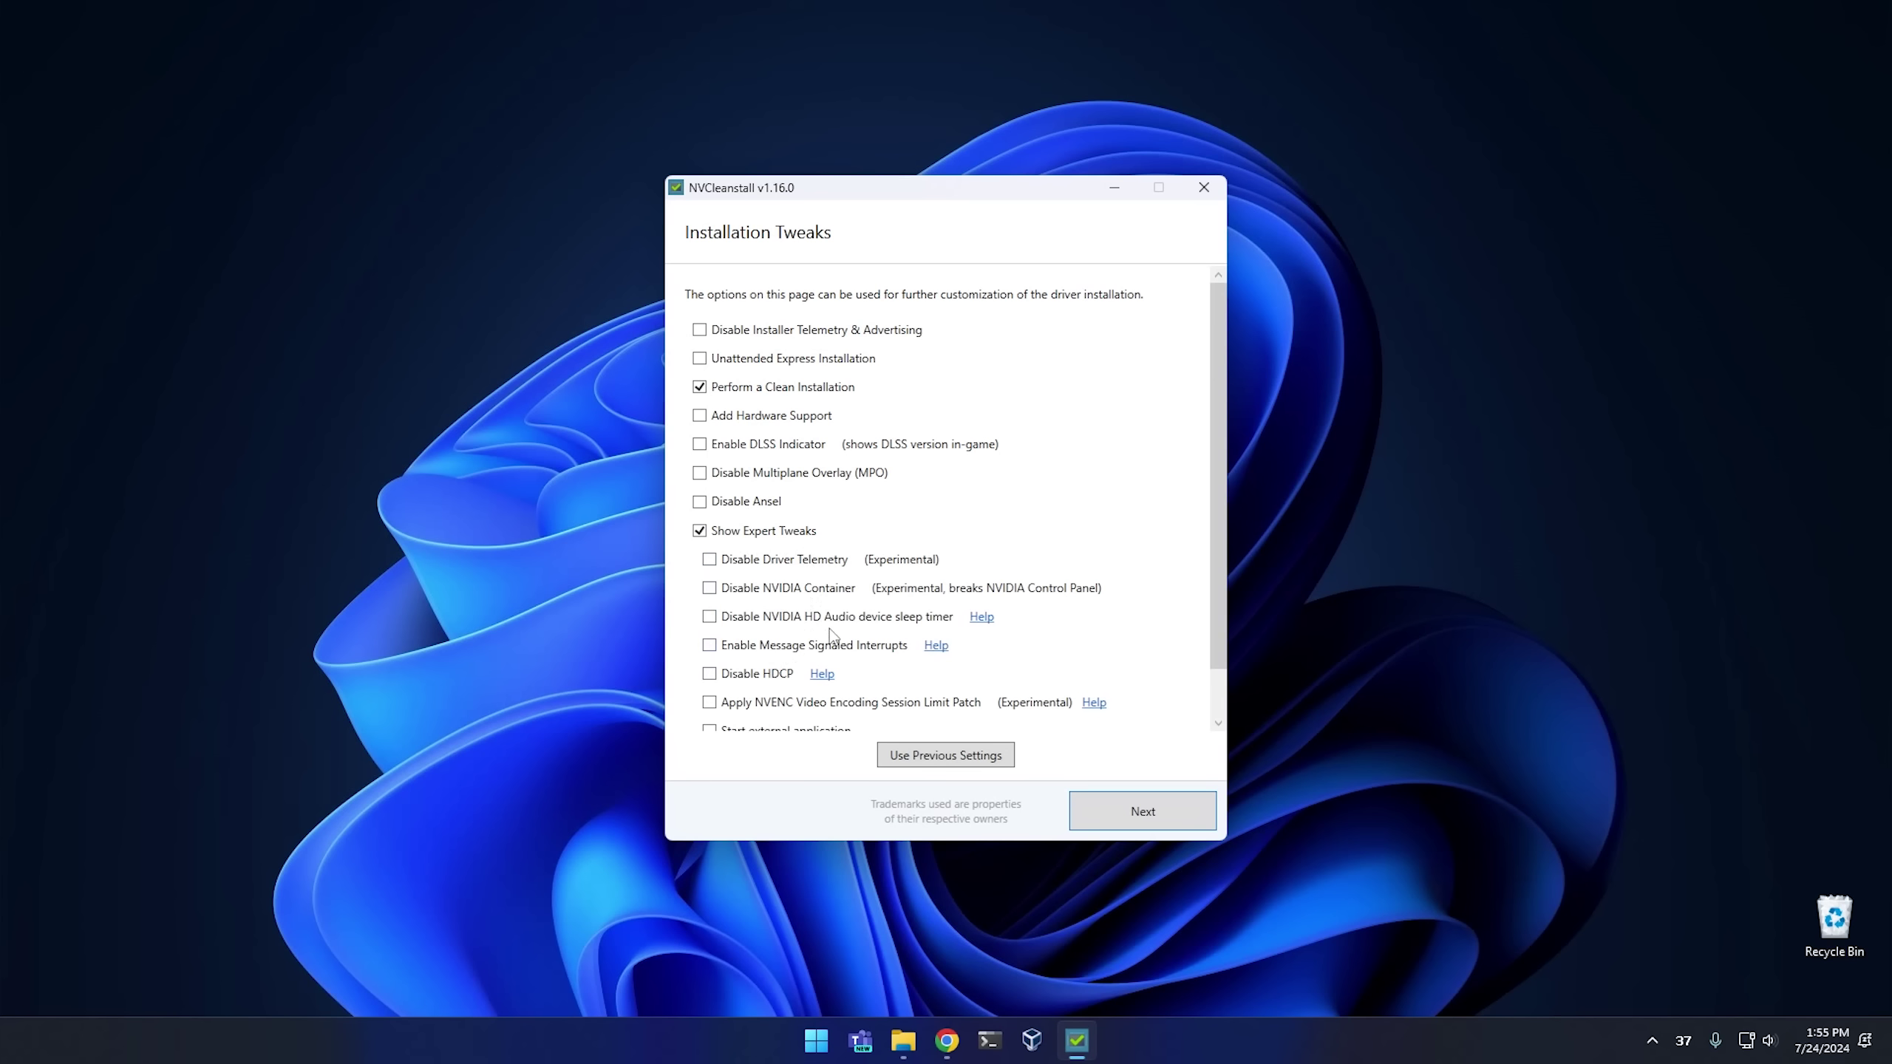
{"action": "left_click", "coordinate": [771, 654]}
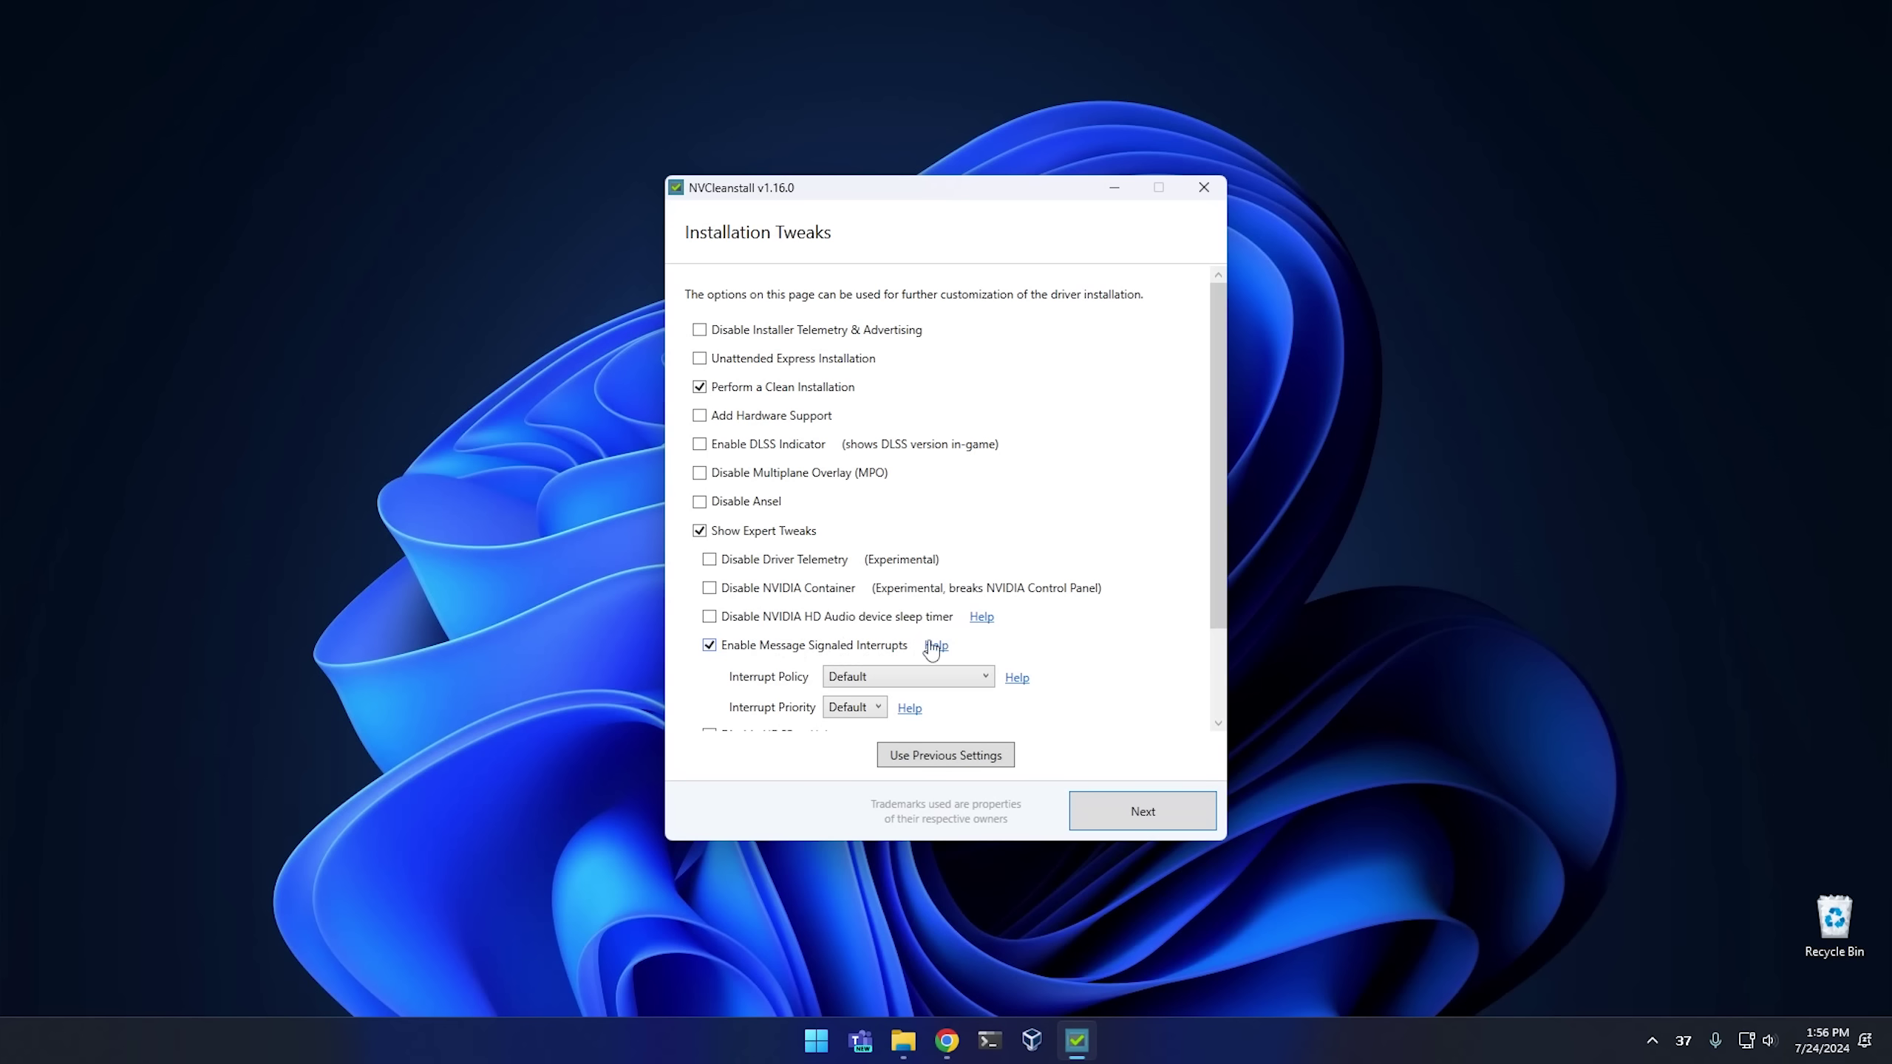
{"action": "scroll", "coordinate": [1134, 642], "scroll_direction": "down", "scroll_amount": 3}
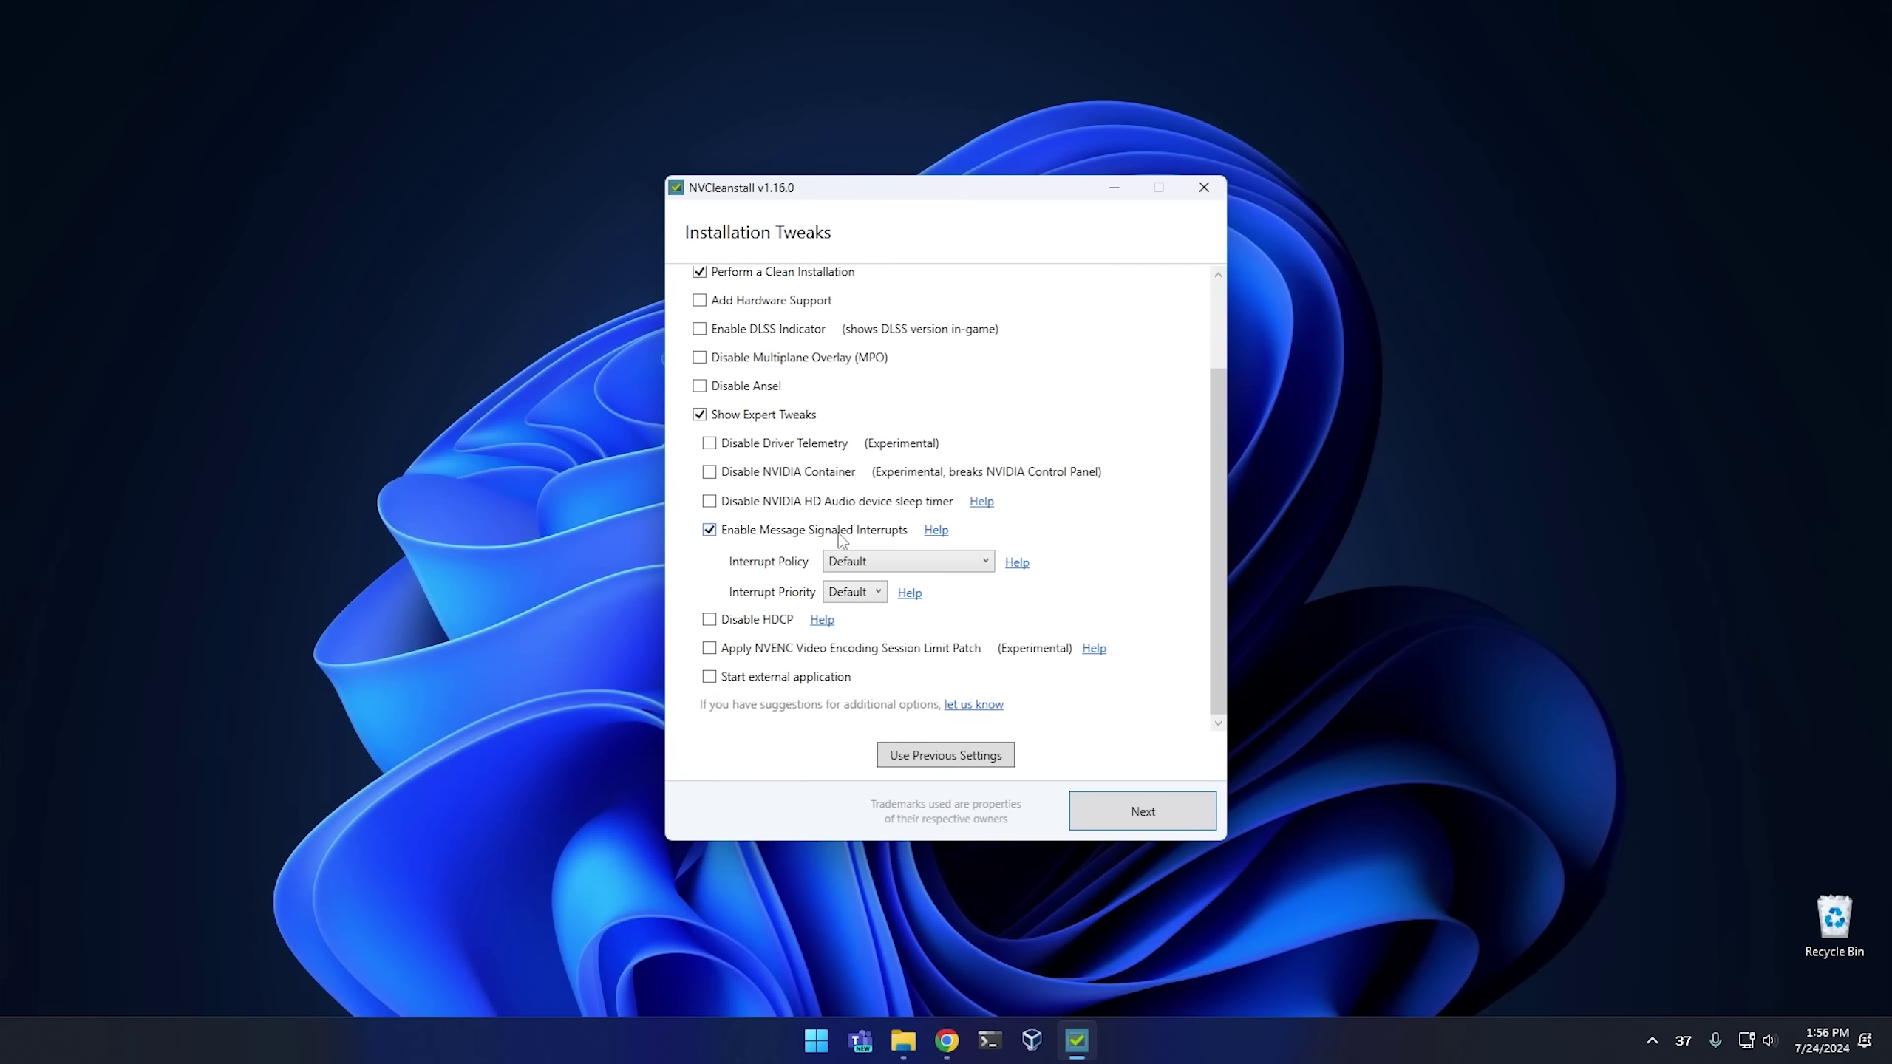
{"action": "left_click", "coordinate": [1147, 822]}
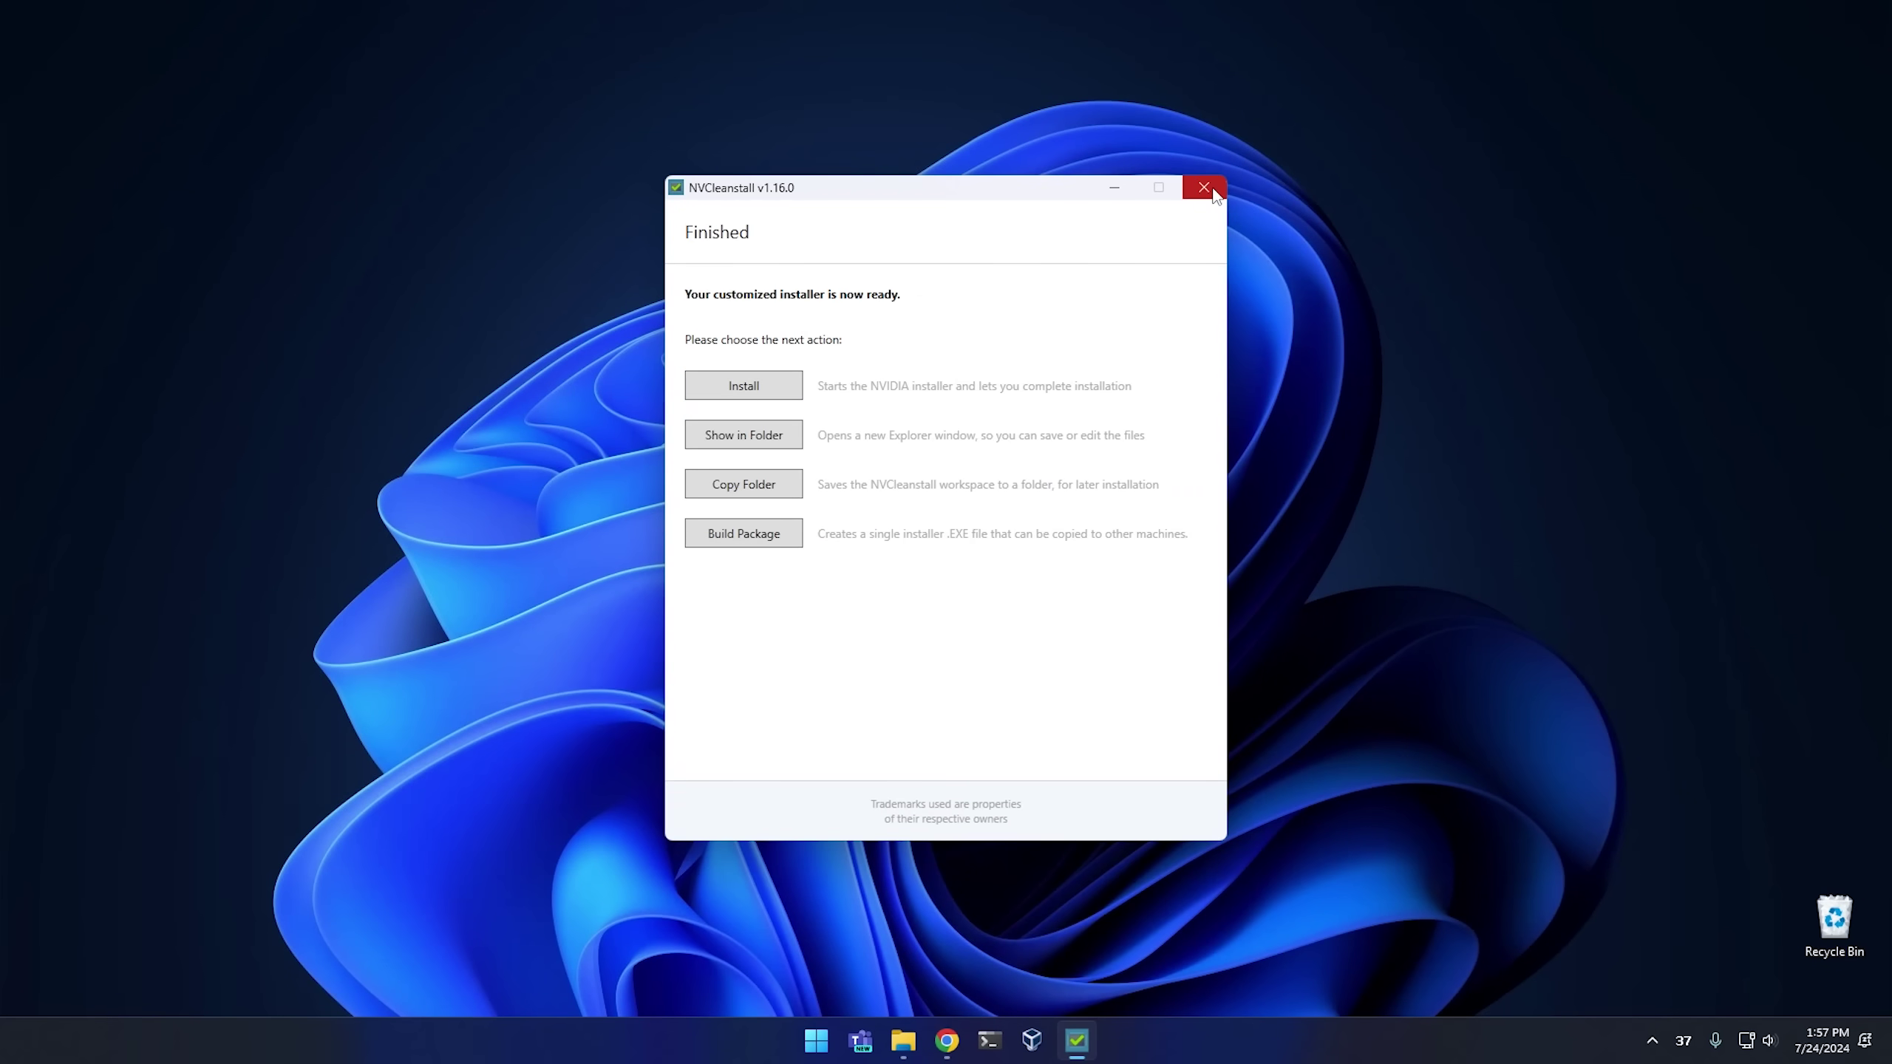
{"action": "left_click", "coordinate": [1204, 187]}
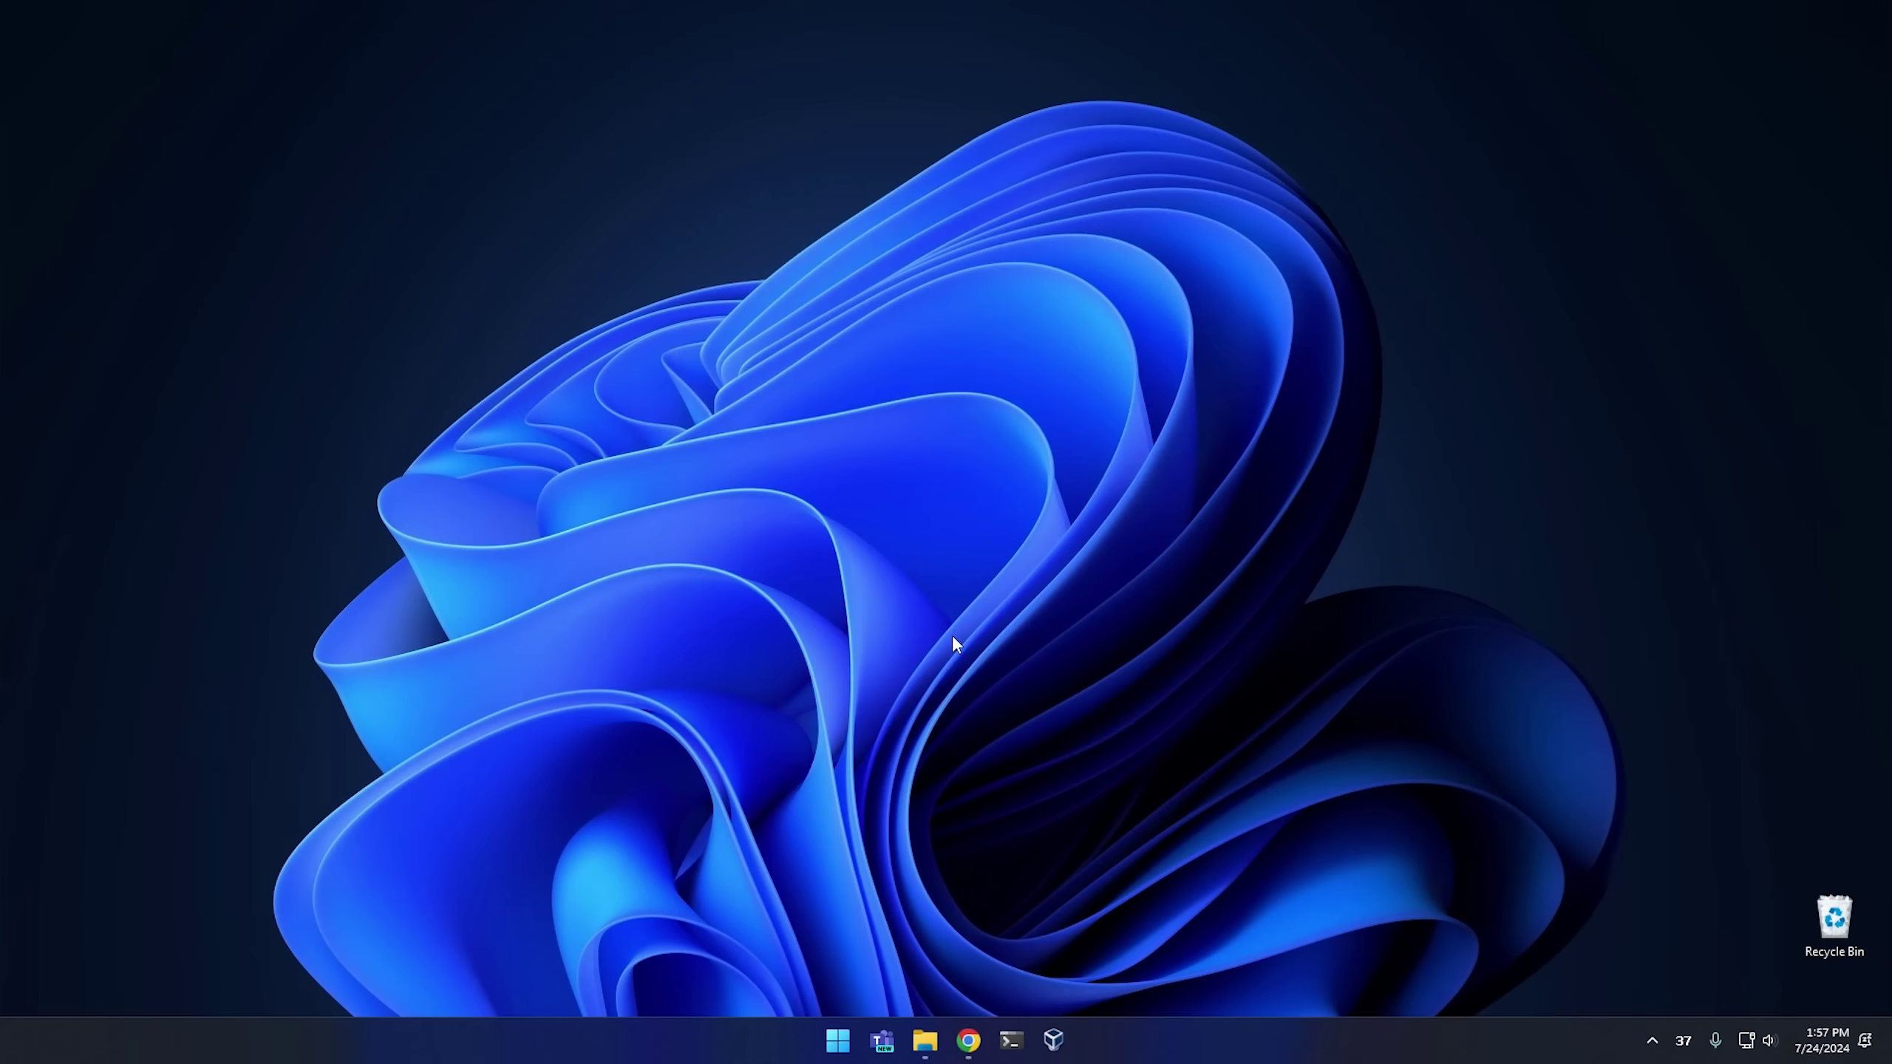
Switch to Chrome, close the NVCleanstall page, and download Windows 11 Classic Context Menu v1.2 from its Sordum page
{"action": "left_click", "coordinate": [970, 1048]}
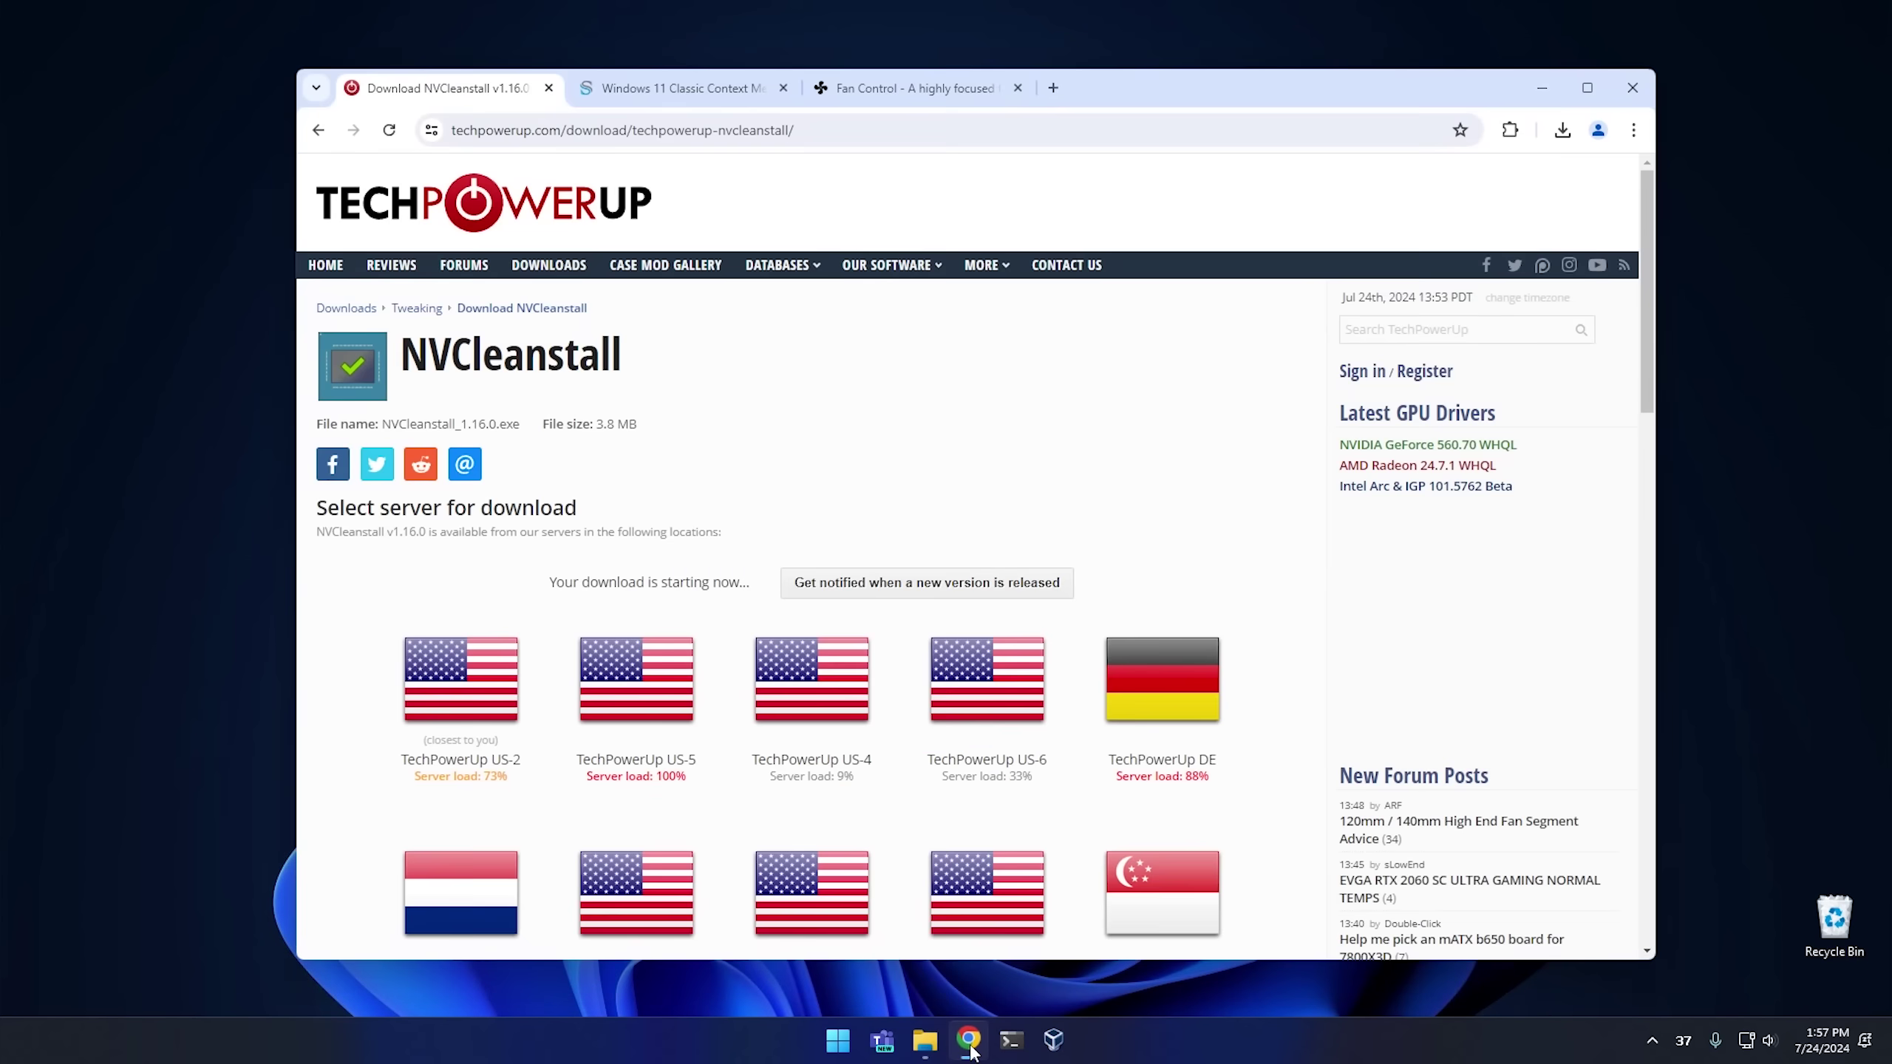
{"action": "left_click", "coordinate": [548, 88]}
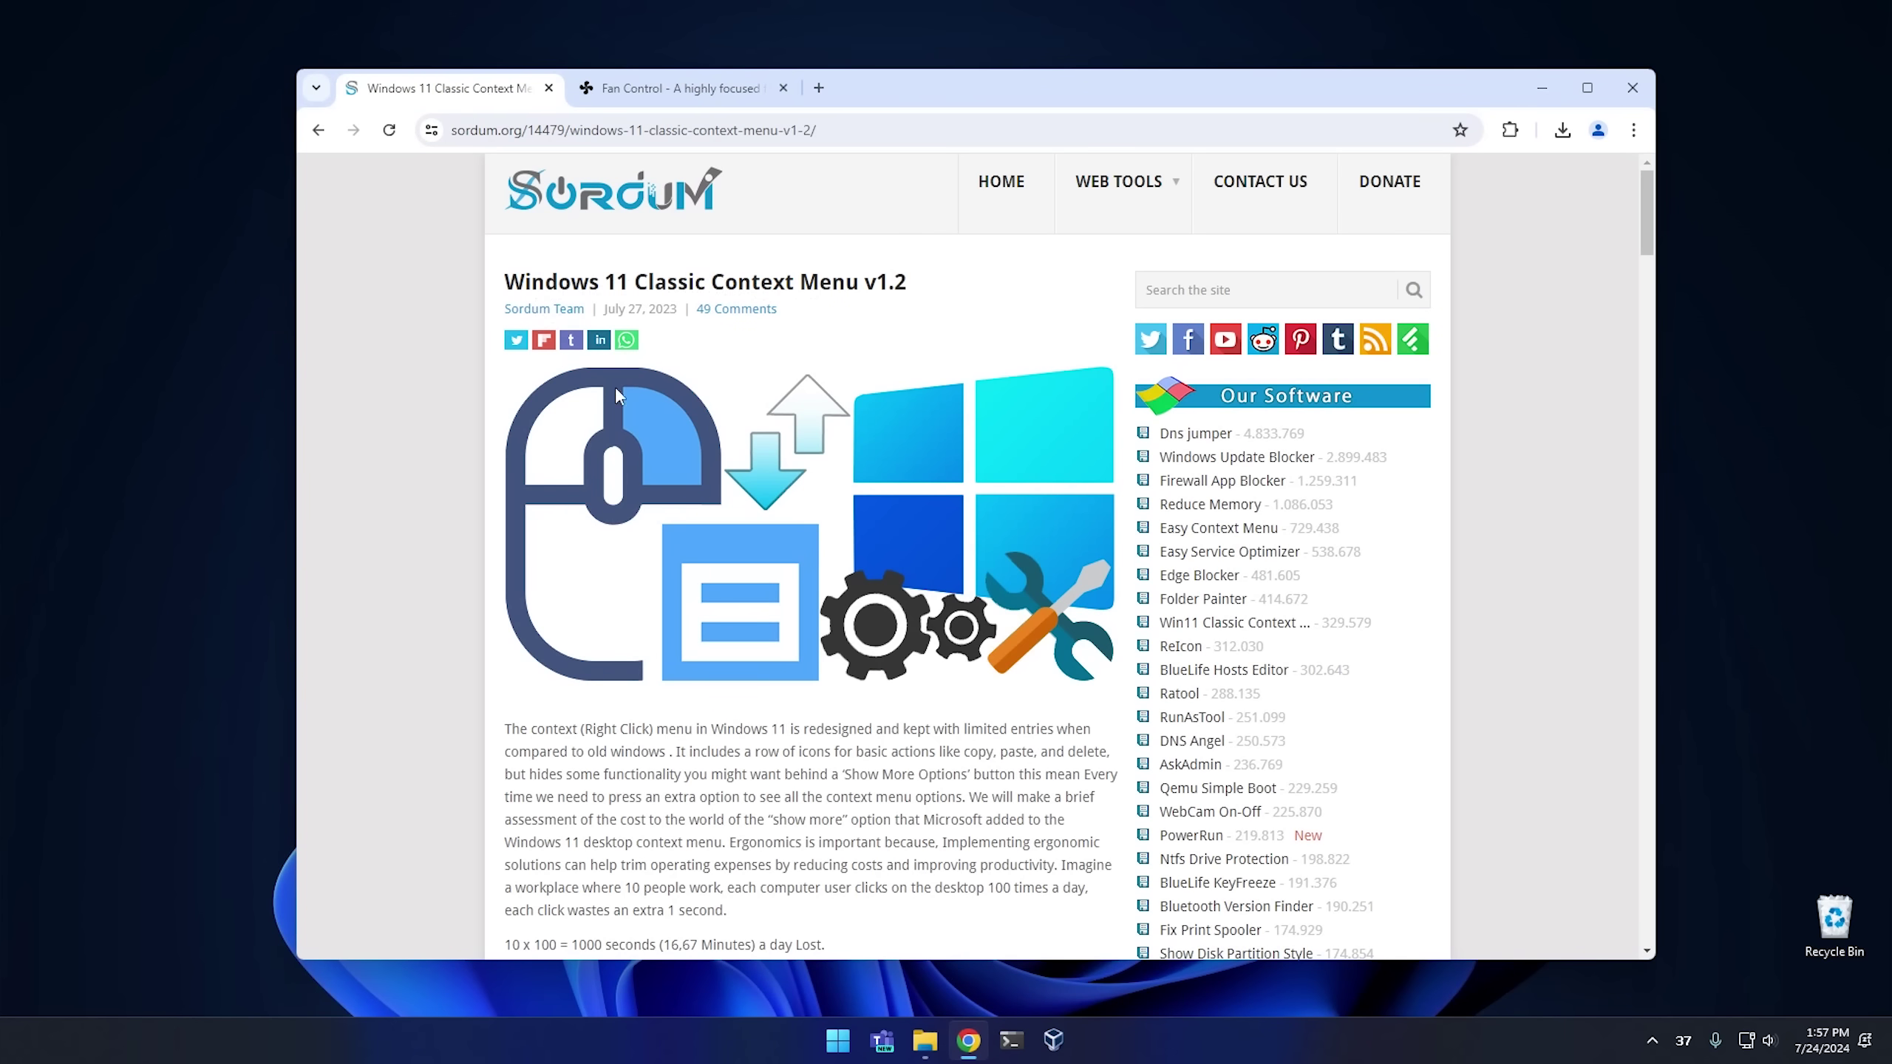
{"action": "scroll", "coordinate": [422, 583], "scroll_direction": "down", "scroll_amount": 5}
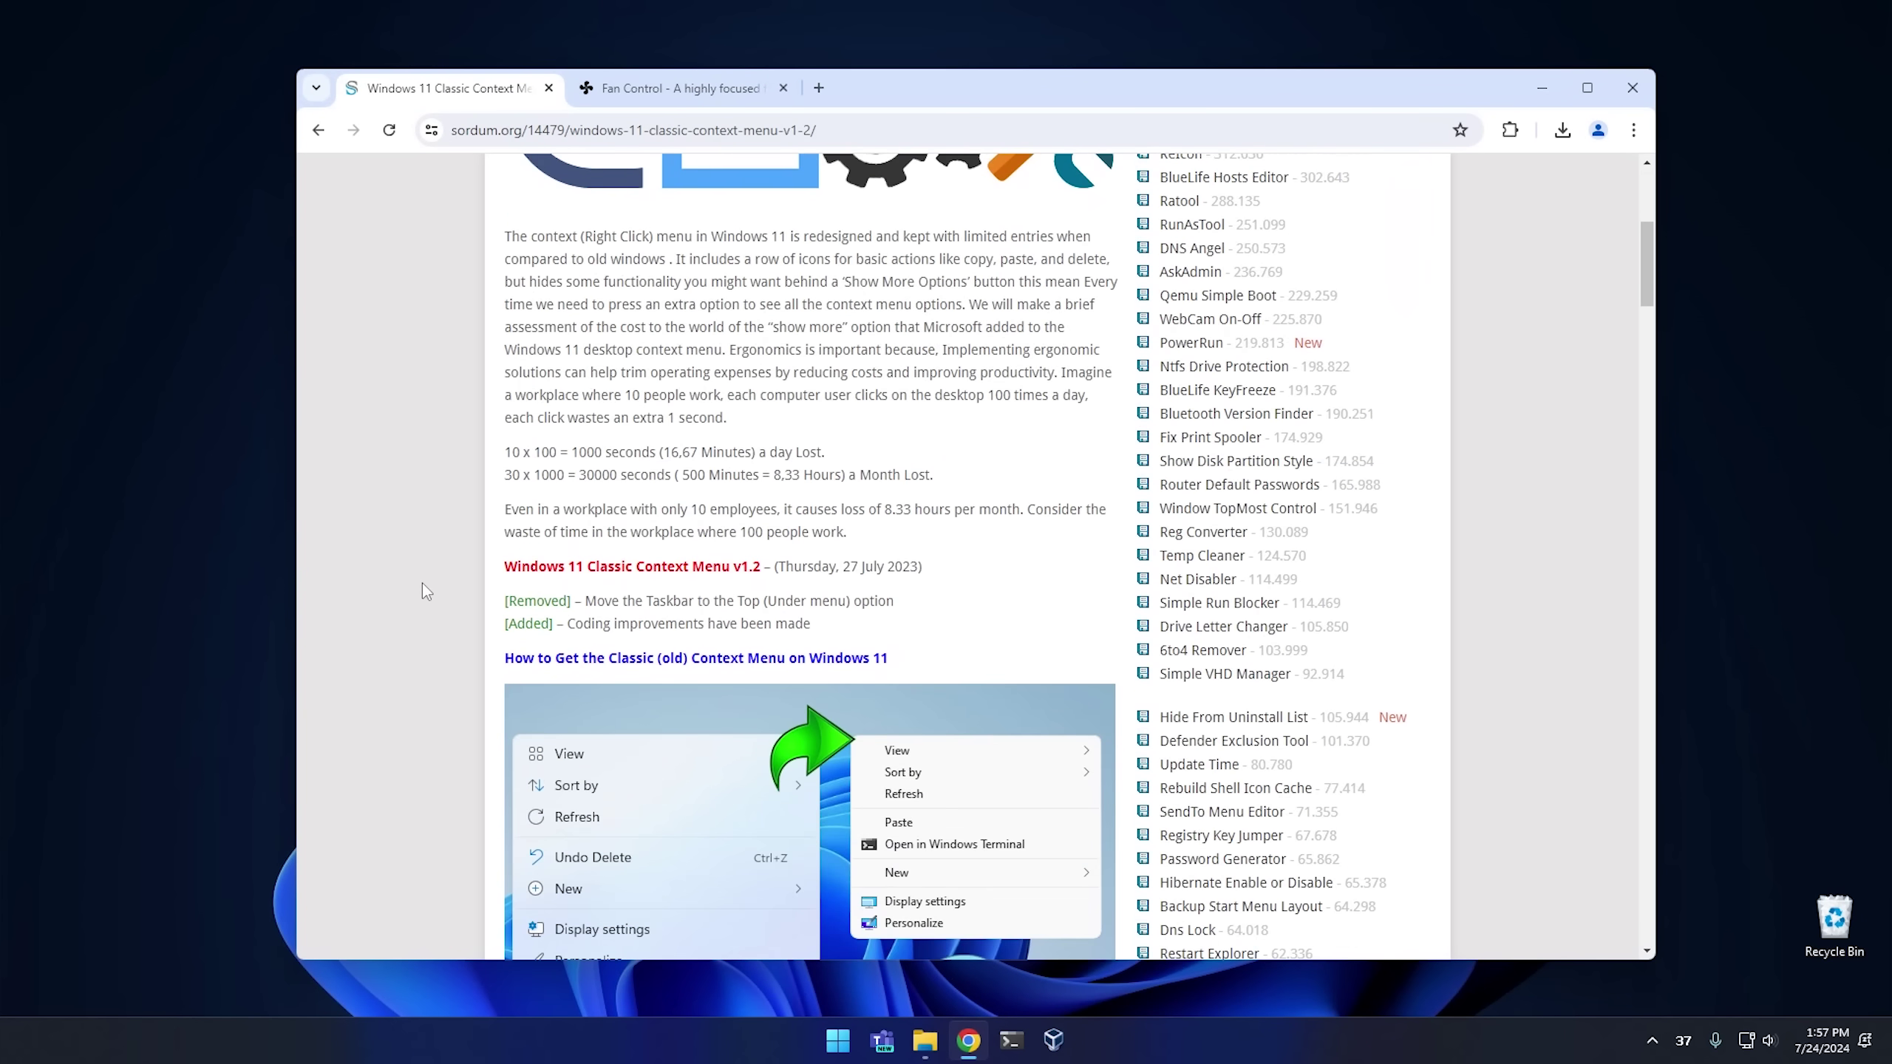
{"action": "scroll", "coordinate": [423, 583], "scroll_direction": "down", "scroll_amount": 8}
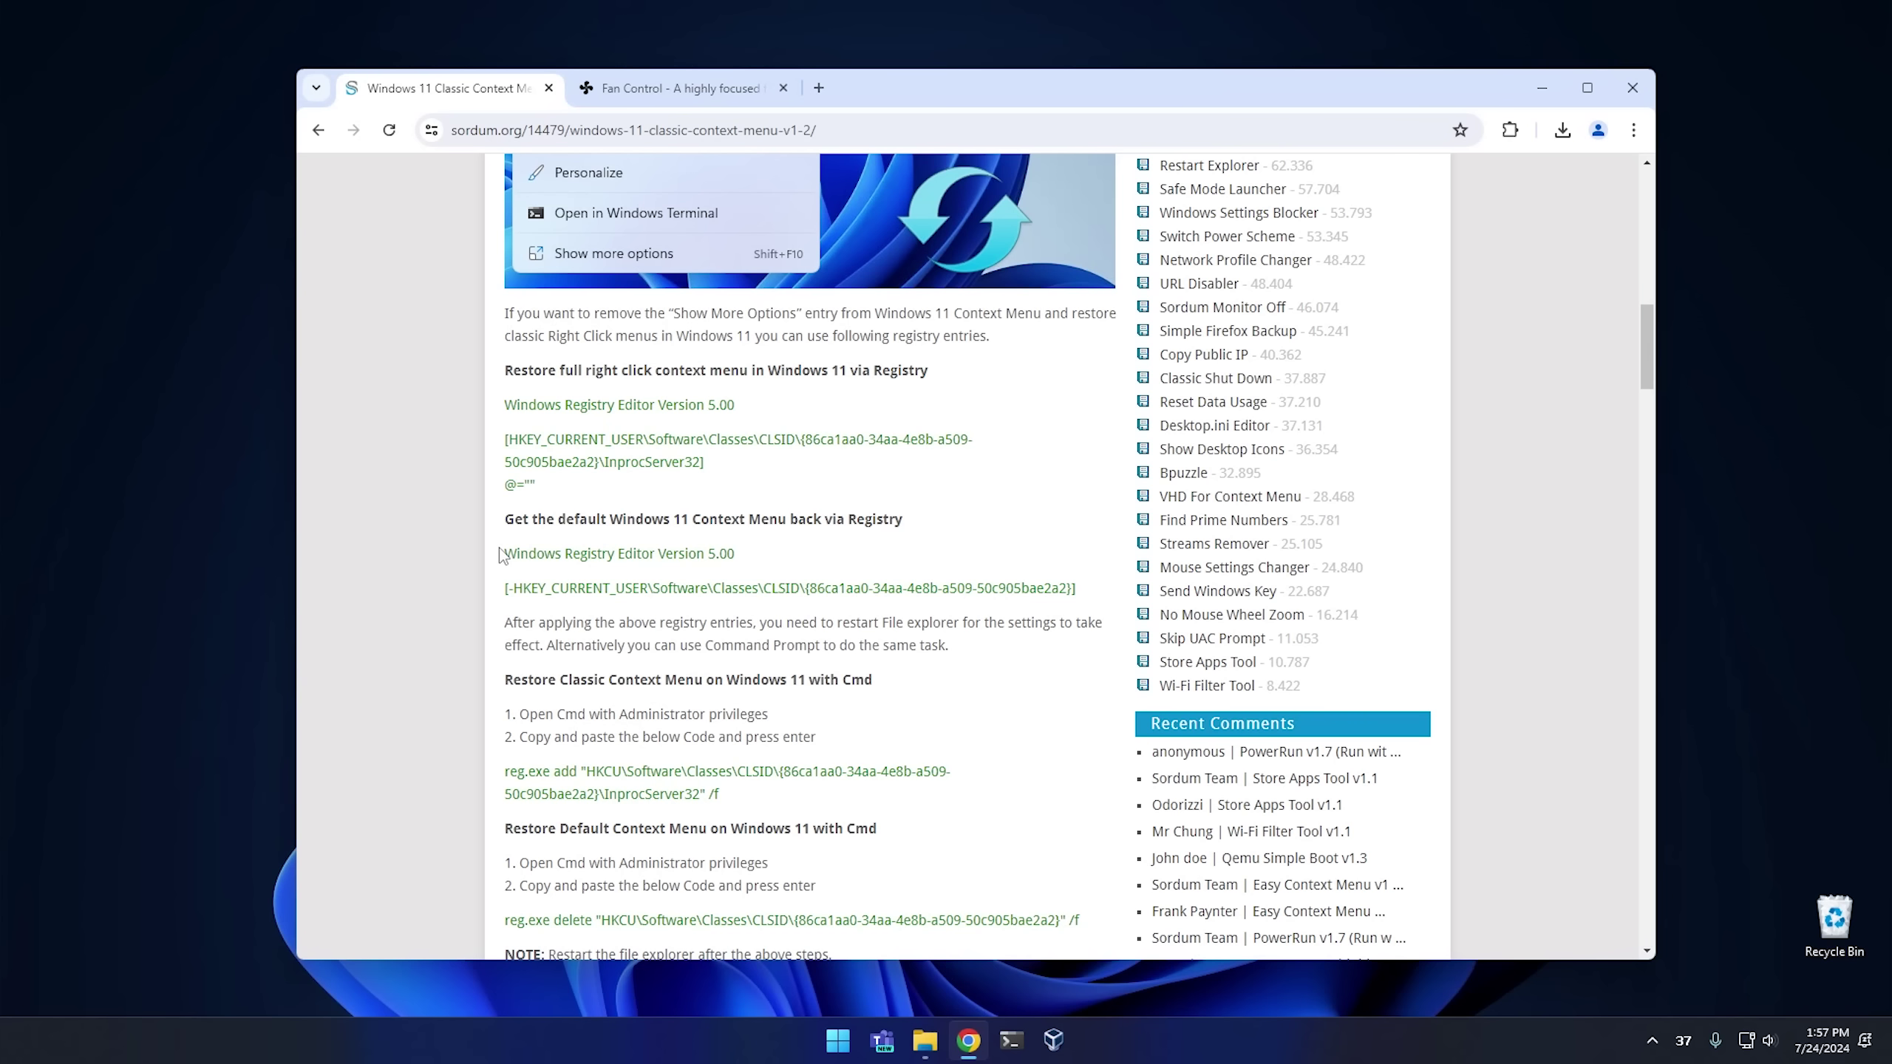
{"action": "scroll", "coordinate": [501, 555], "scroll_direction": "down", "scroll_amount": 15}
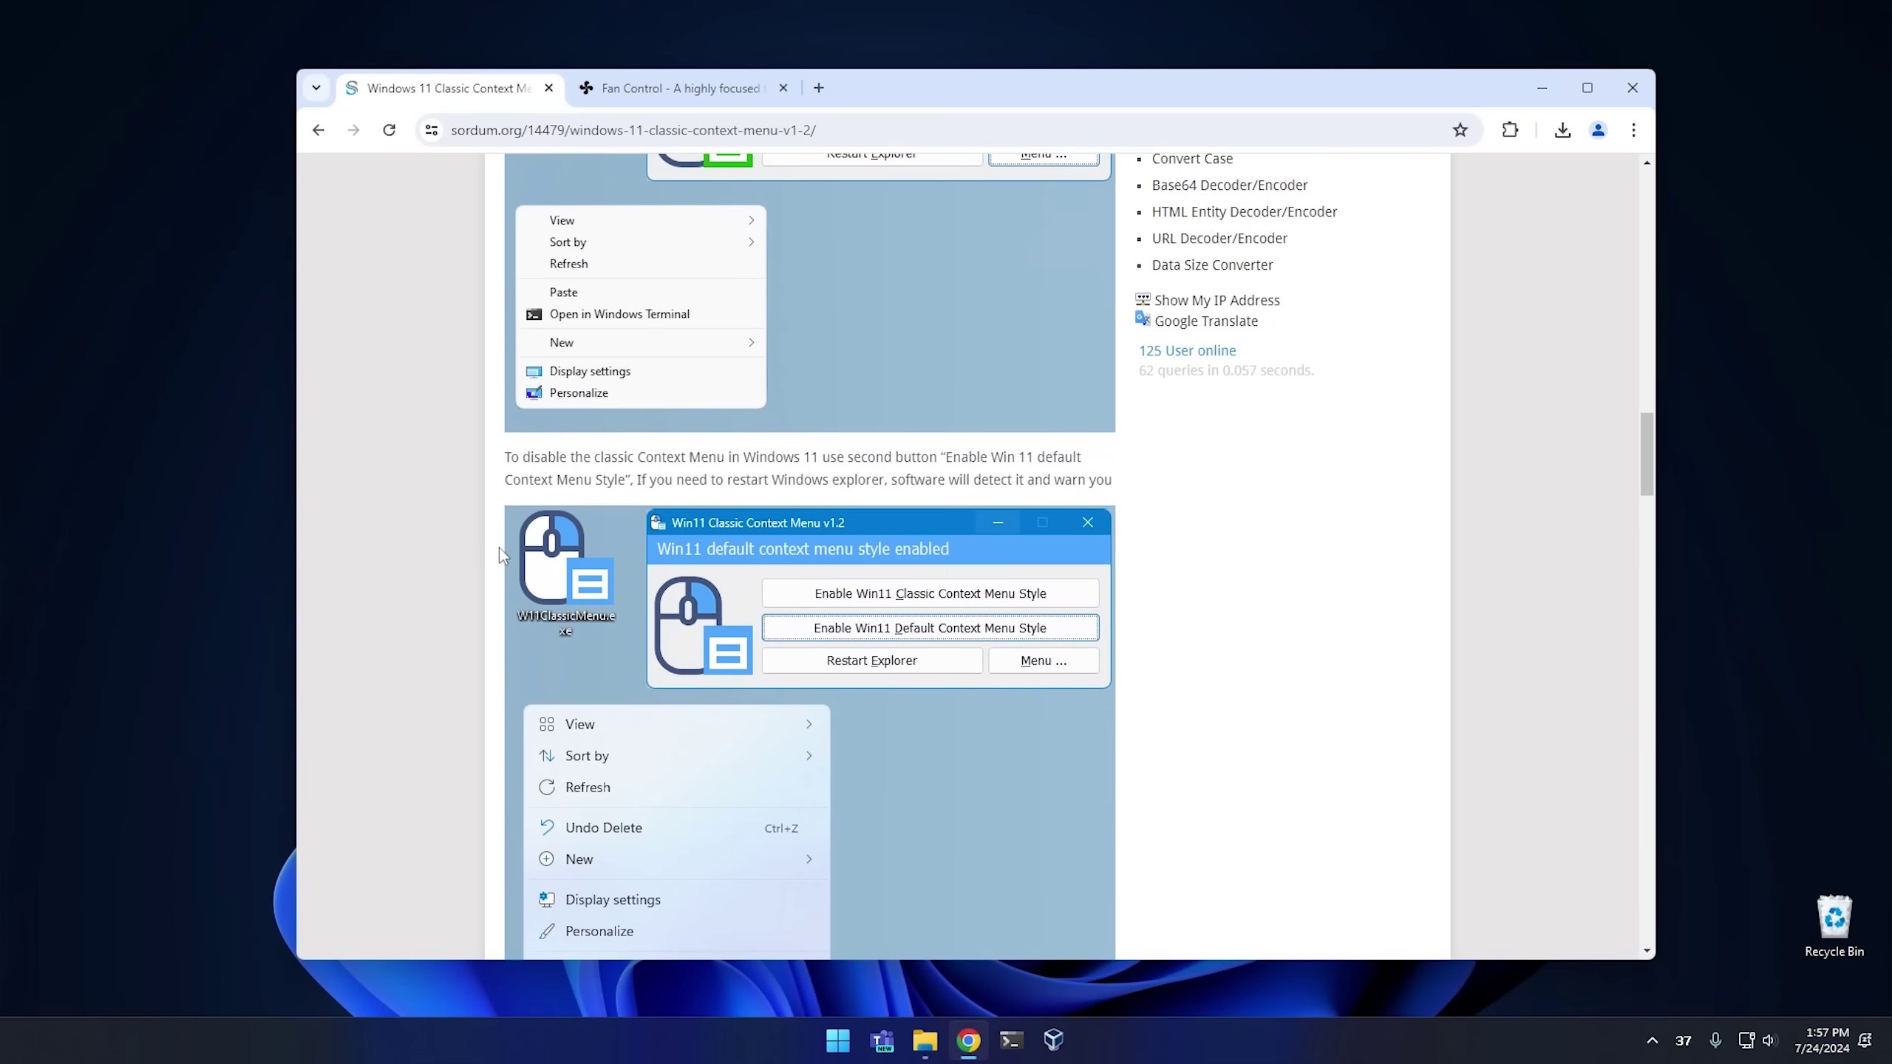
{"action": "scroll", "coordinate": [499, 547], "scroll_direction": "down", "scroll_amount": 10}
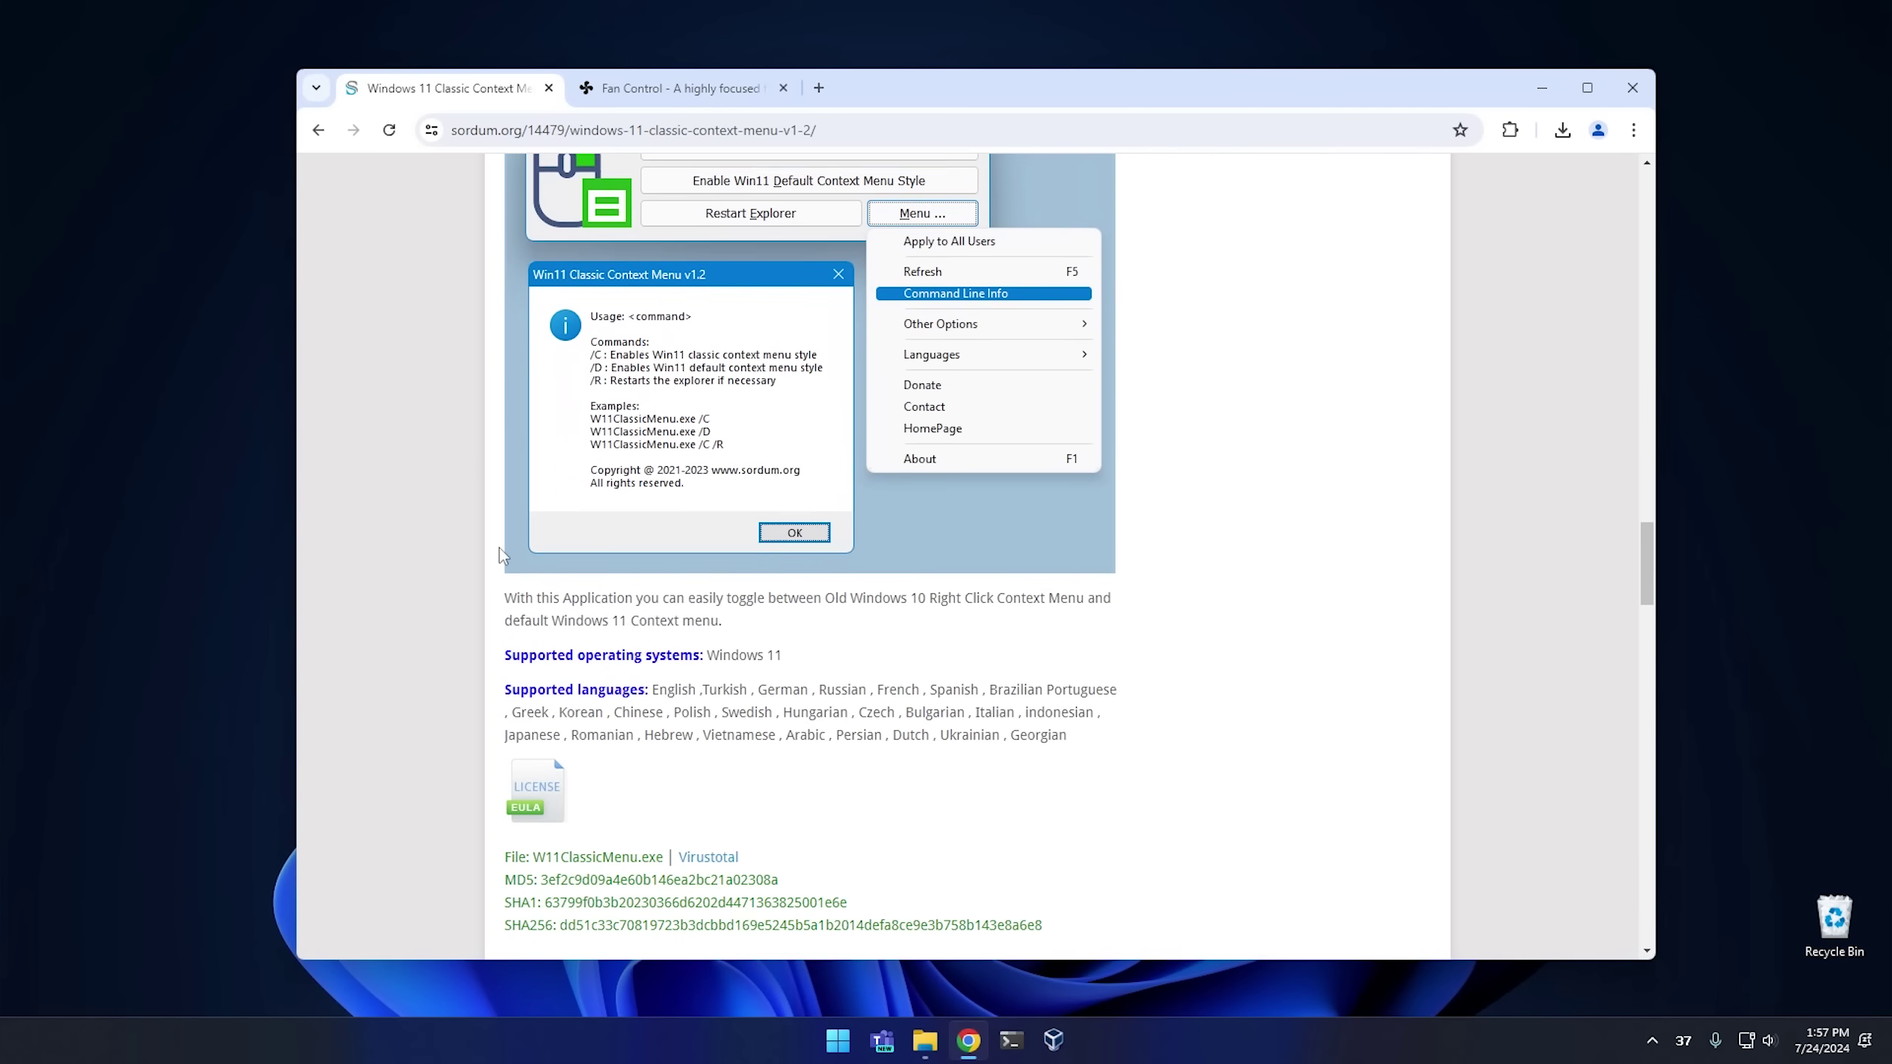
{"action": "scroll", "coordinate": [500, 547], "scroll_direction": "down", "scroll_amount": 1}
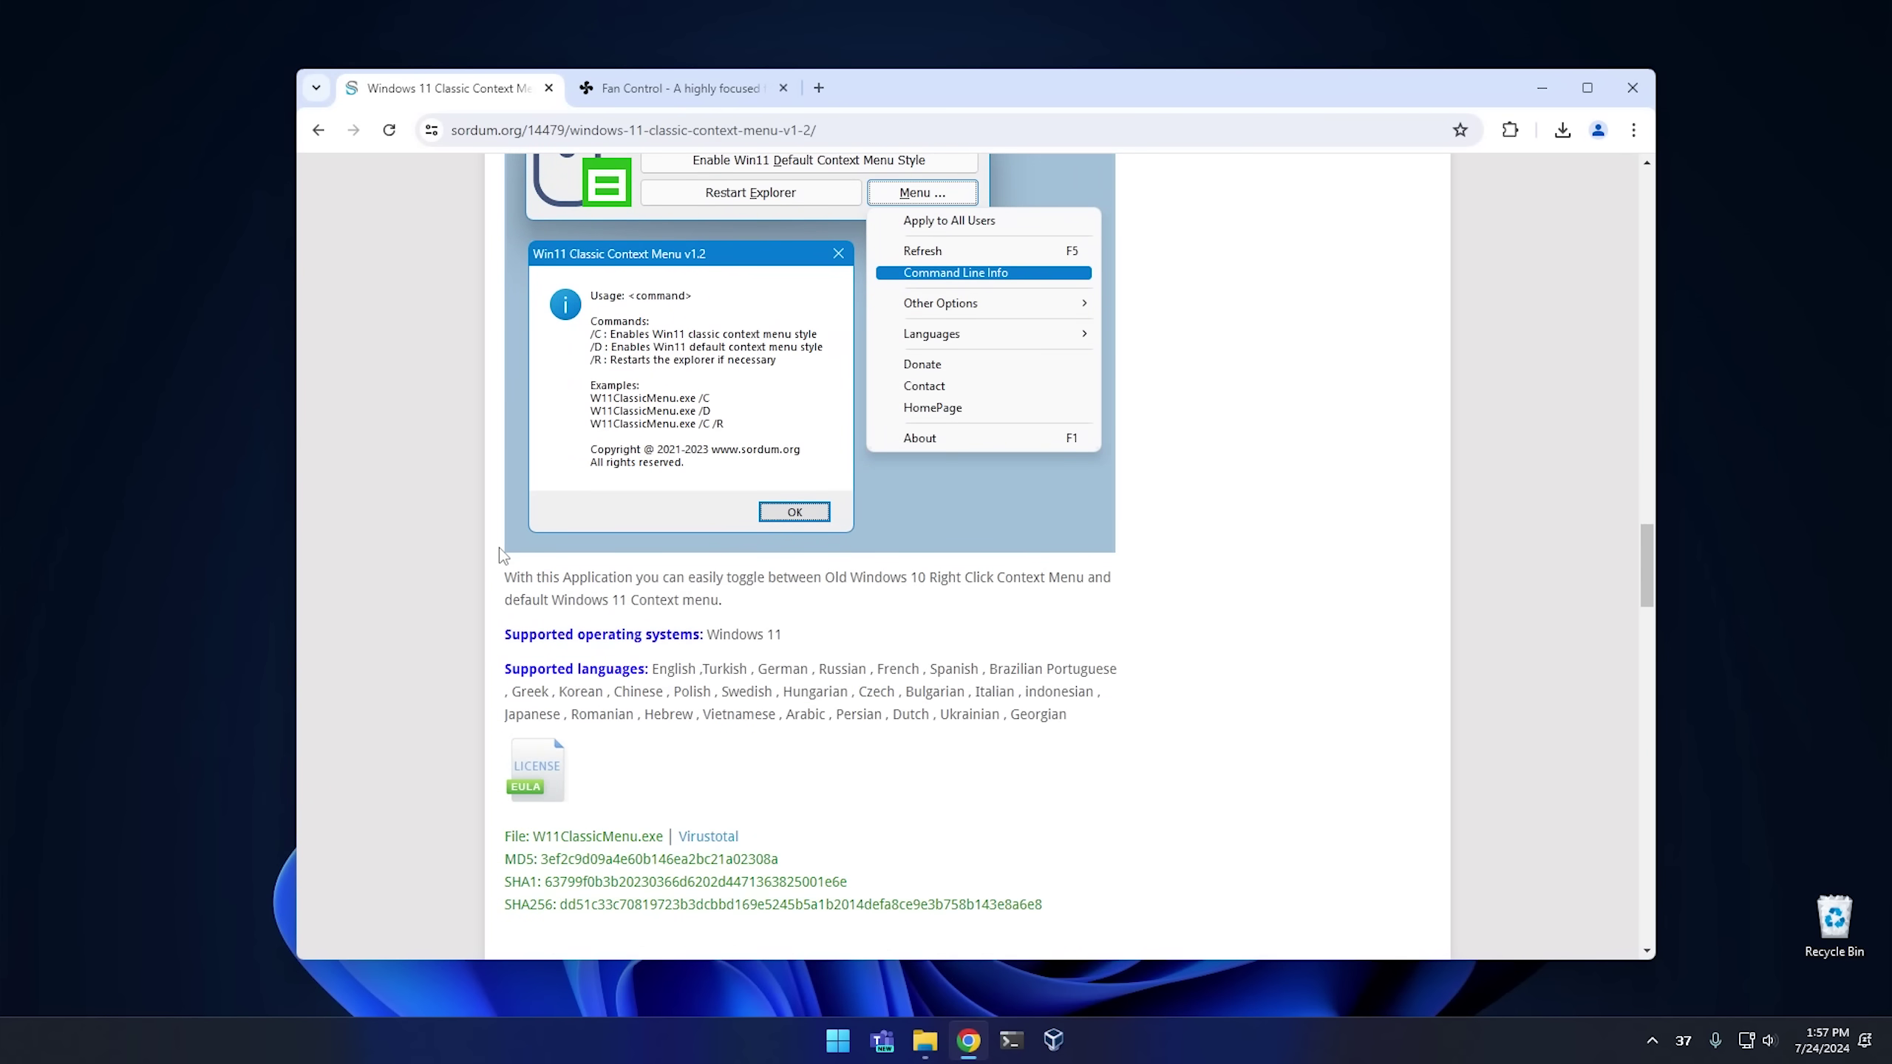
{"action": "scroll", "coordinate": [492, 555], "scroll_direction": "down", "scroll_amount": 4}
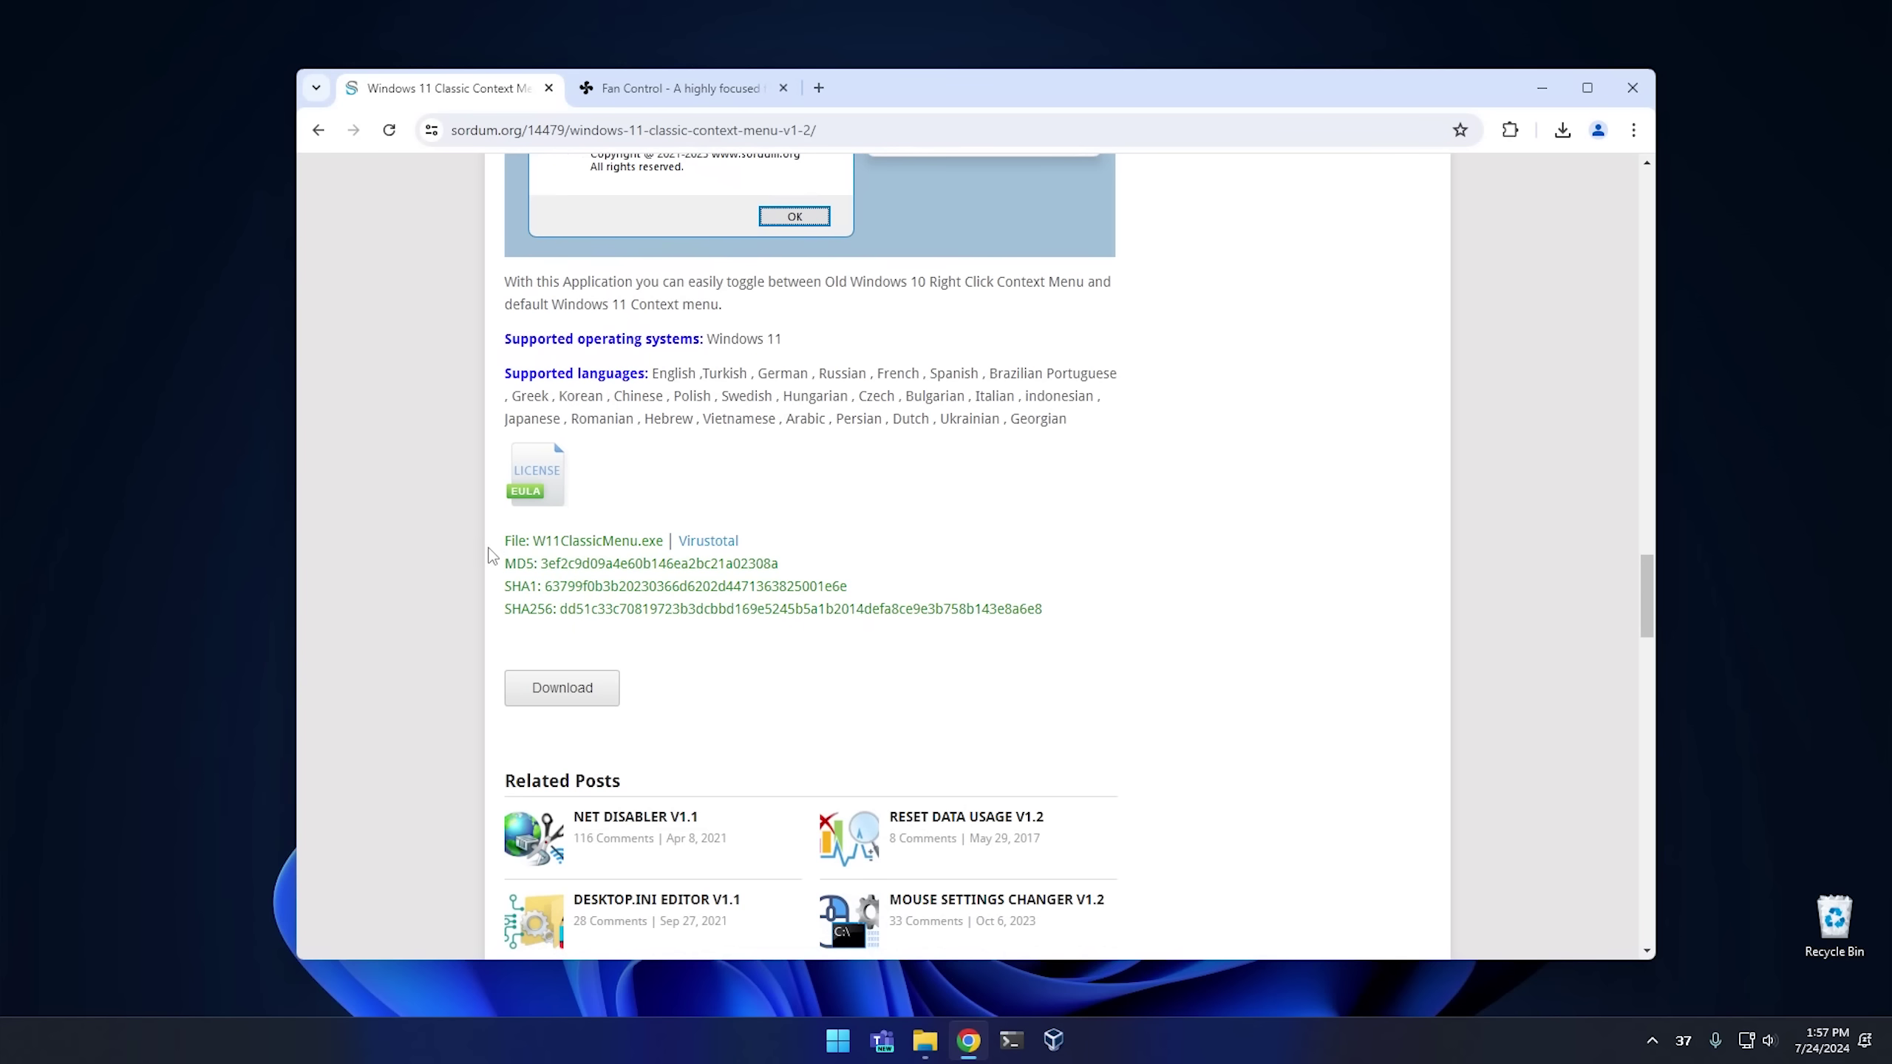
{"action": "left_click", "coordinate": [581, 694]}
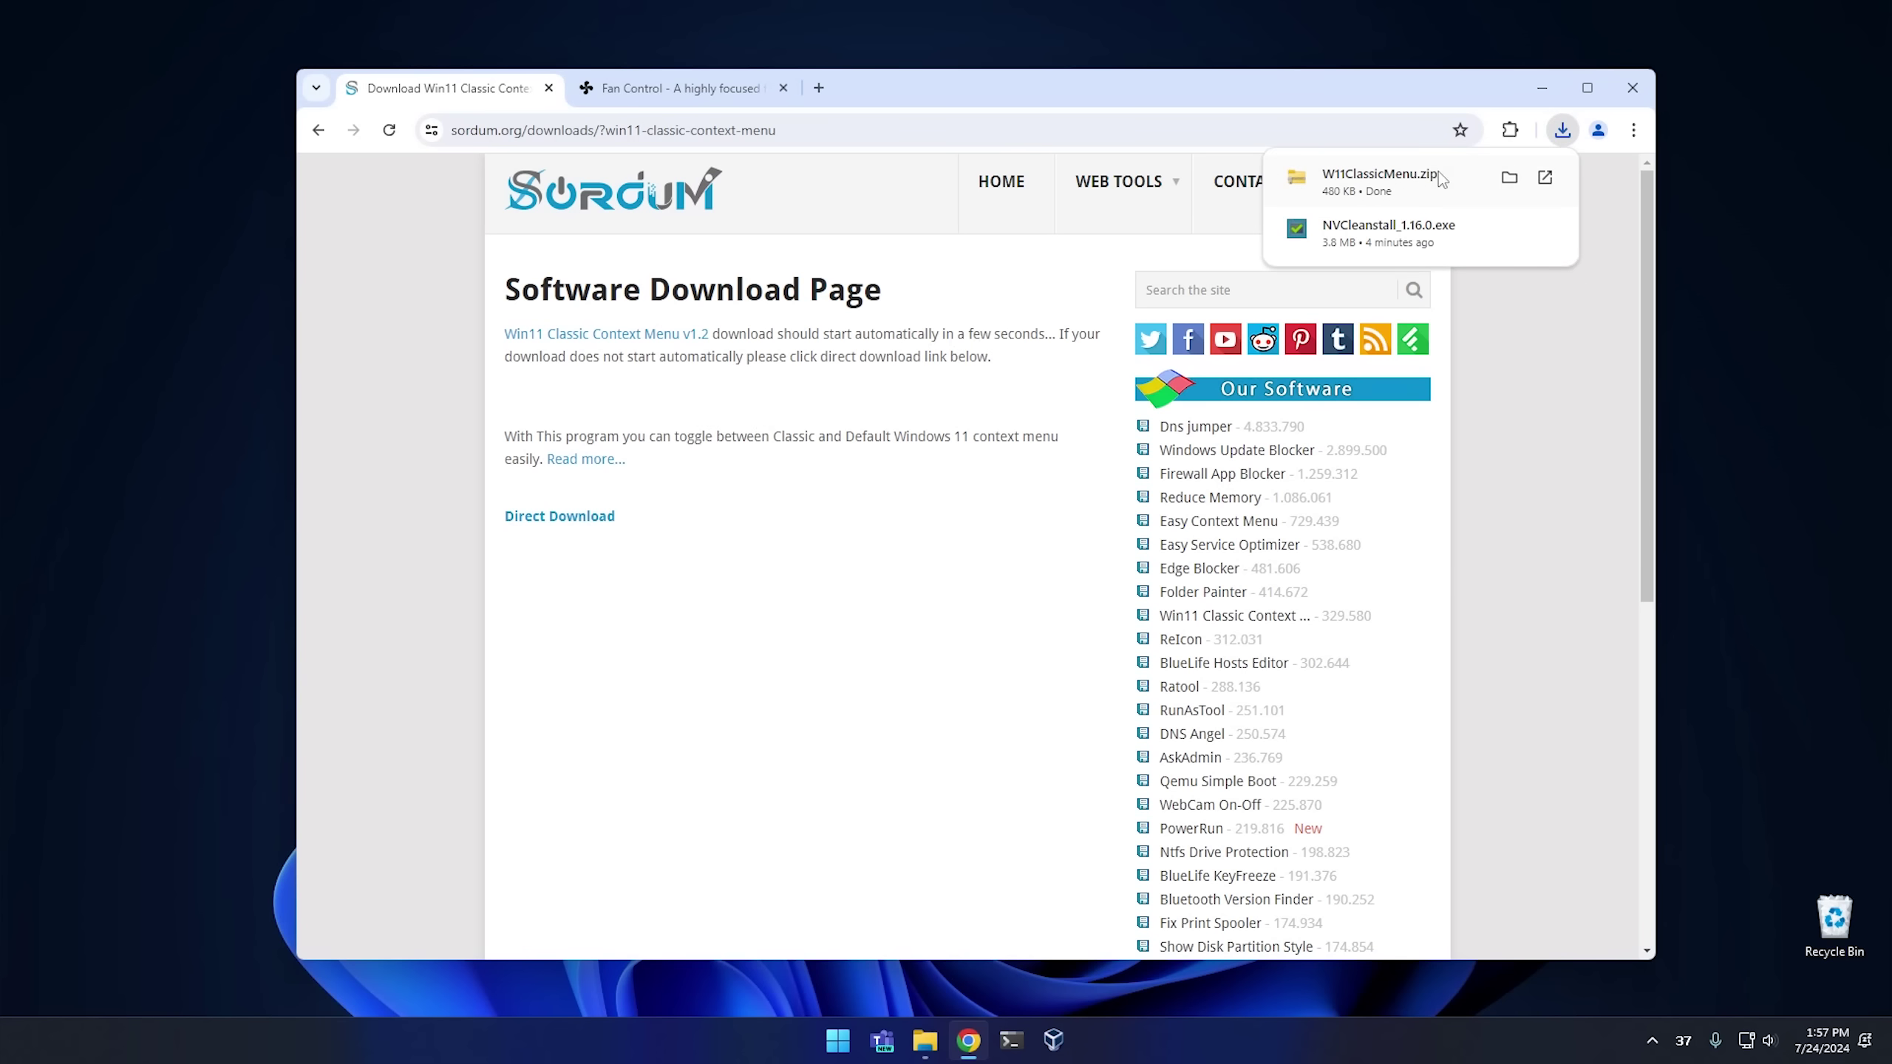
Show the downloaded W11ClassicMenu.zip in its folder, minimize the browser, and extract the archive to the suggested W11ClassicMenu folder
{"action": "left_click", "coordinate": [1509, 178]}
{"action": "left_click", "coordinate": [1548, 98]}
{"action": "left_click", "coordinate": [1552, 83]}
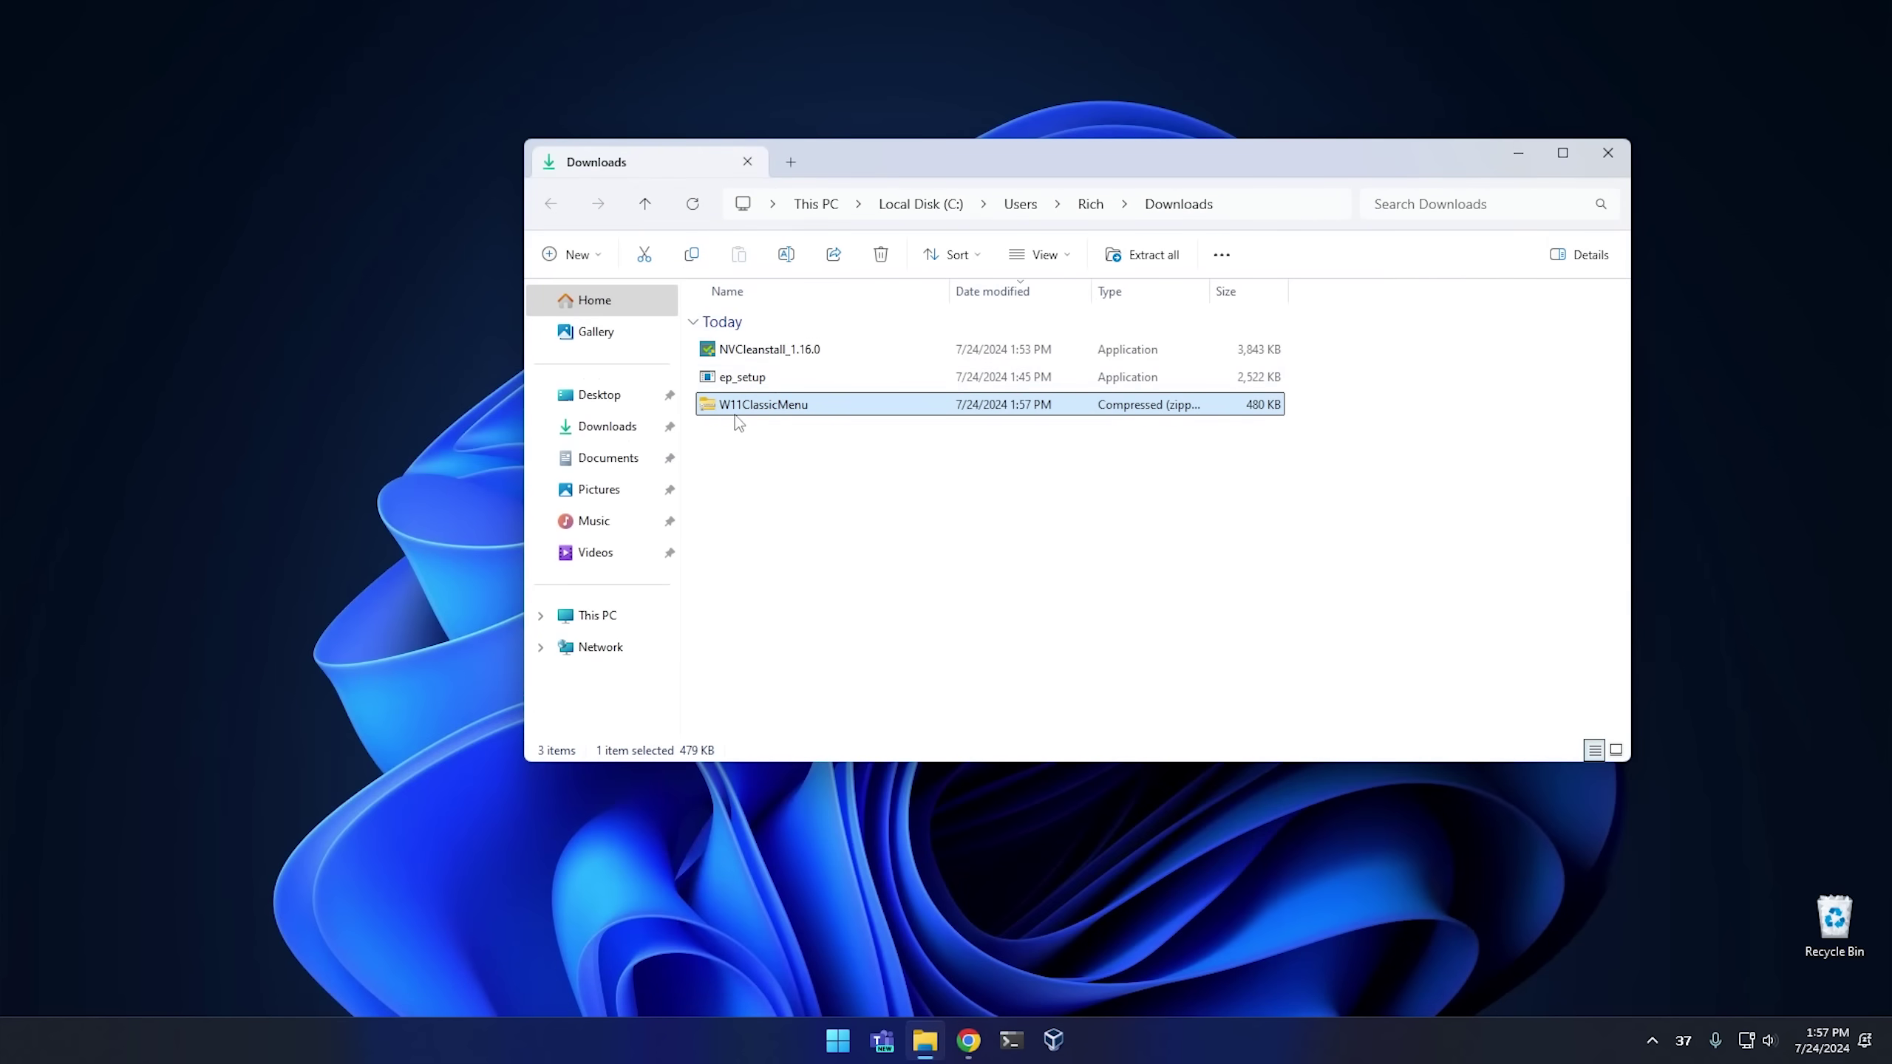
{"action": "left_click_drag", "start_coordinate": [739, 423], "coordinate": [850, 538]}
{"action": "left_click", "coordinate": [900, 548]}
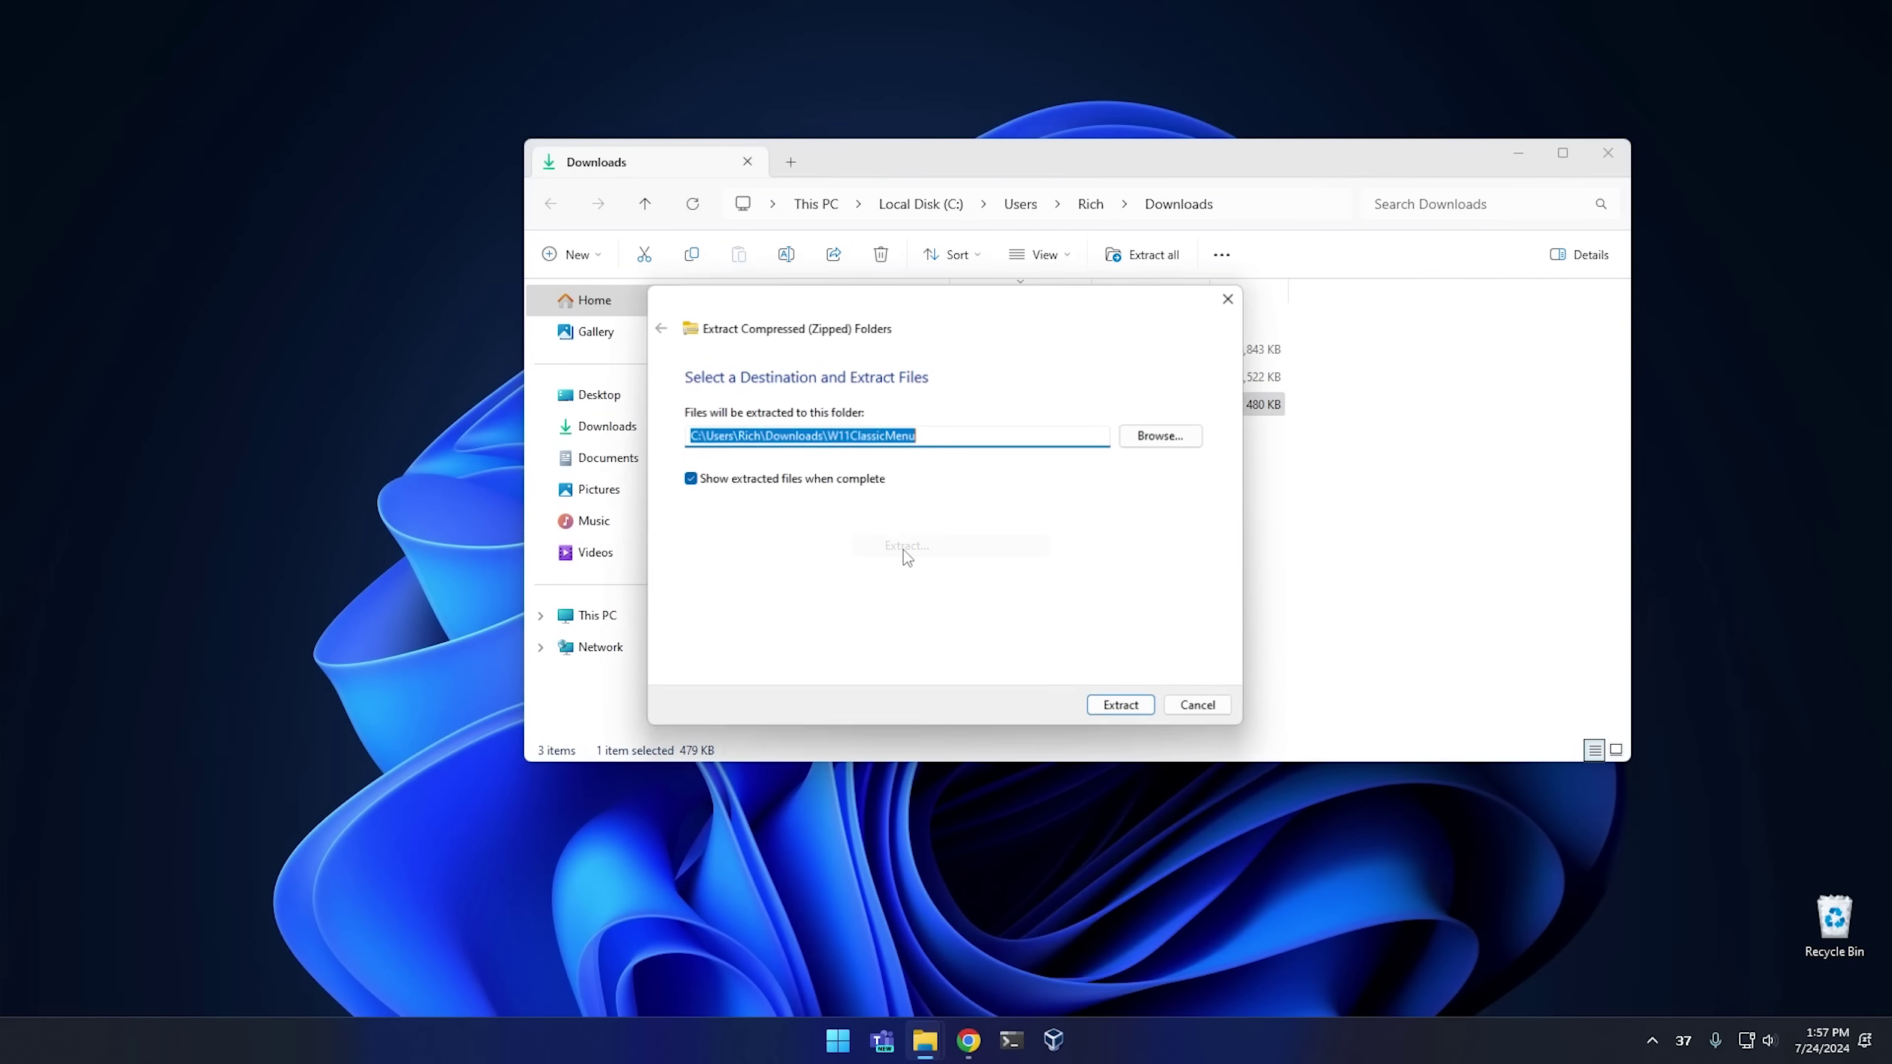
{"action": "left_click", "coordinate": [1145, 709]}
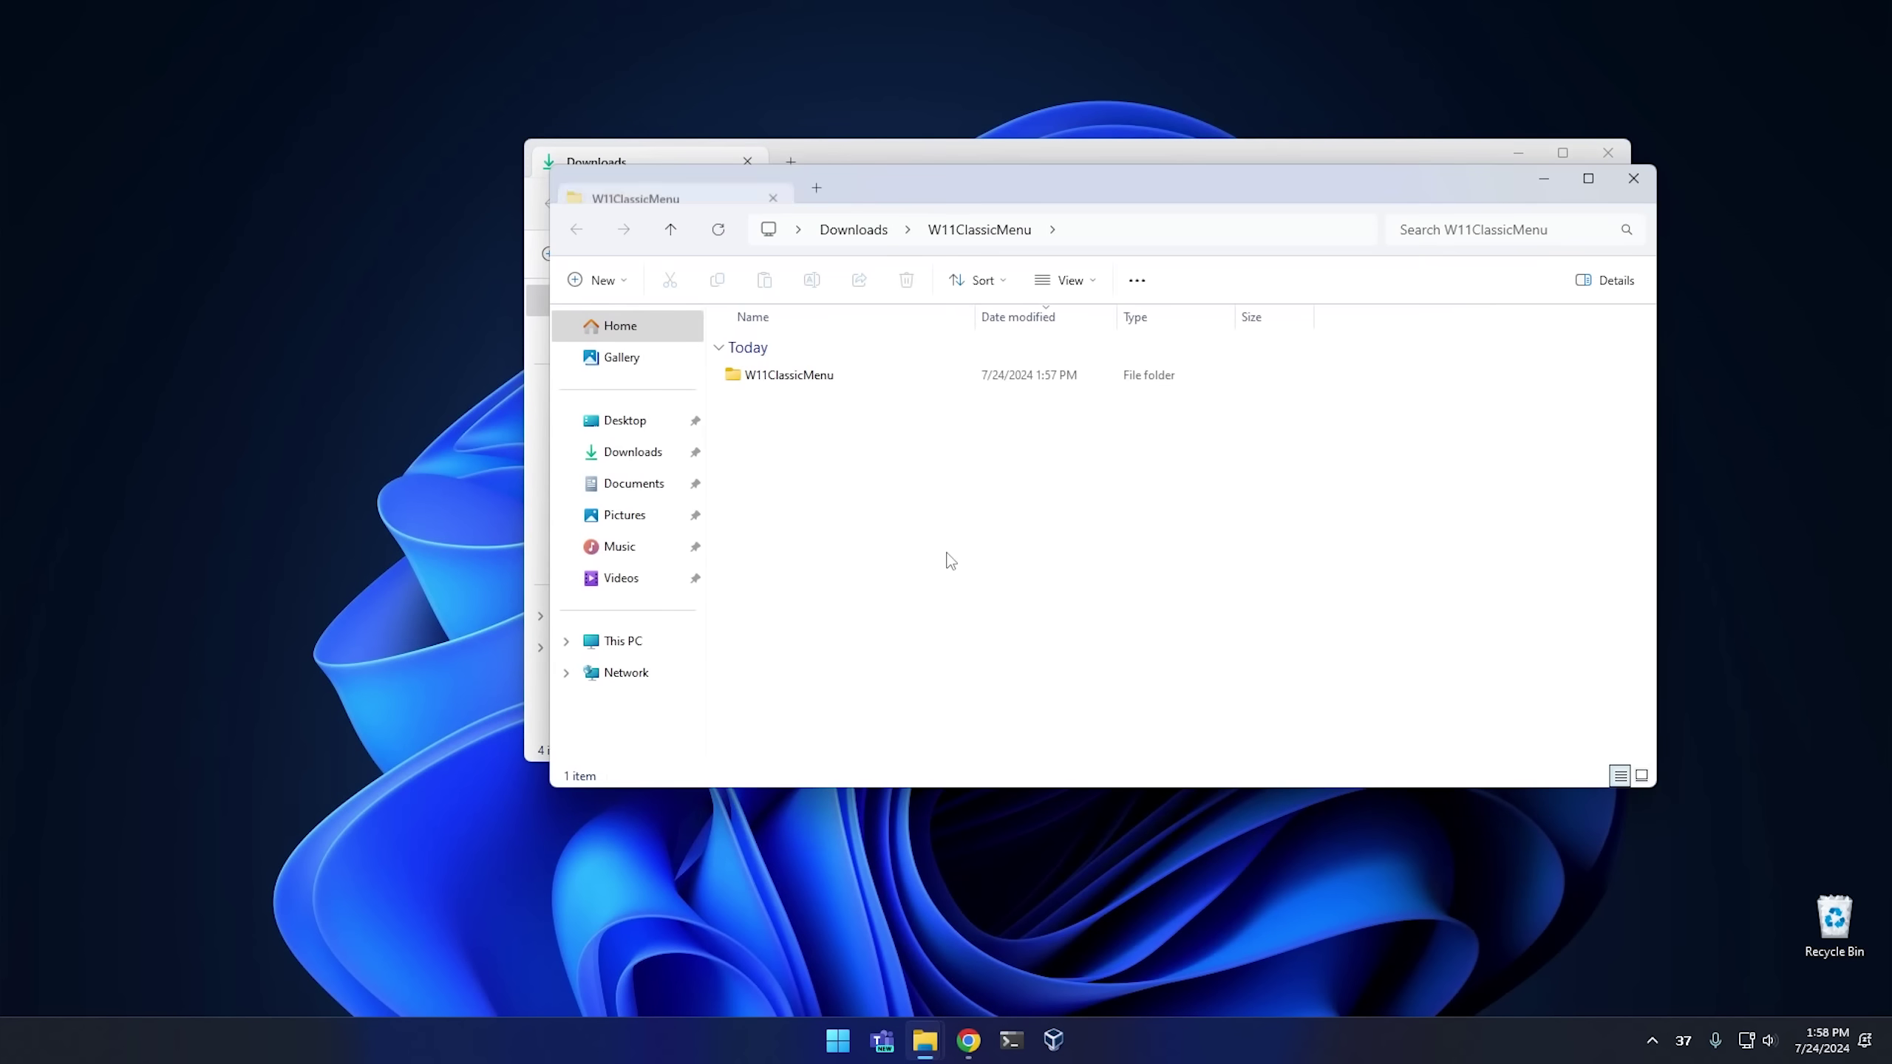
Launch the W11ClassicMenu application from the extracted folder and clear the folder windows off the desktop
{"action": "double_click", "coordinate": [805, 377]}
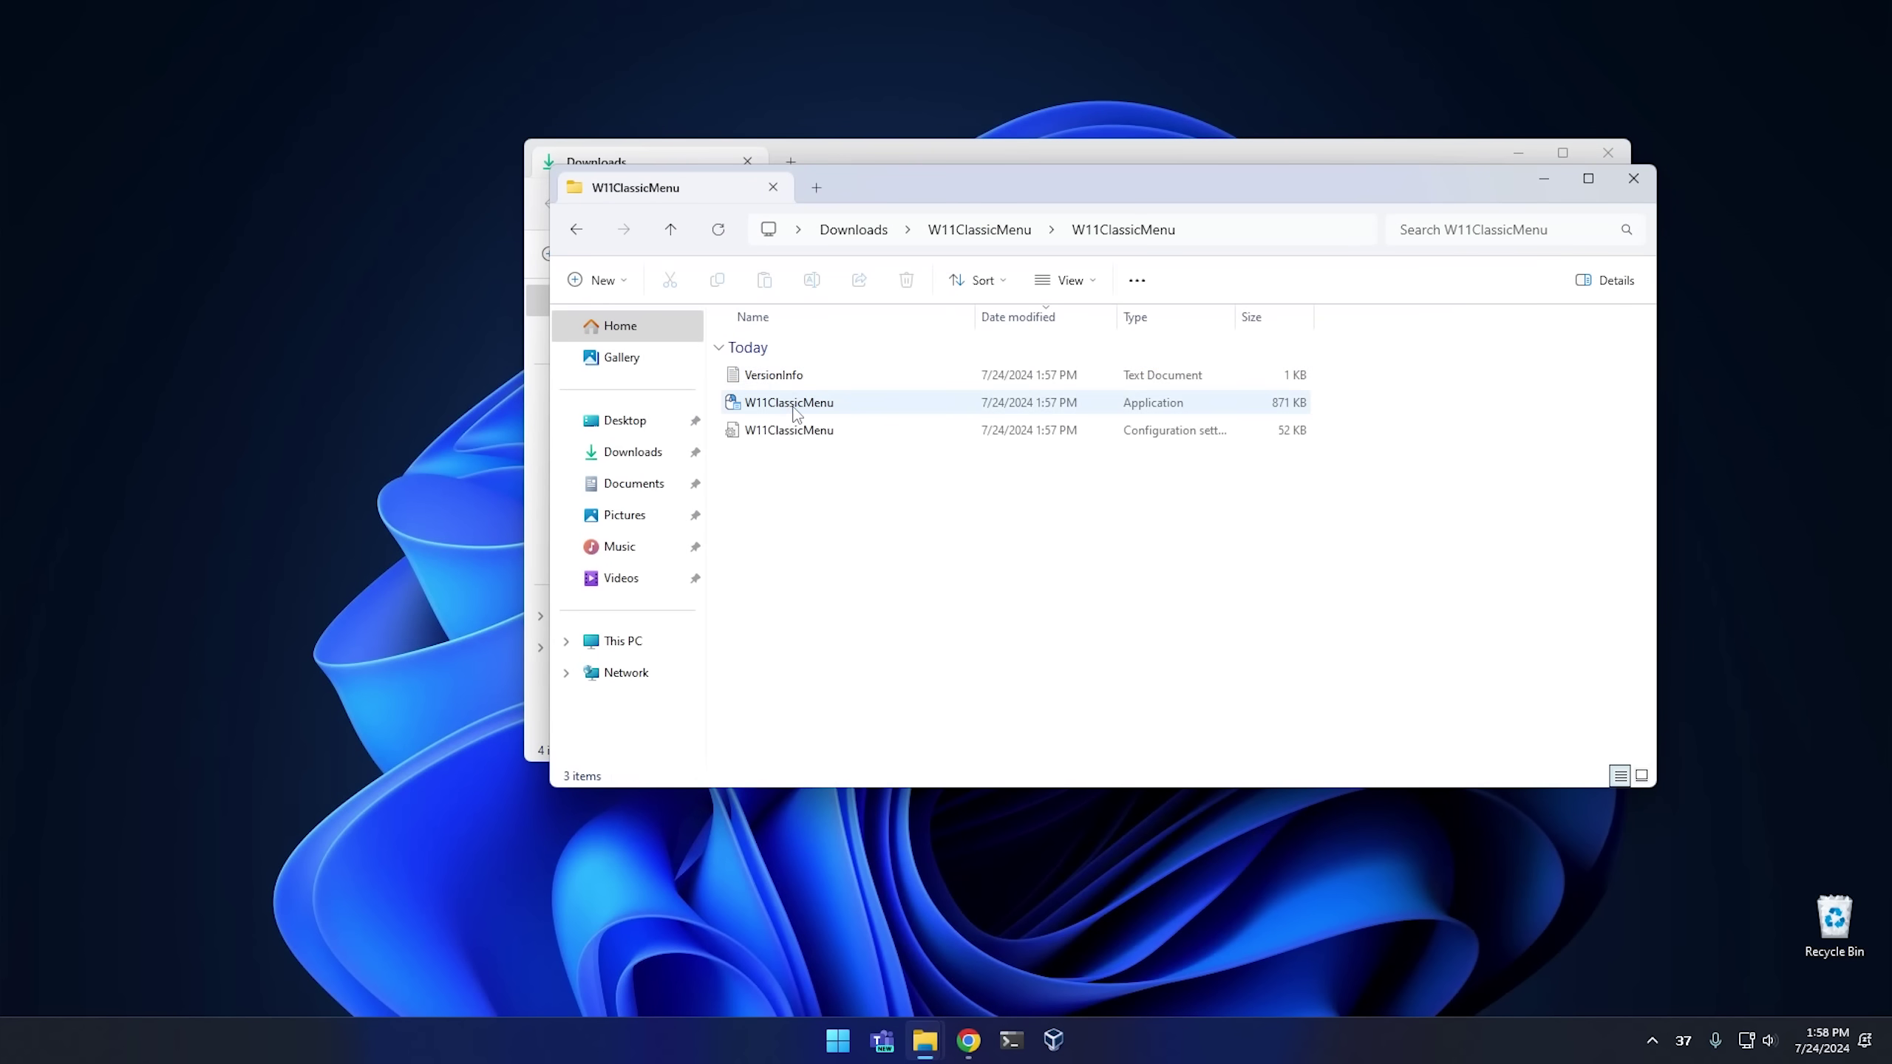
{"action": "double_click", "coordinate": [795, 412]}
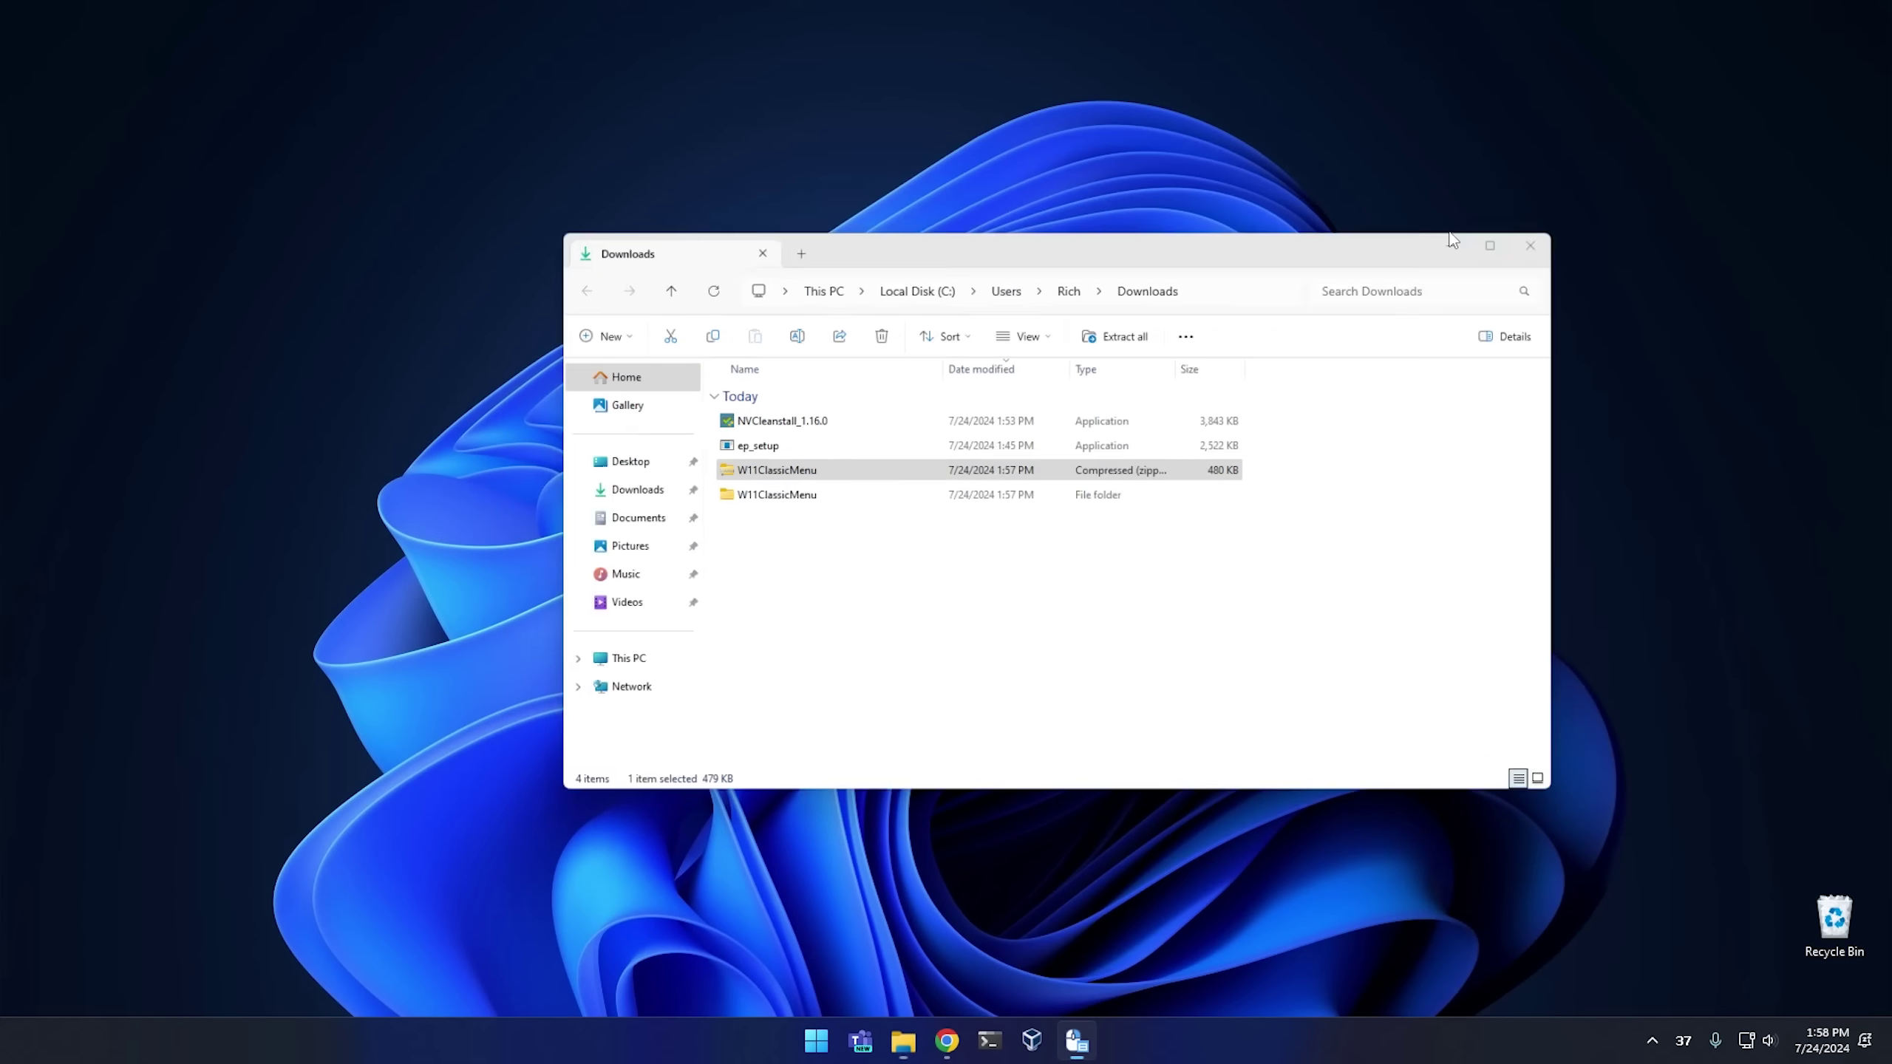
{"action": "left_click", "coordinate": [1450, 240]}
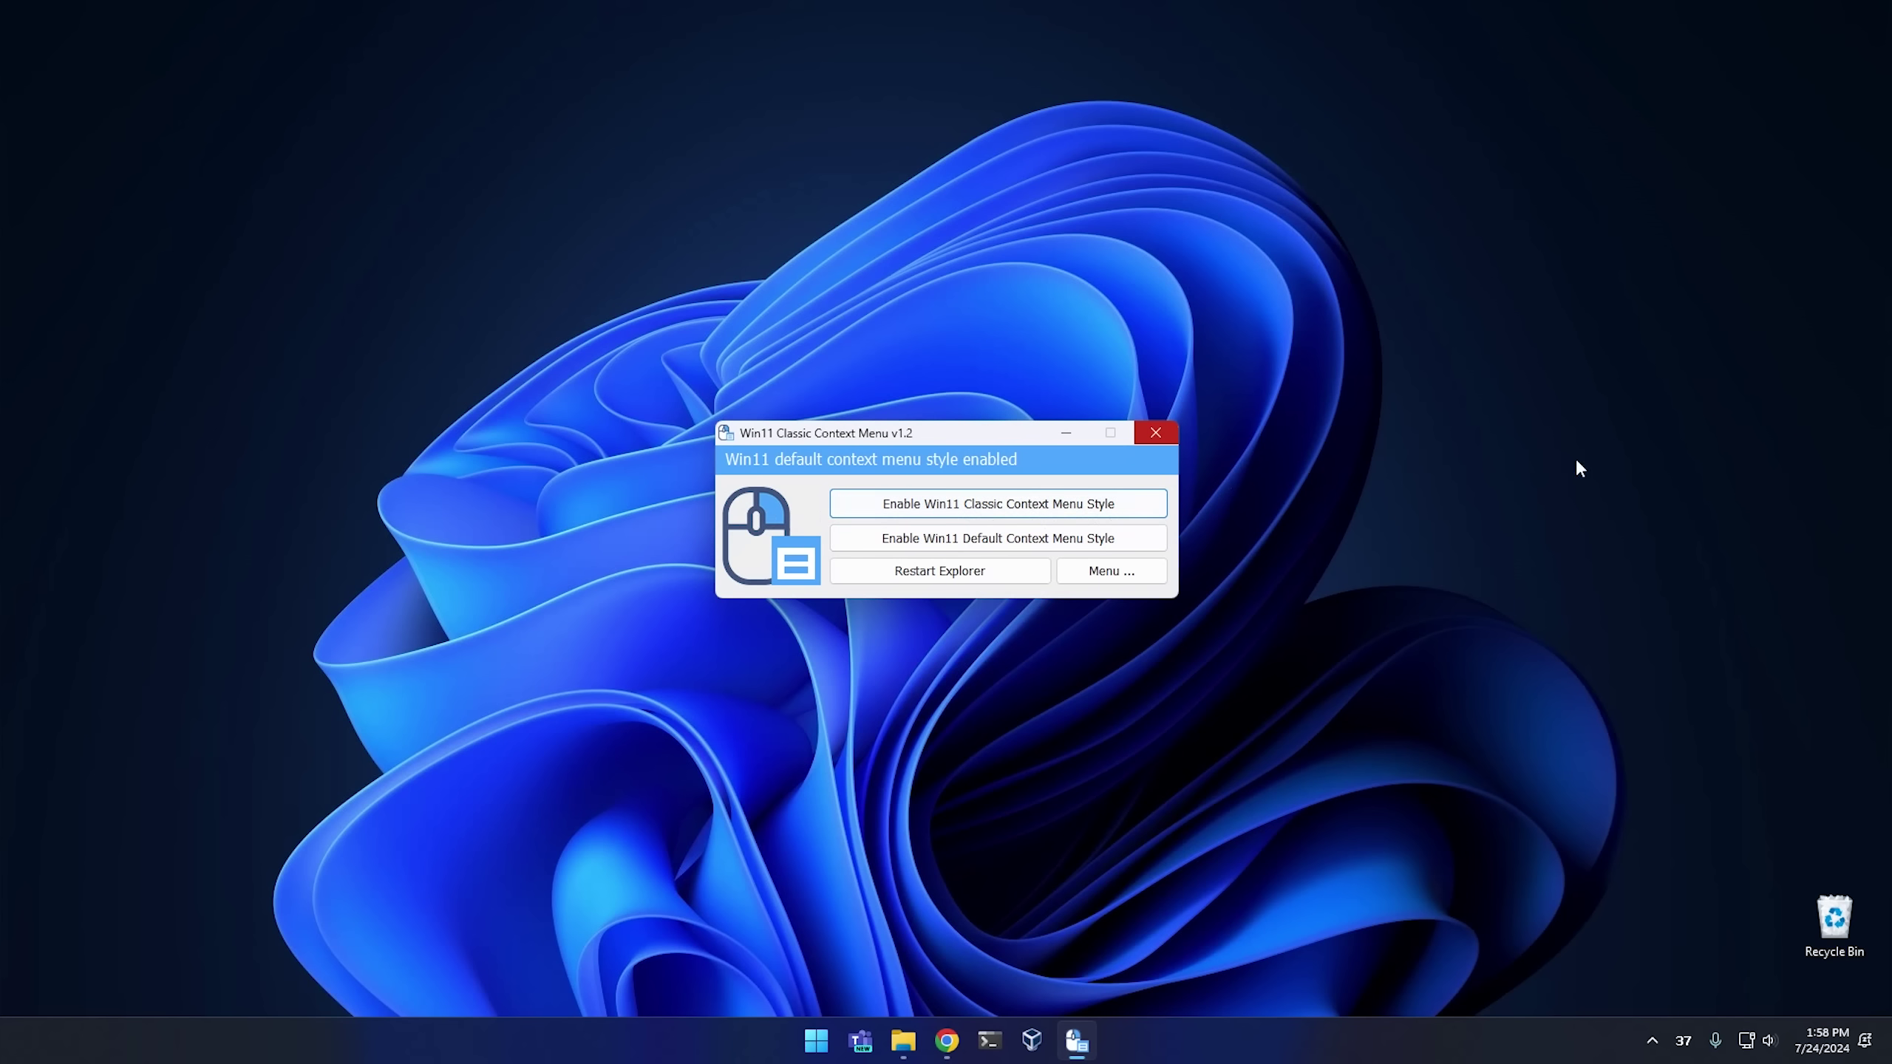
Check the desktop's context menu, enable the Win11 classic context menu style with an Explorer restart, and check the menu again
{"action": "right_click", "coordinate": [1510, 394]}
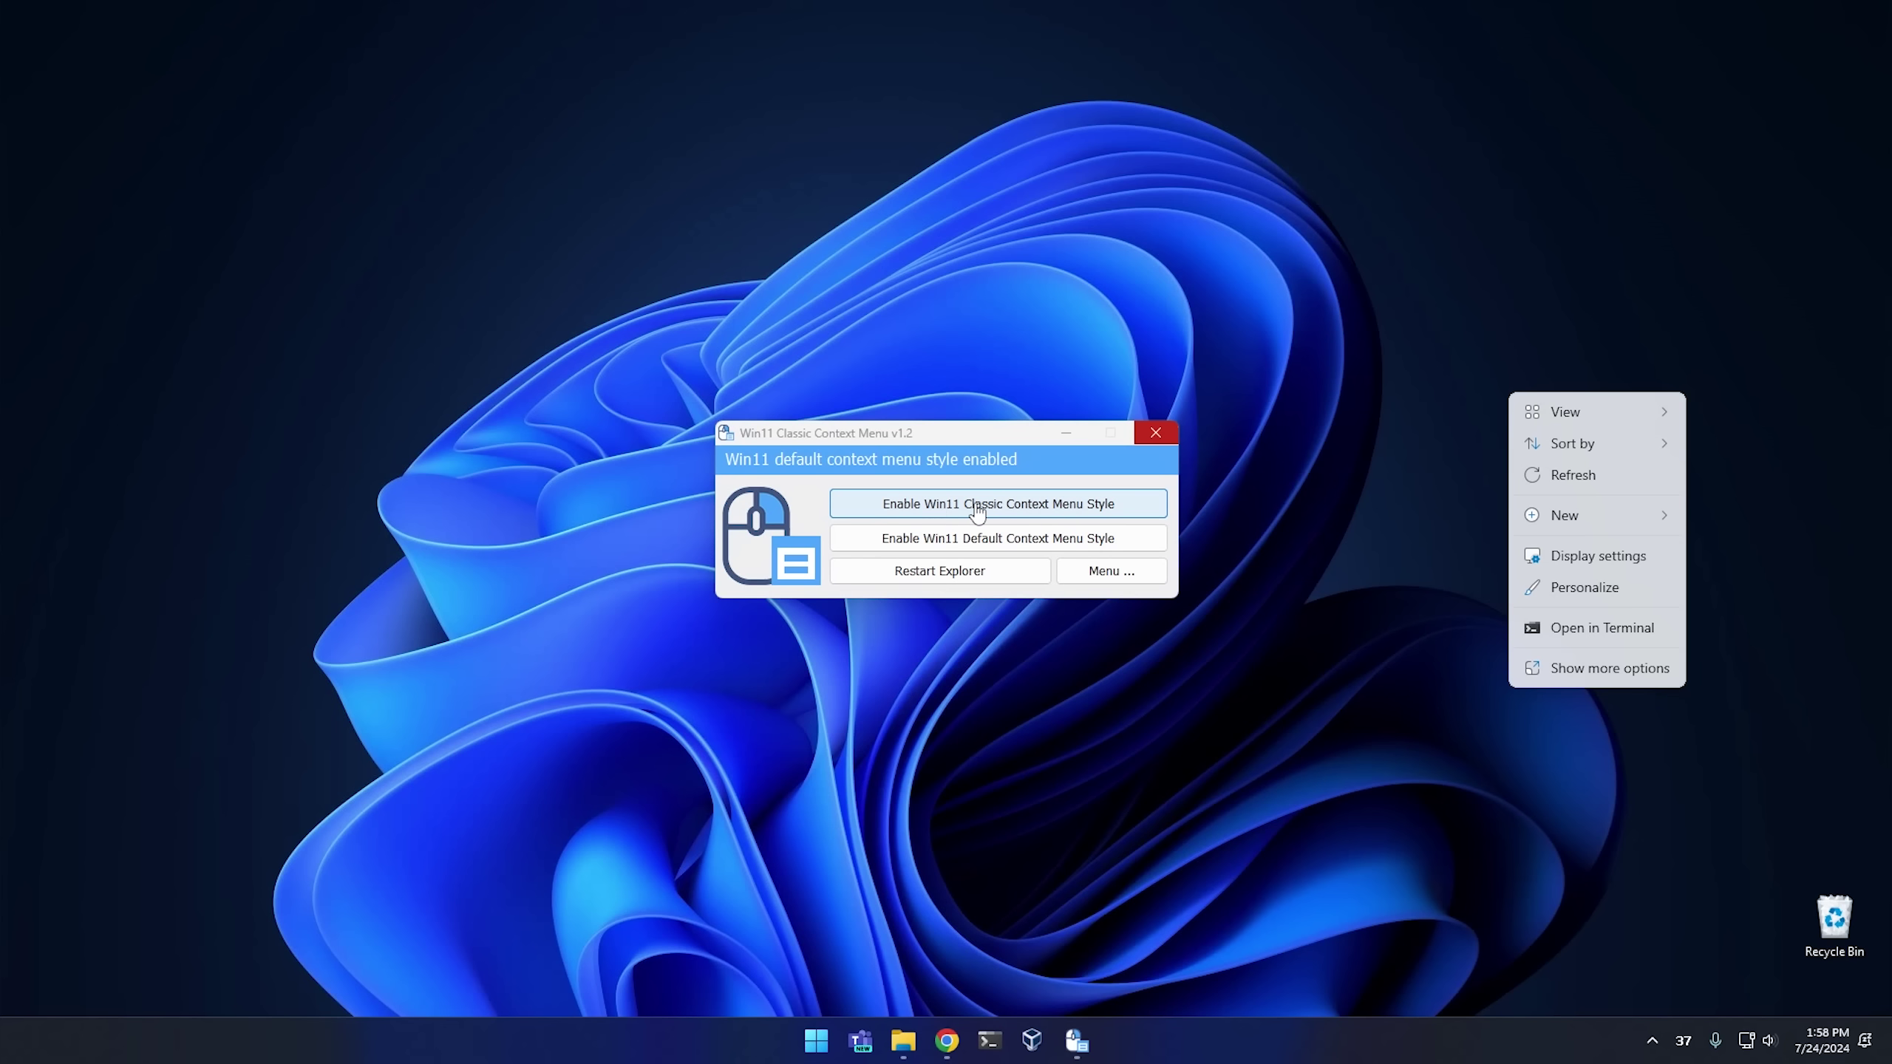
{"action": "left_click", "coordinate": [1015, 513]}
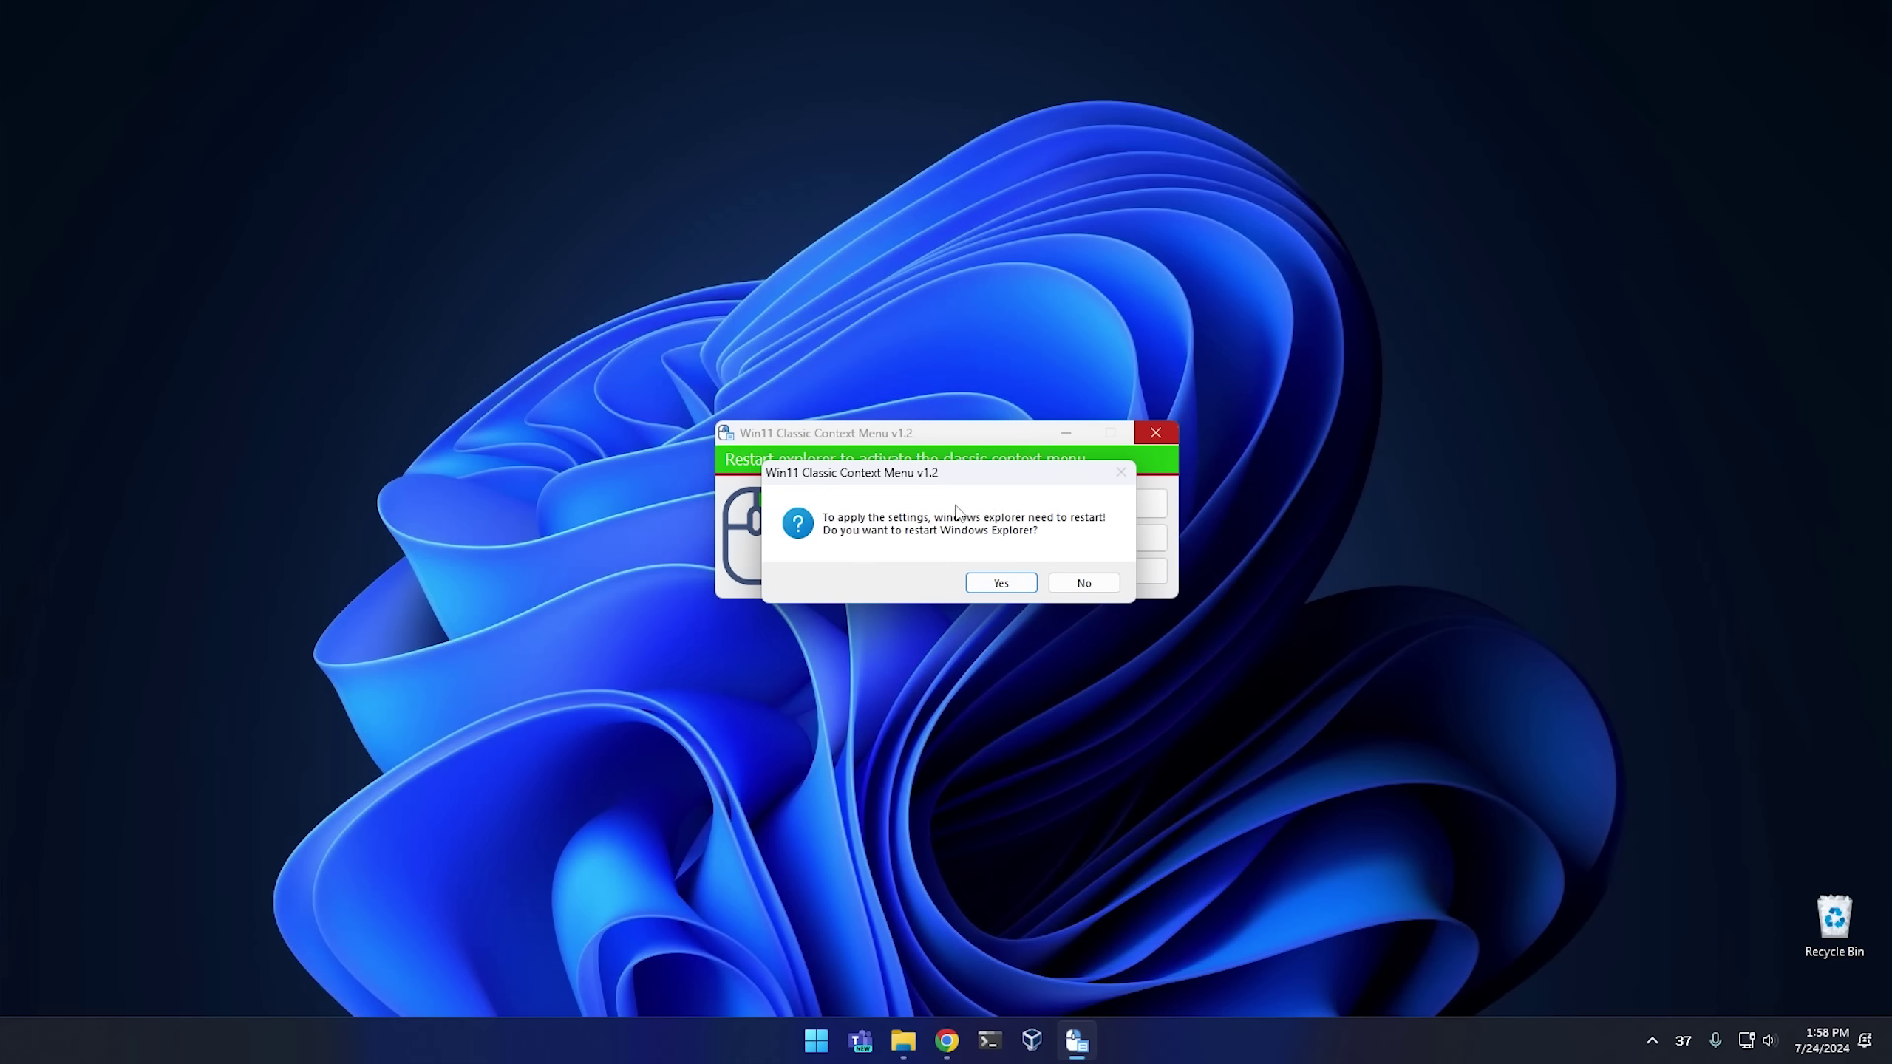
{"action": "left_click", "coordinate": [1002, 586]}
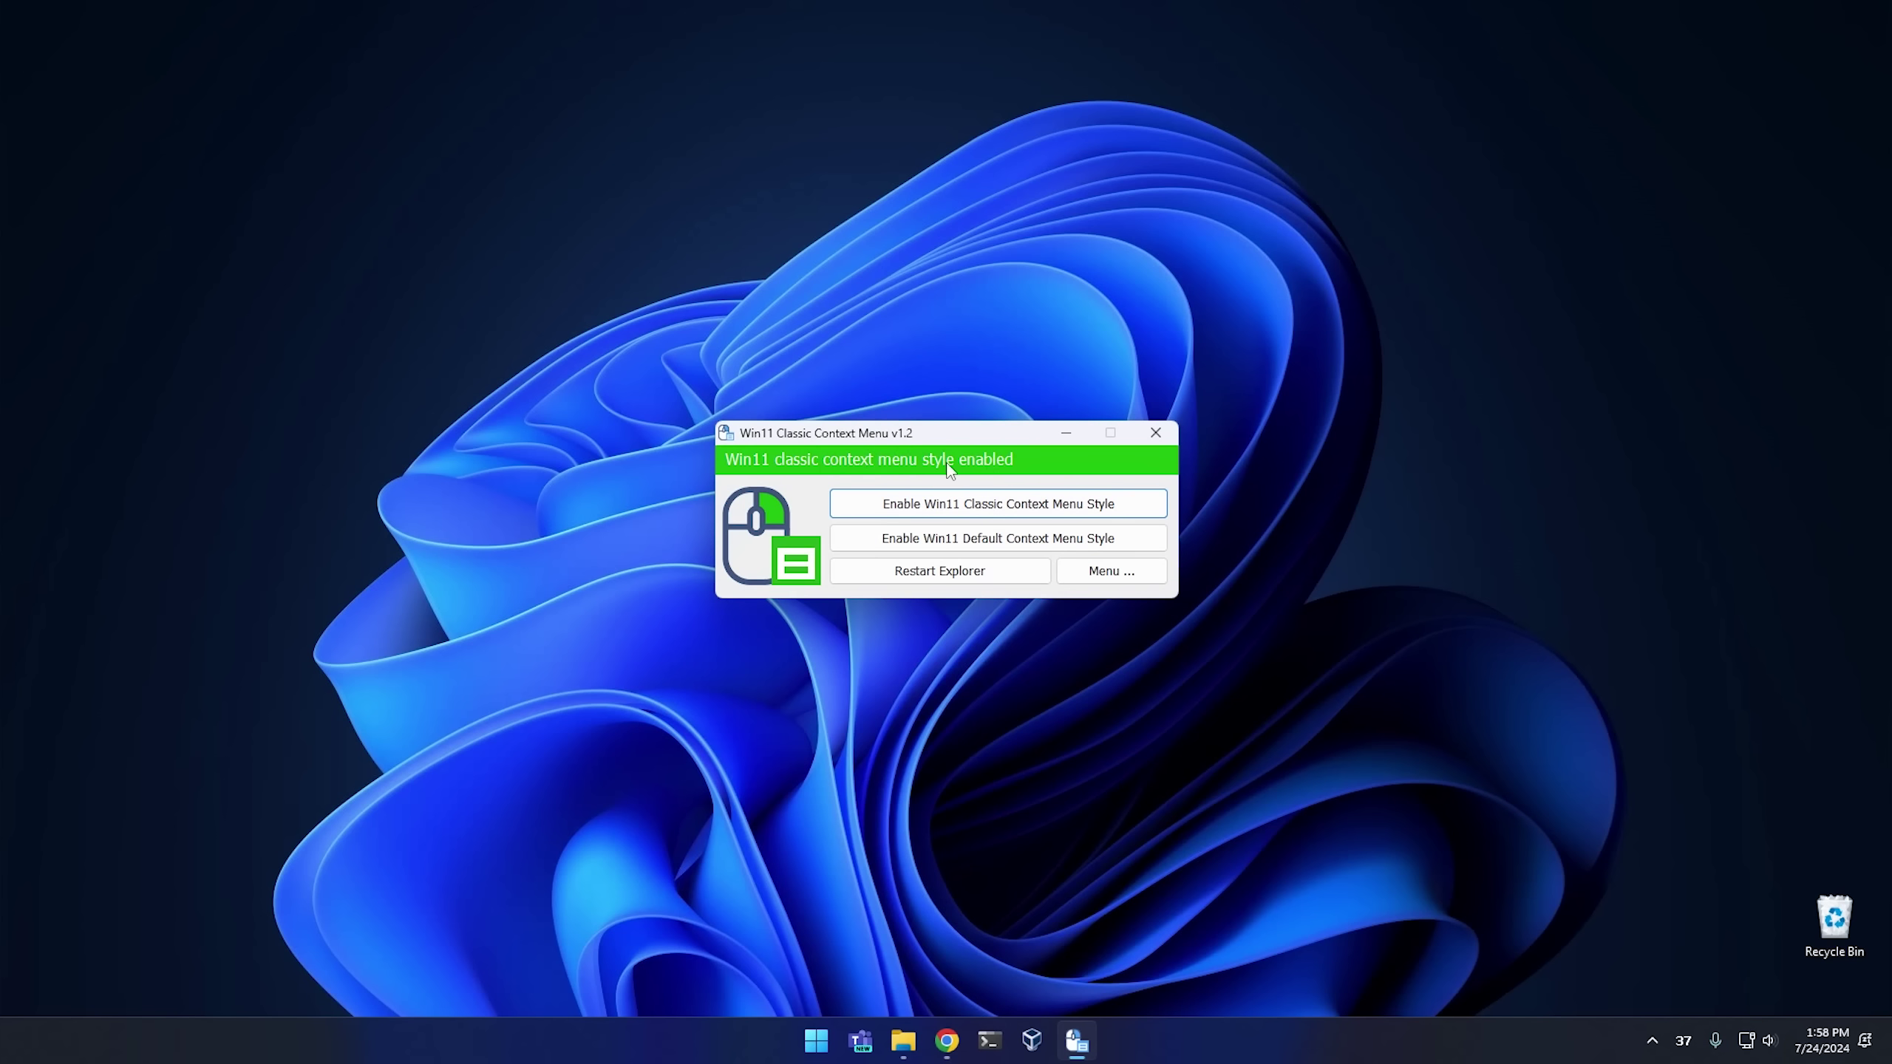
{"action": "right_click", "coordinate": [1433, 429]}
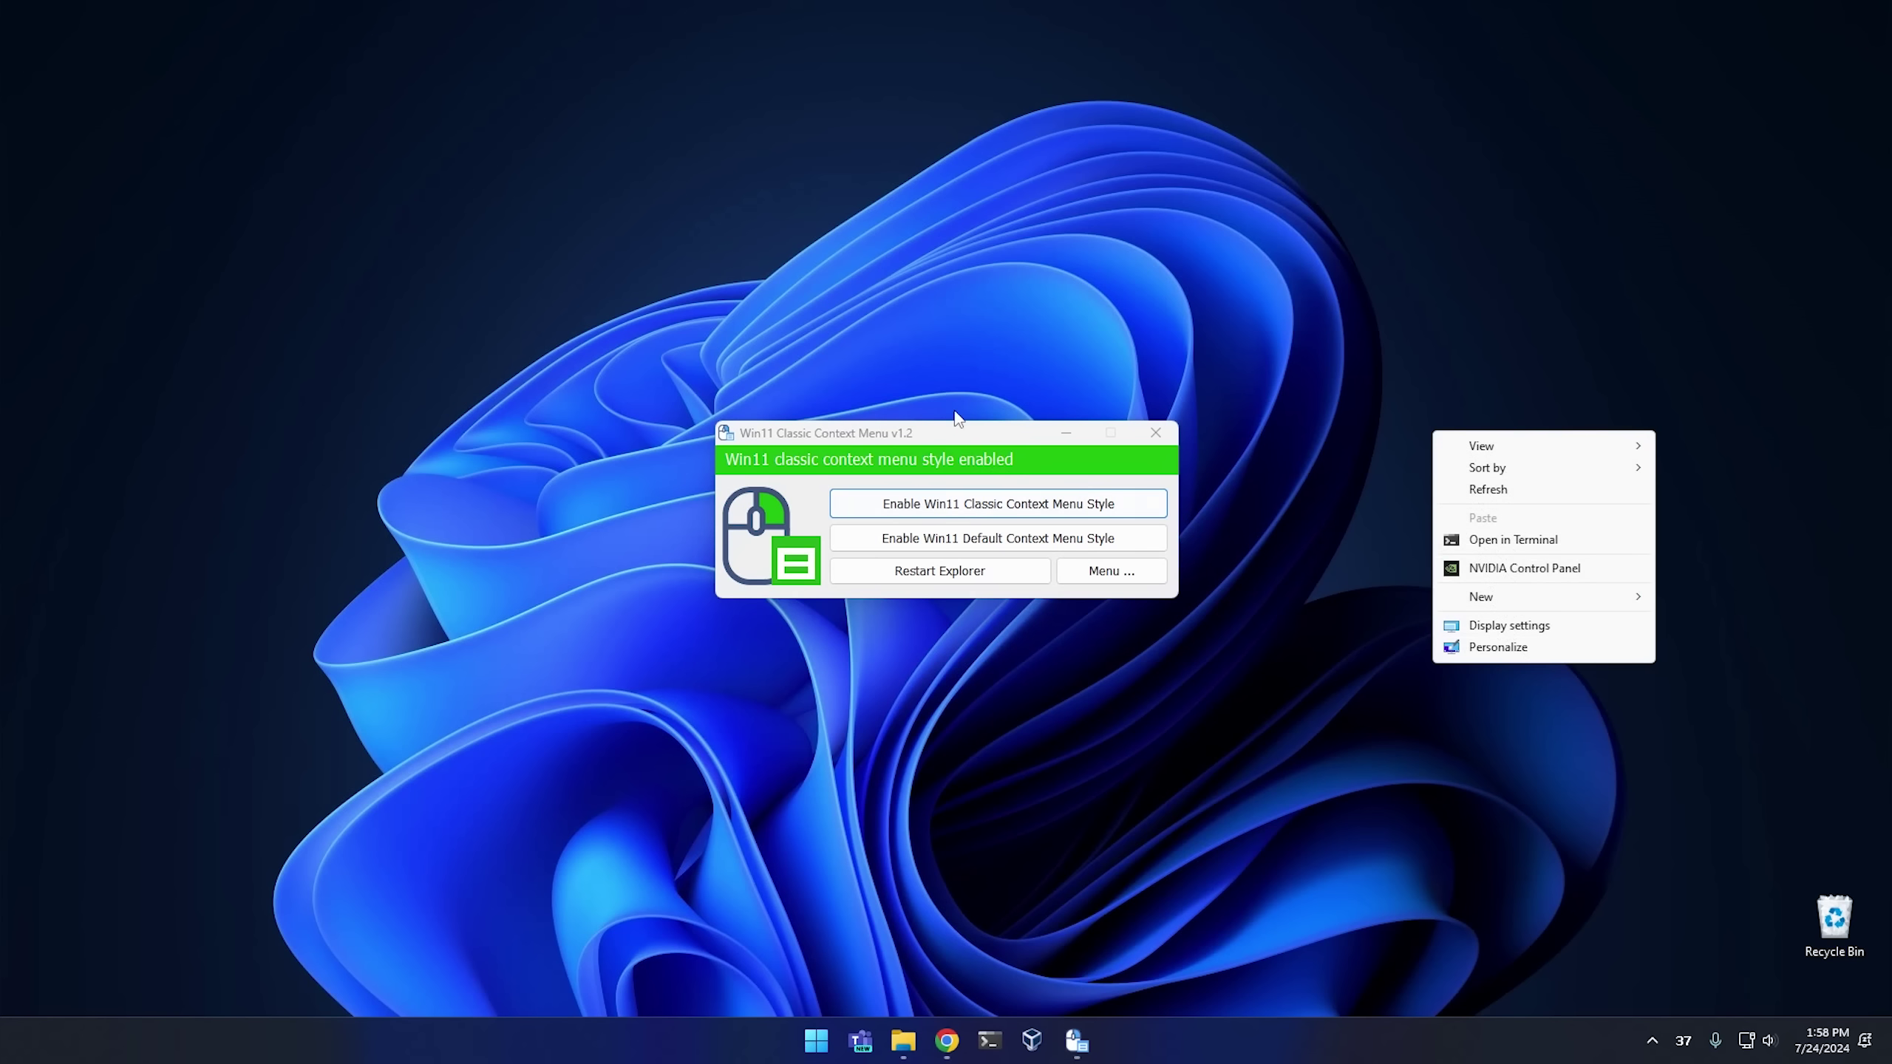
{"action": "left_click", "coordinate": [937, 433]}
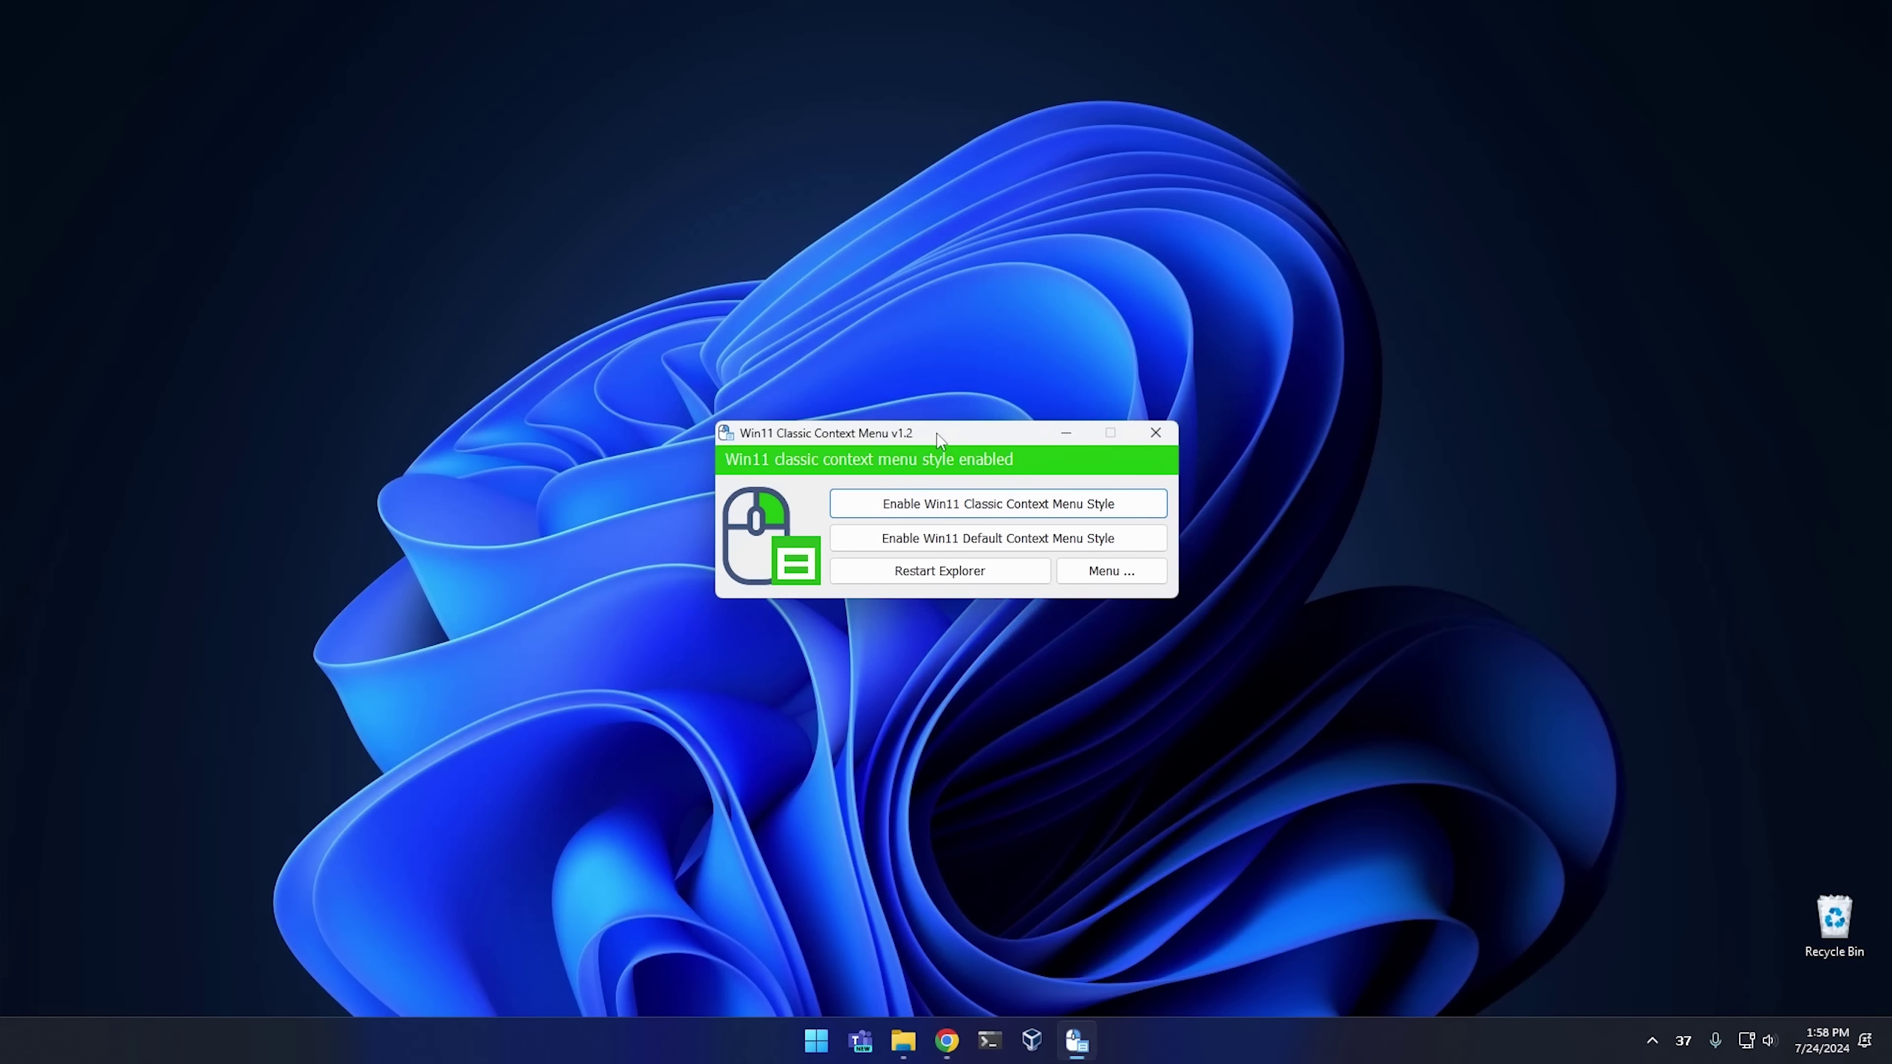
Enable the Win11 default context menu style, restart Windows Explorer, and check the desktop's context menu
{"action": "left_click", "coordinate": [978, 549]}
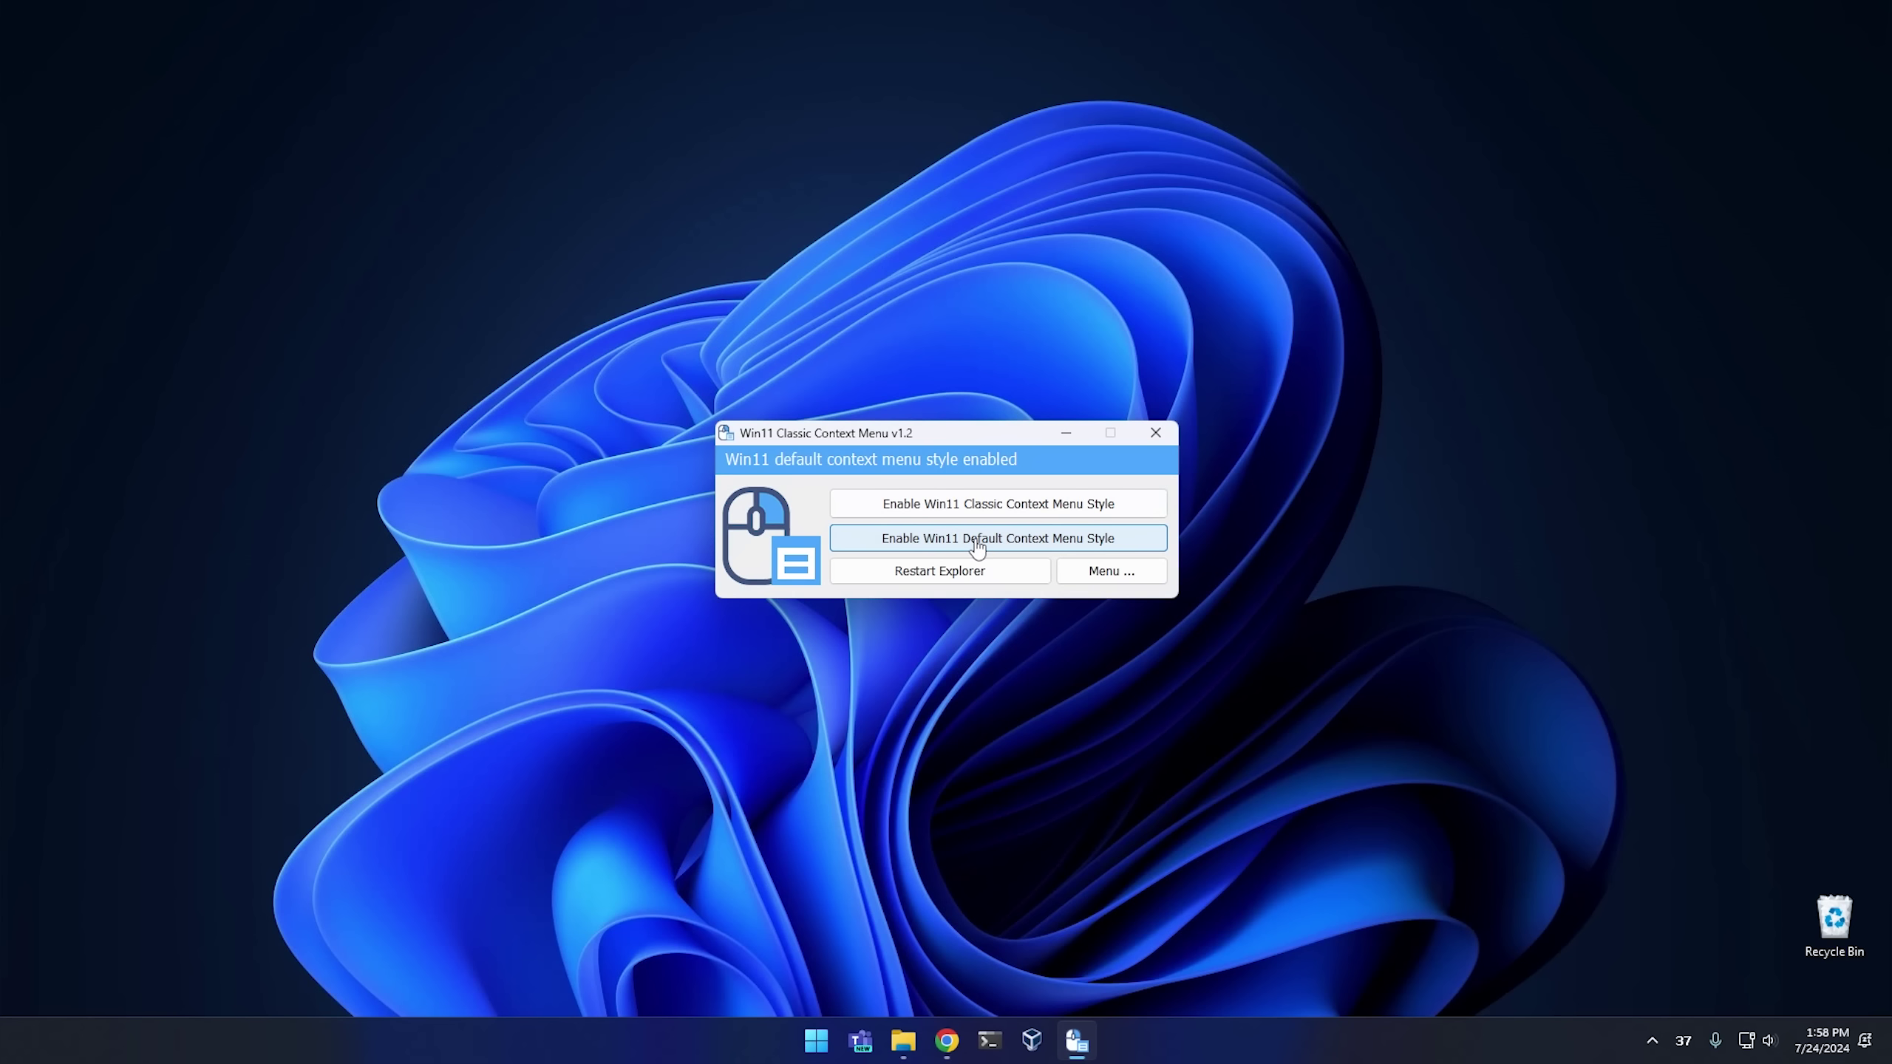
{"action": "right_click", "coordinate": [1310, 493]}
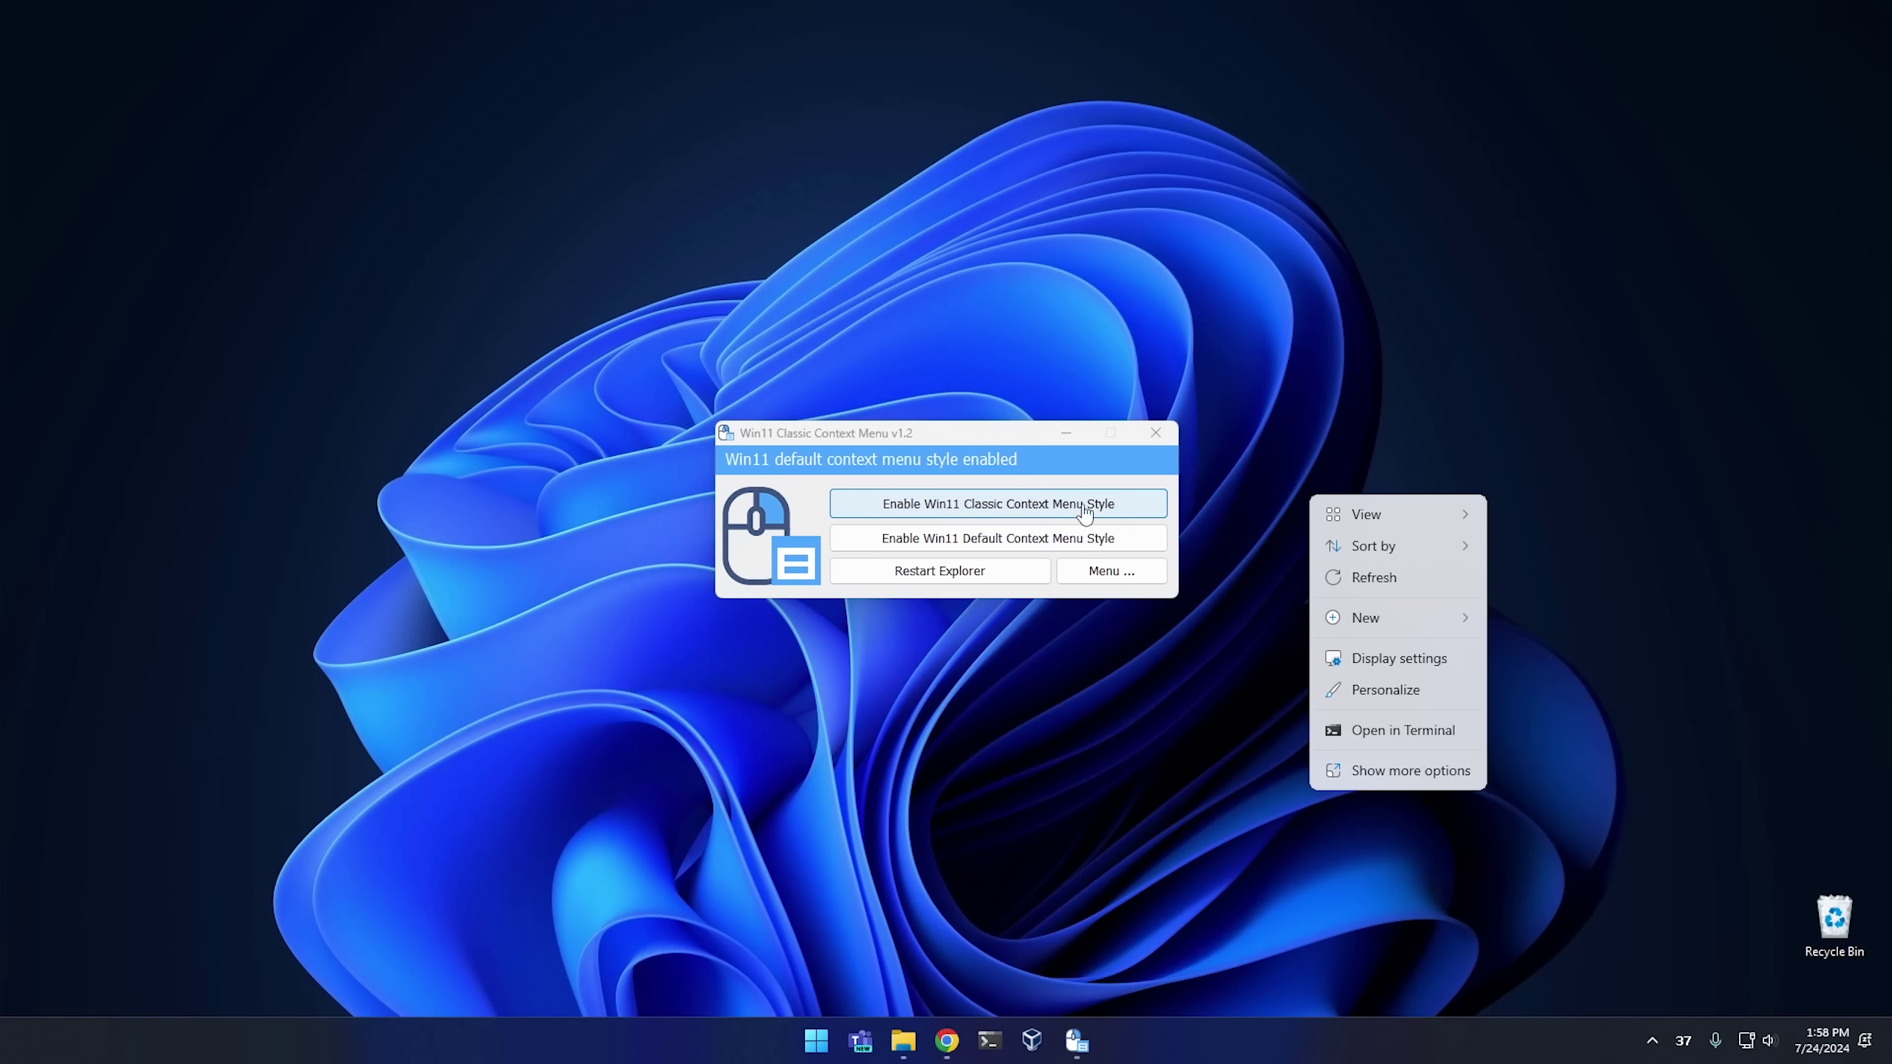
{"action": "left_click", "coordinate": [1286, 472]}
{"action": "left_click", "coordinate": [922, 573]}
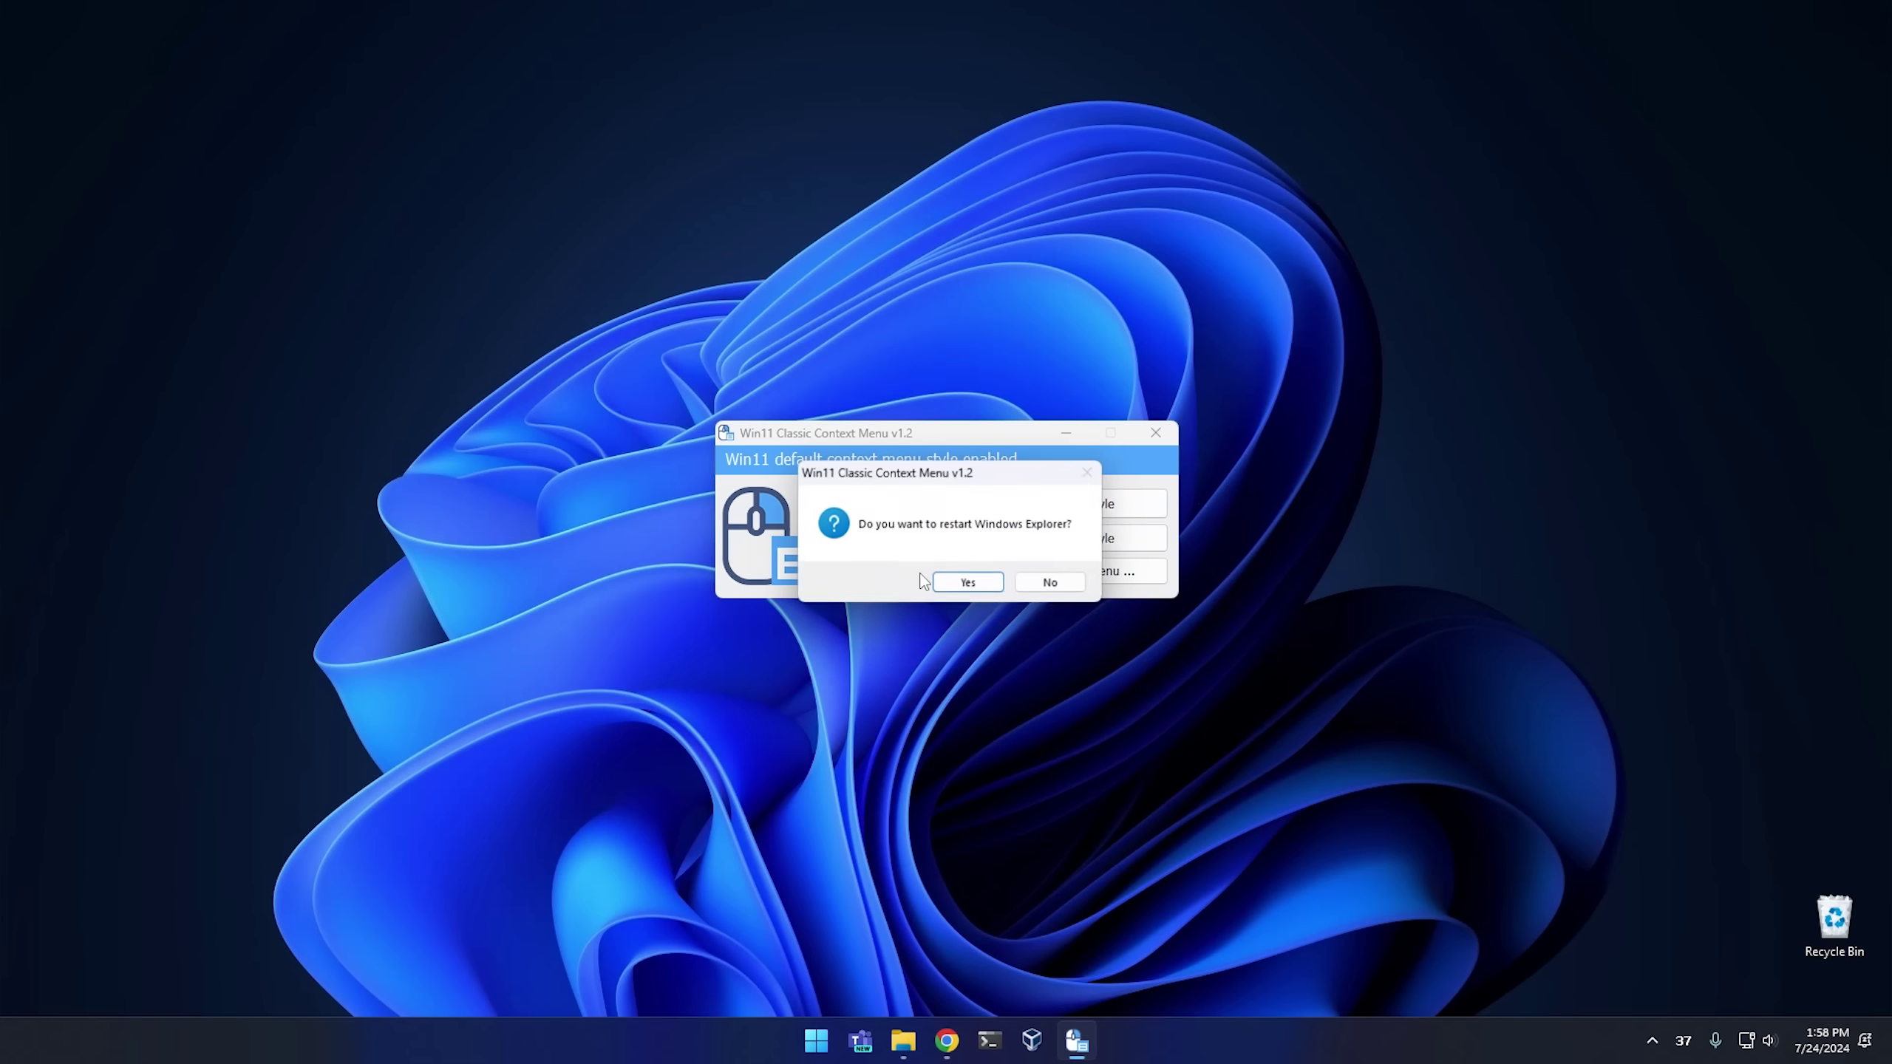
{"action": "left_click", "coordinate": [968, 585]}
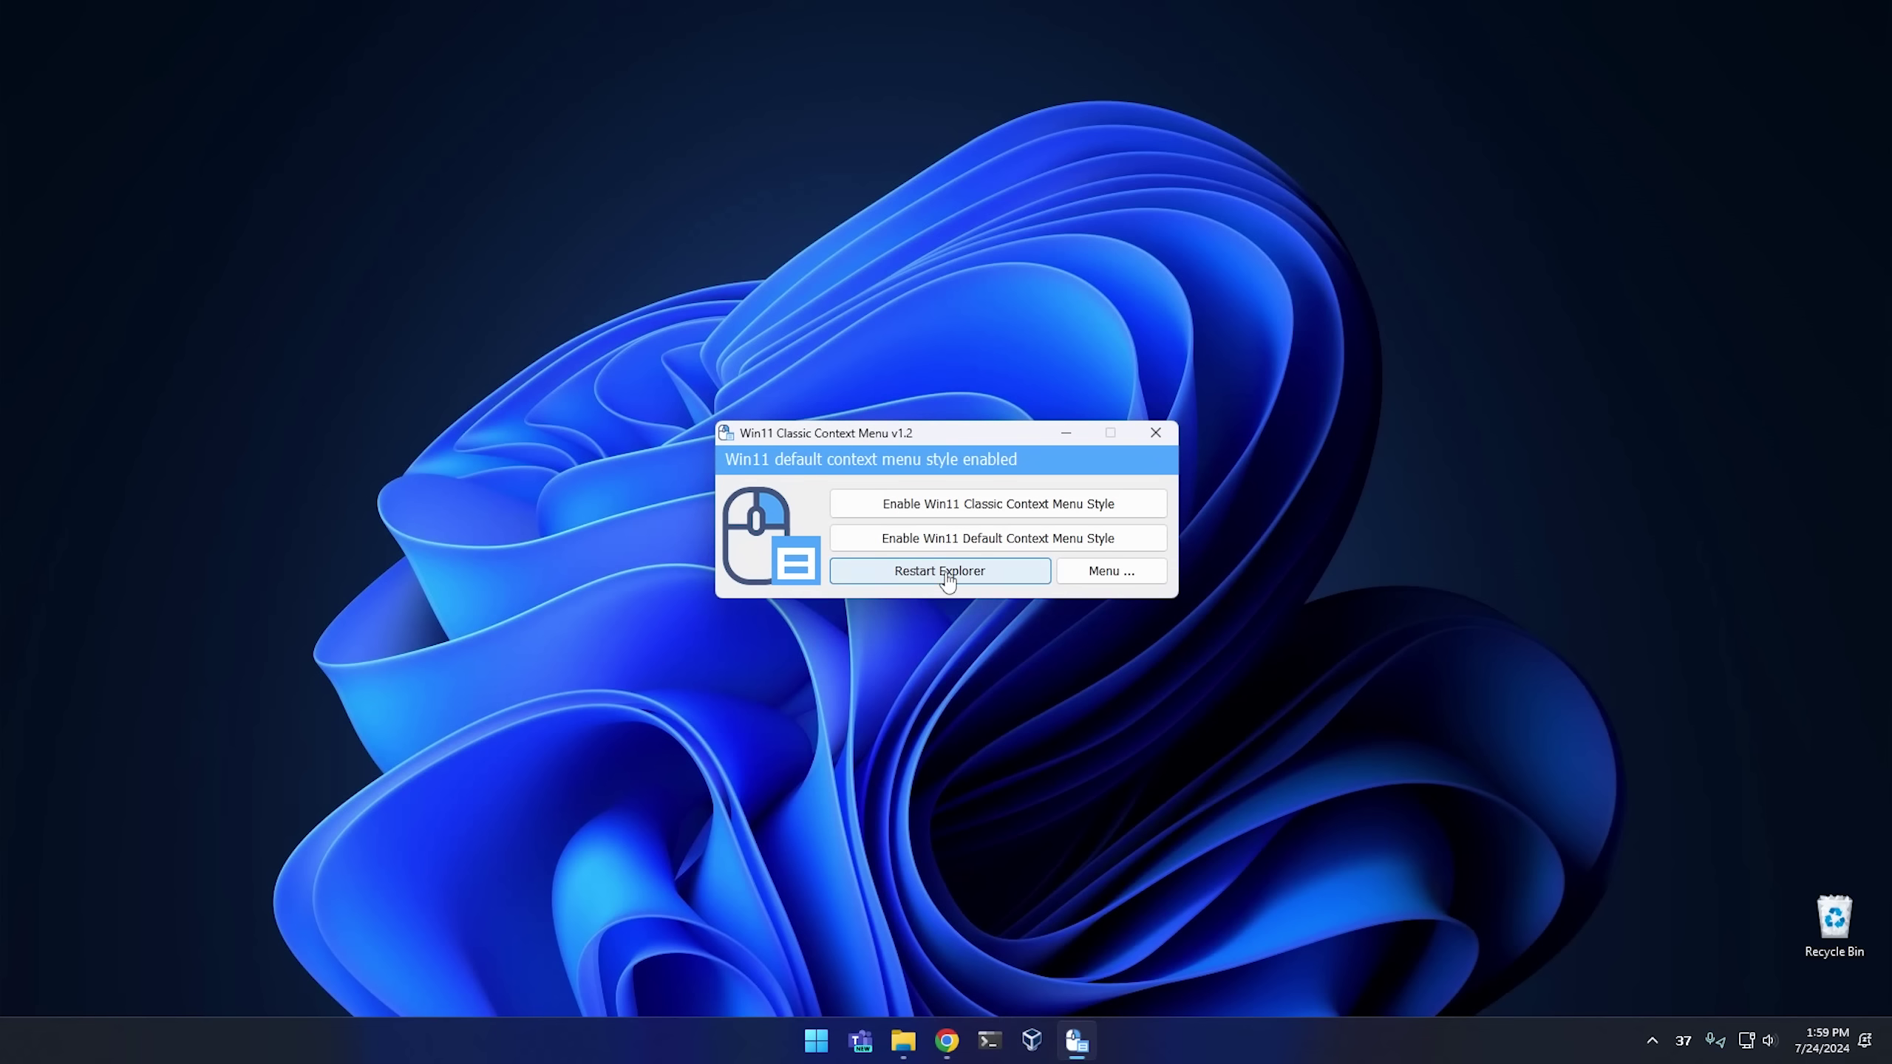
{"action": "right_click", "coordinate": [1250, 553]}
{"action": "right_click", "coordinate": [1311, 541]}
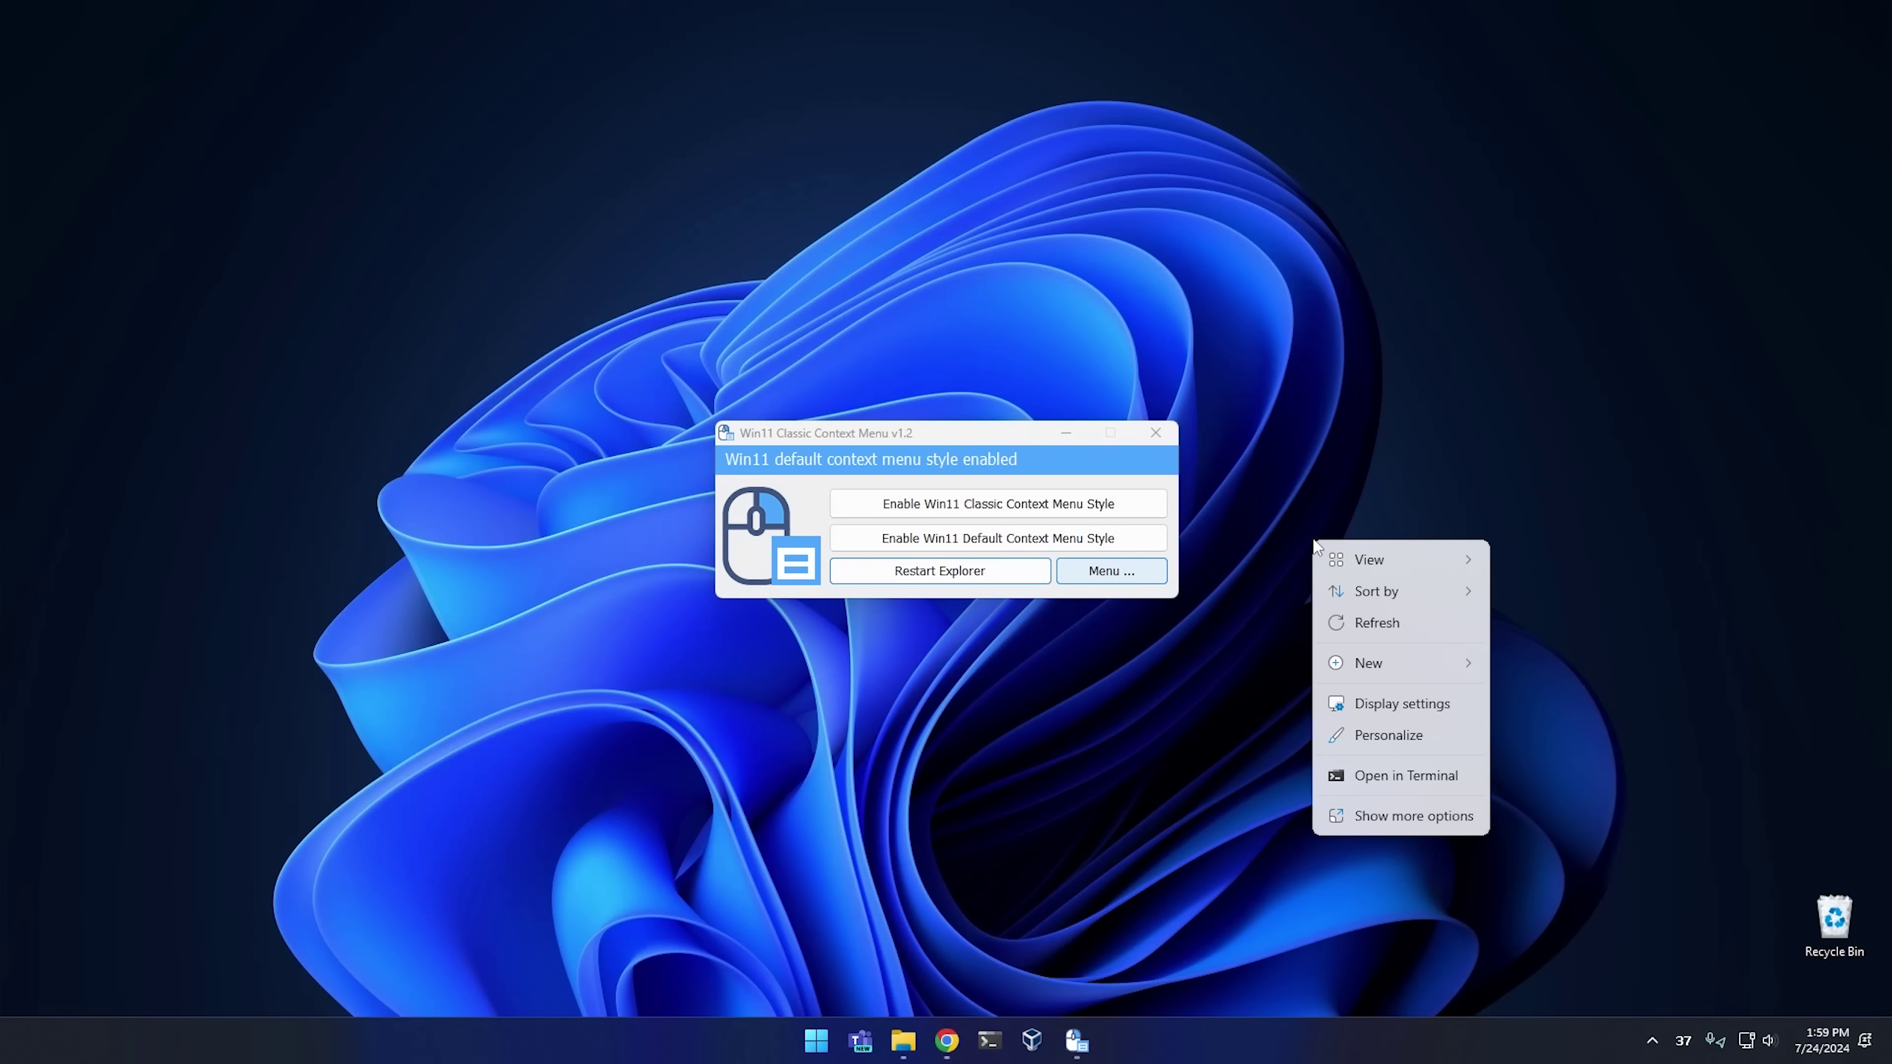
Review the Command Line Info for Win11 Classic Context Menu and close it
{"action": "left_click", "coordinate": [1107, 573]}
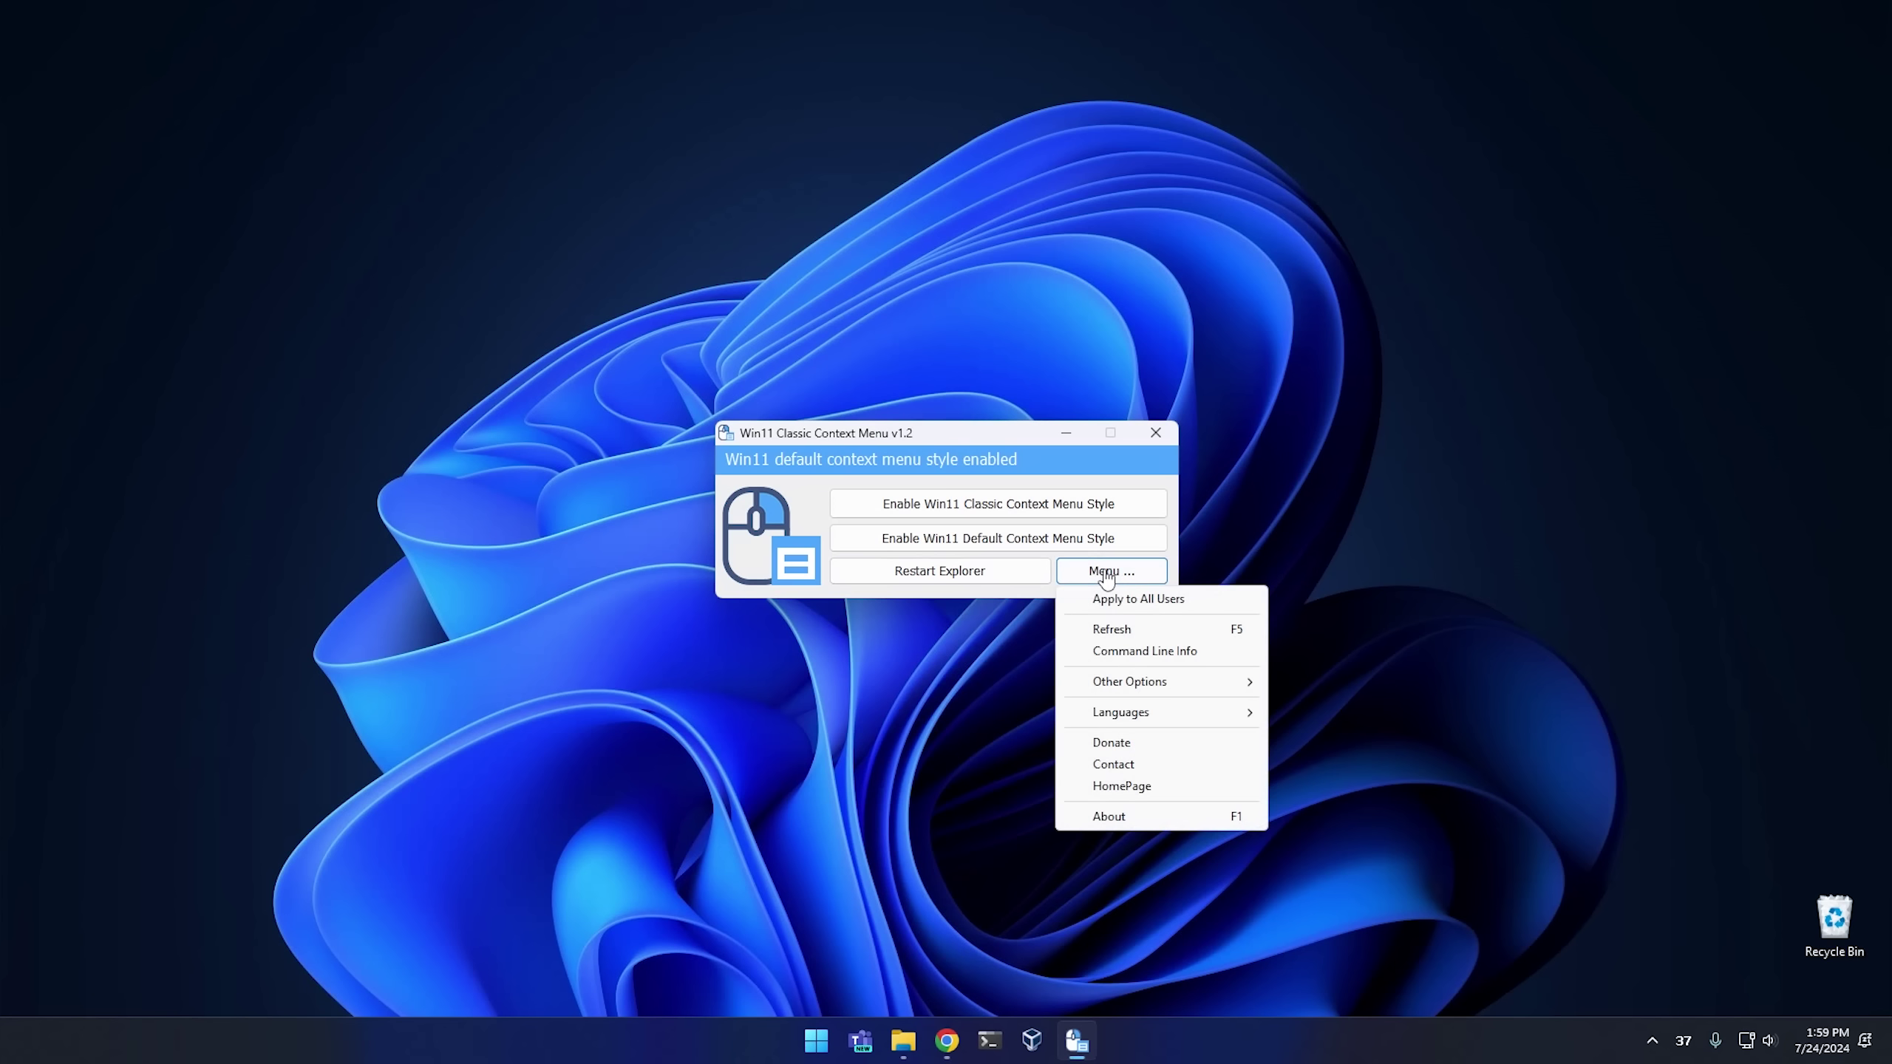
{"action": "mouse_move", "coordinate": [1156, 689]}
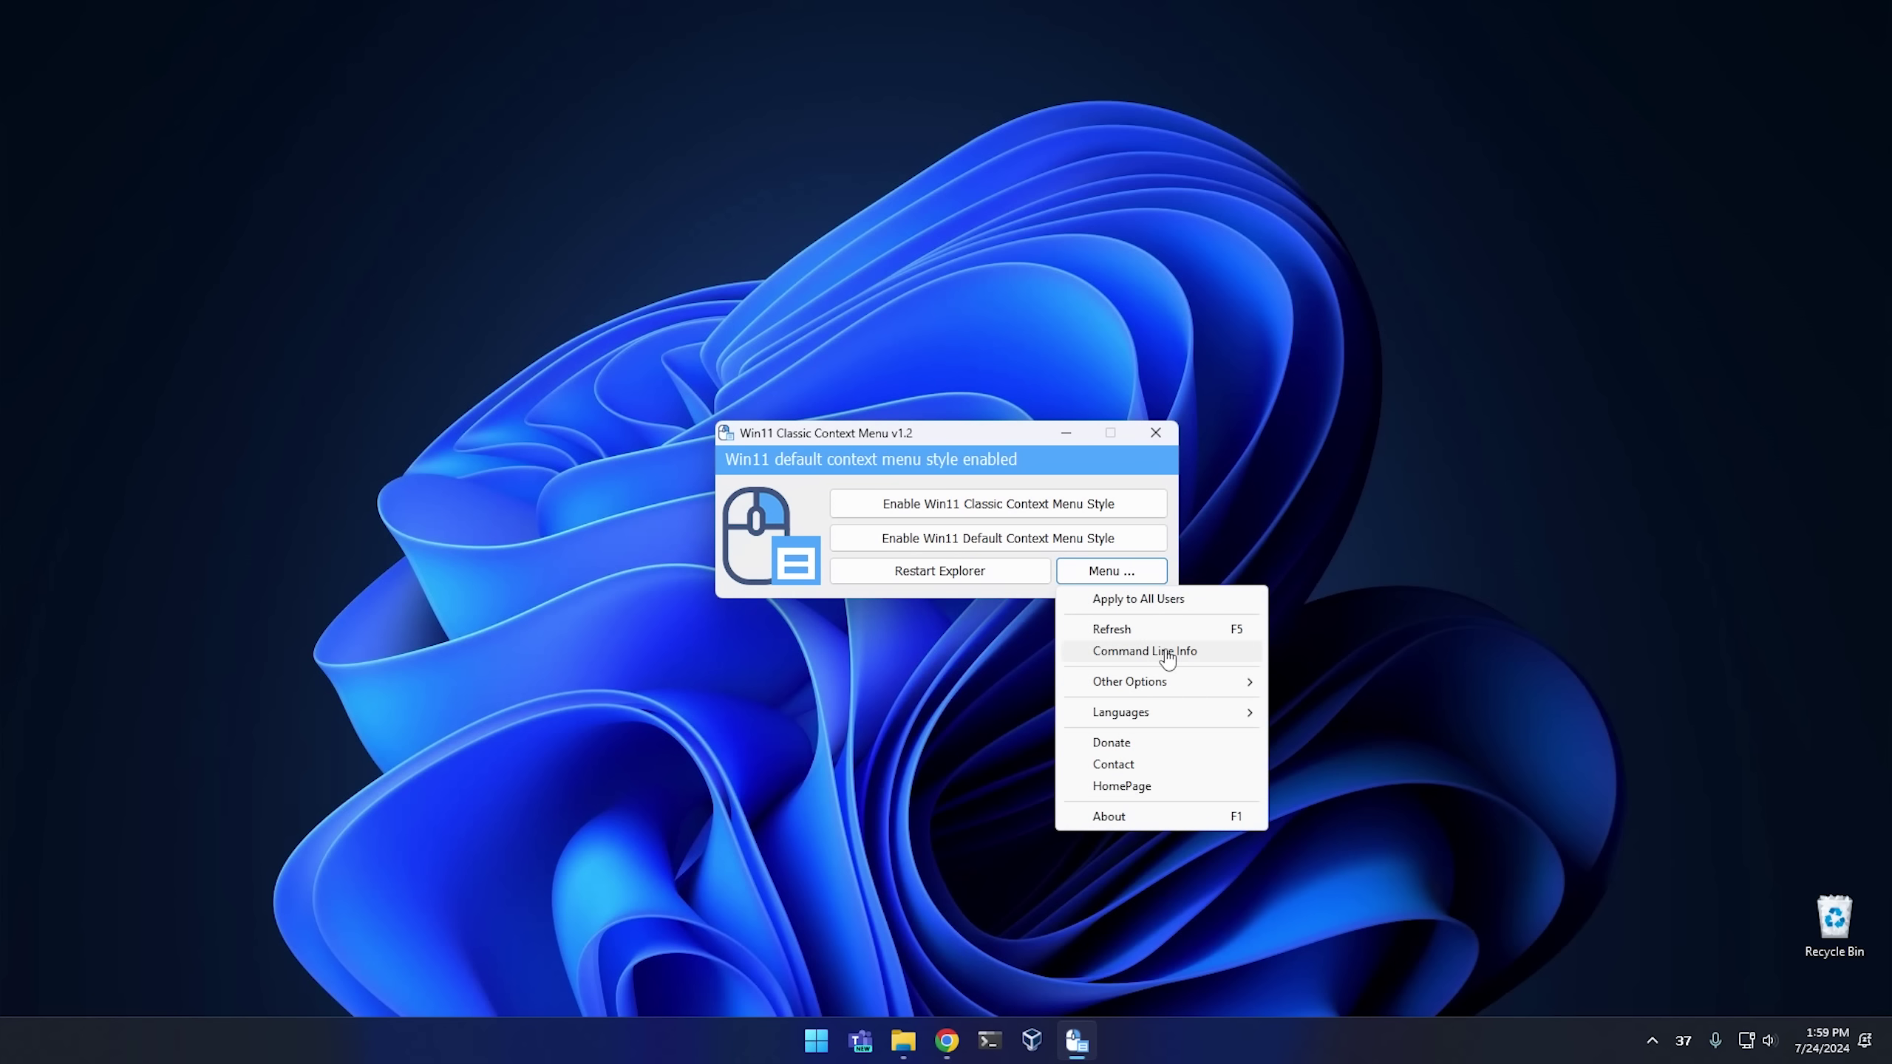
{"action": "left_click", "coordinate": [1161, 652]}
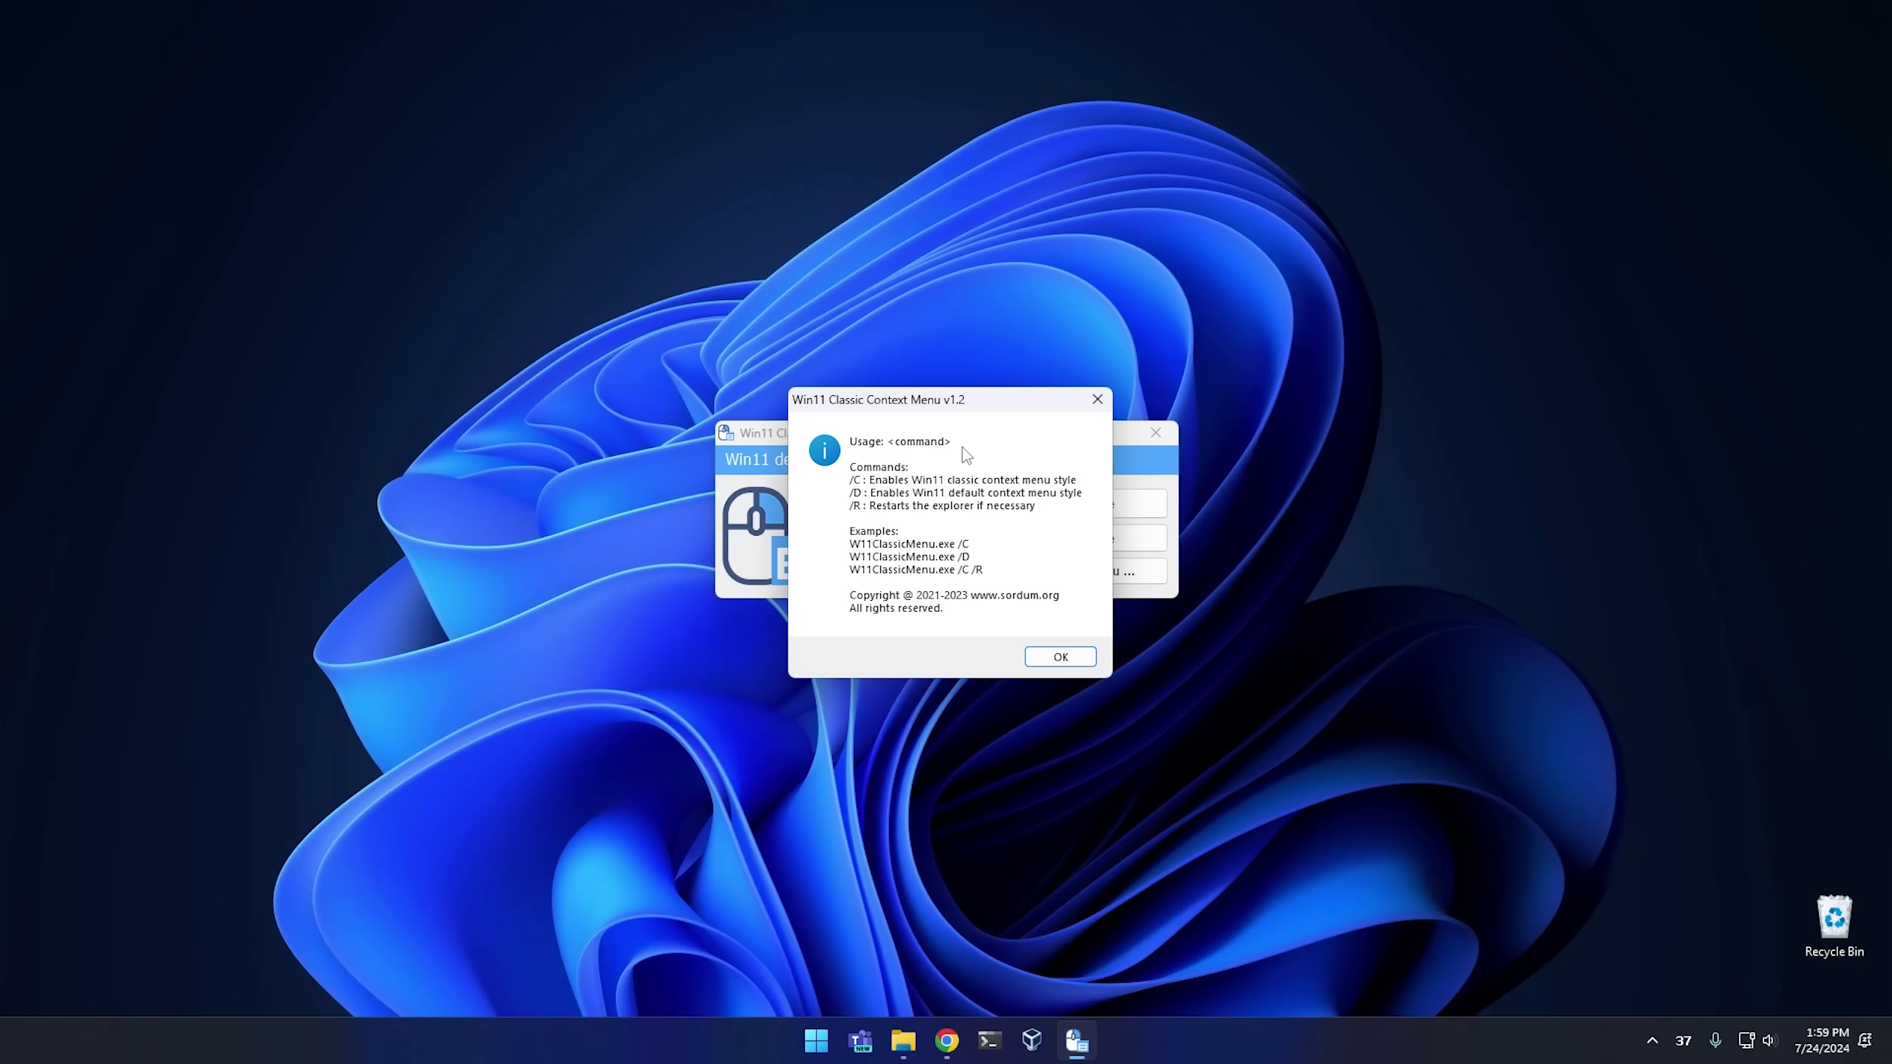
{"action": "left_click_drag", "start_coordinate": [962, 400], "coordinate": [1188, 452]}
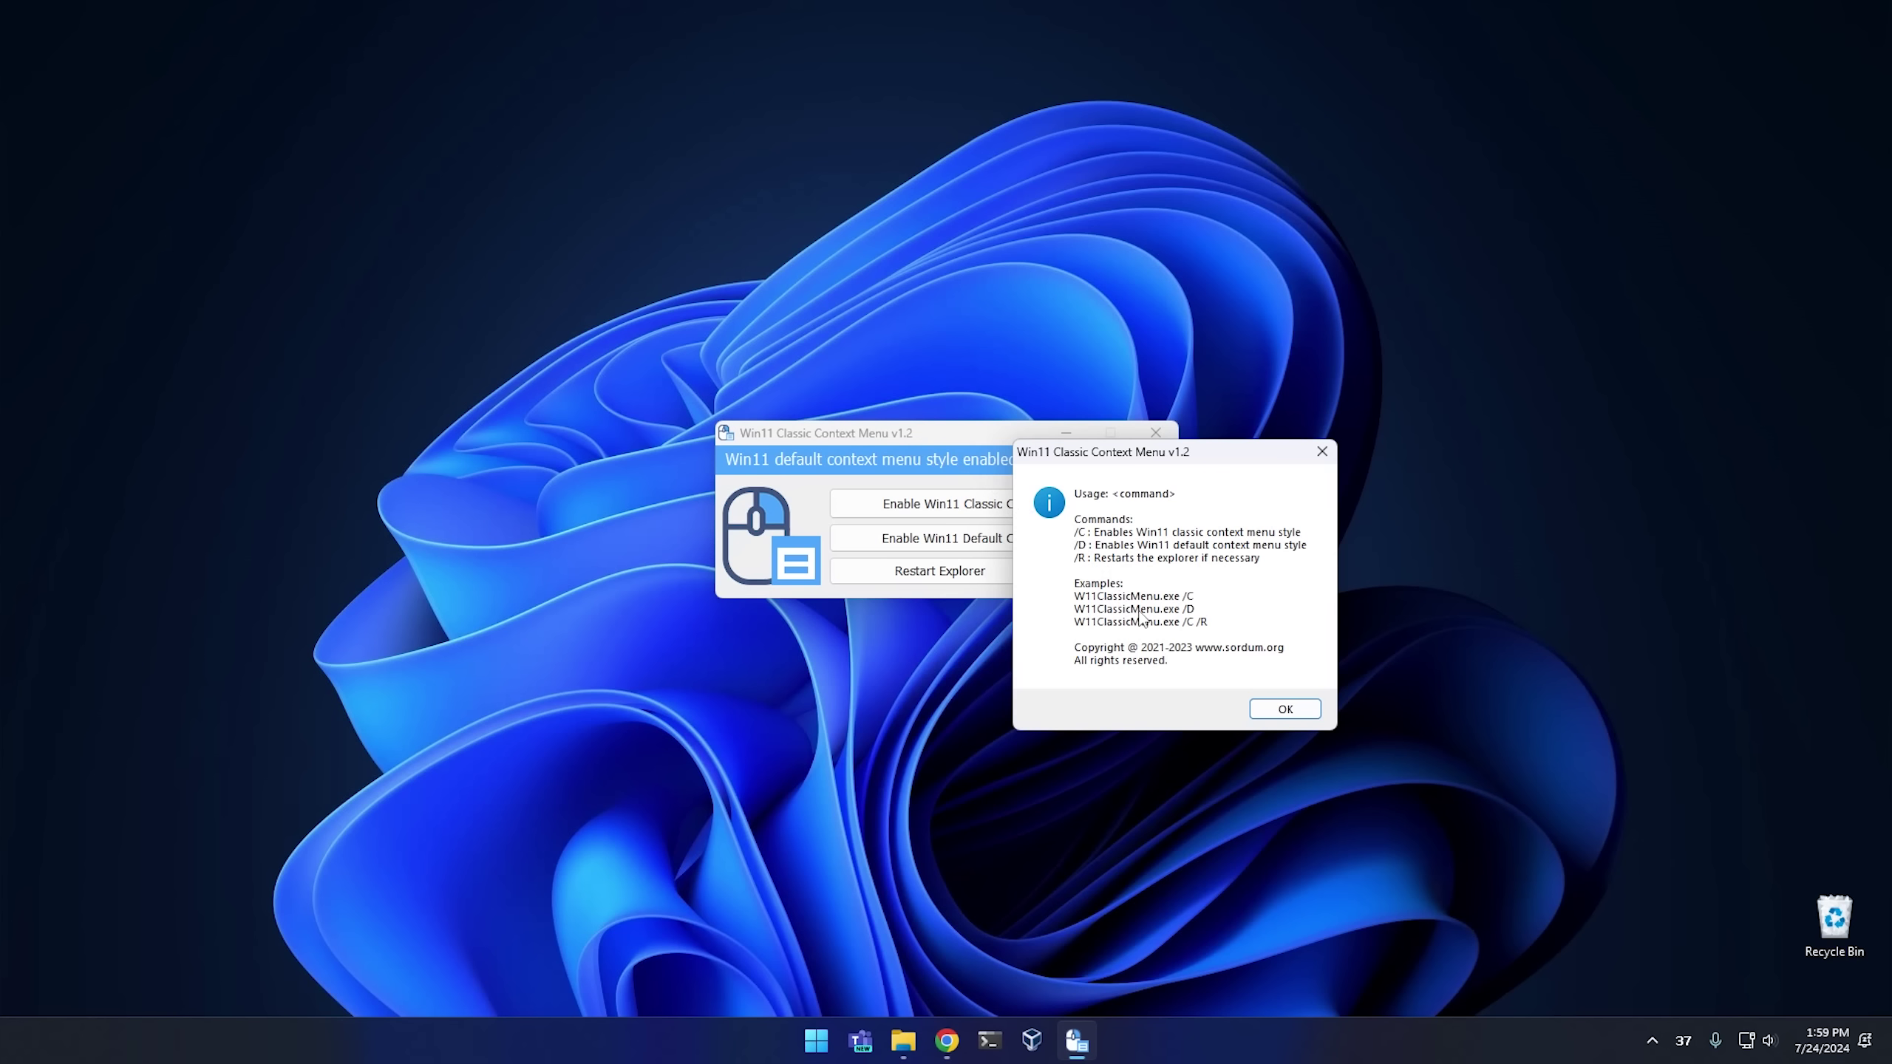
{"action": "left_click", "coordinate": [1321, 451]}
{"action": "left_click", "coordinate": [1309, 495]}
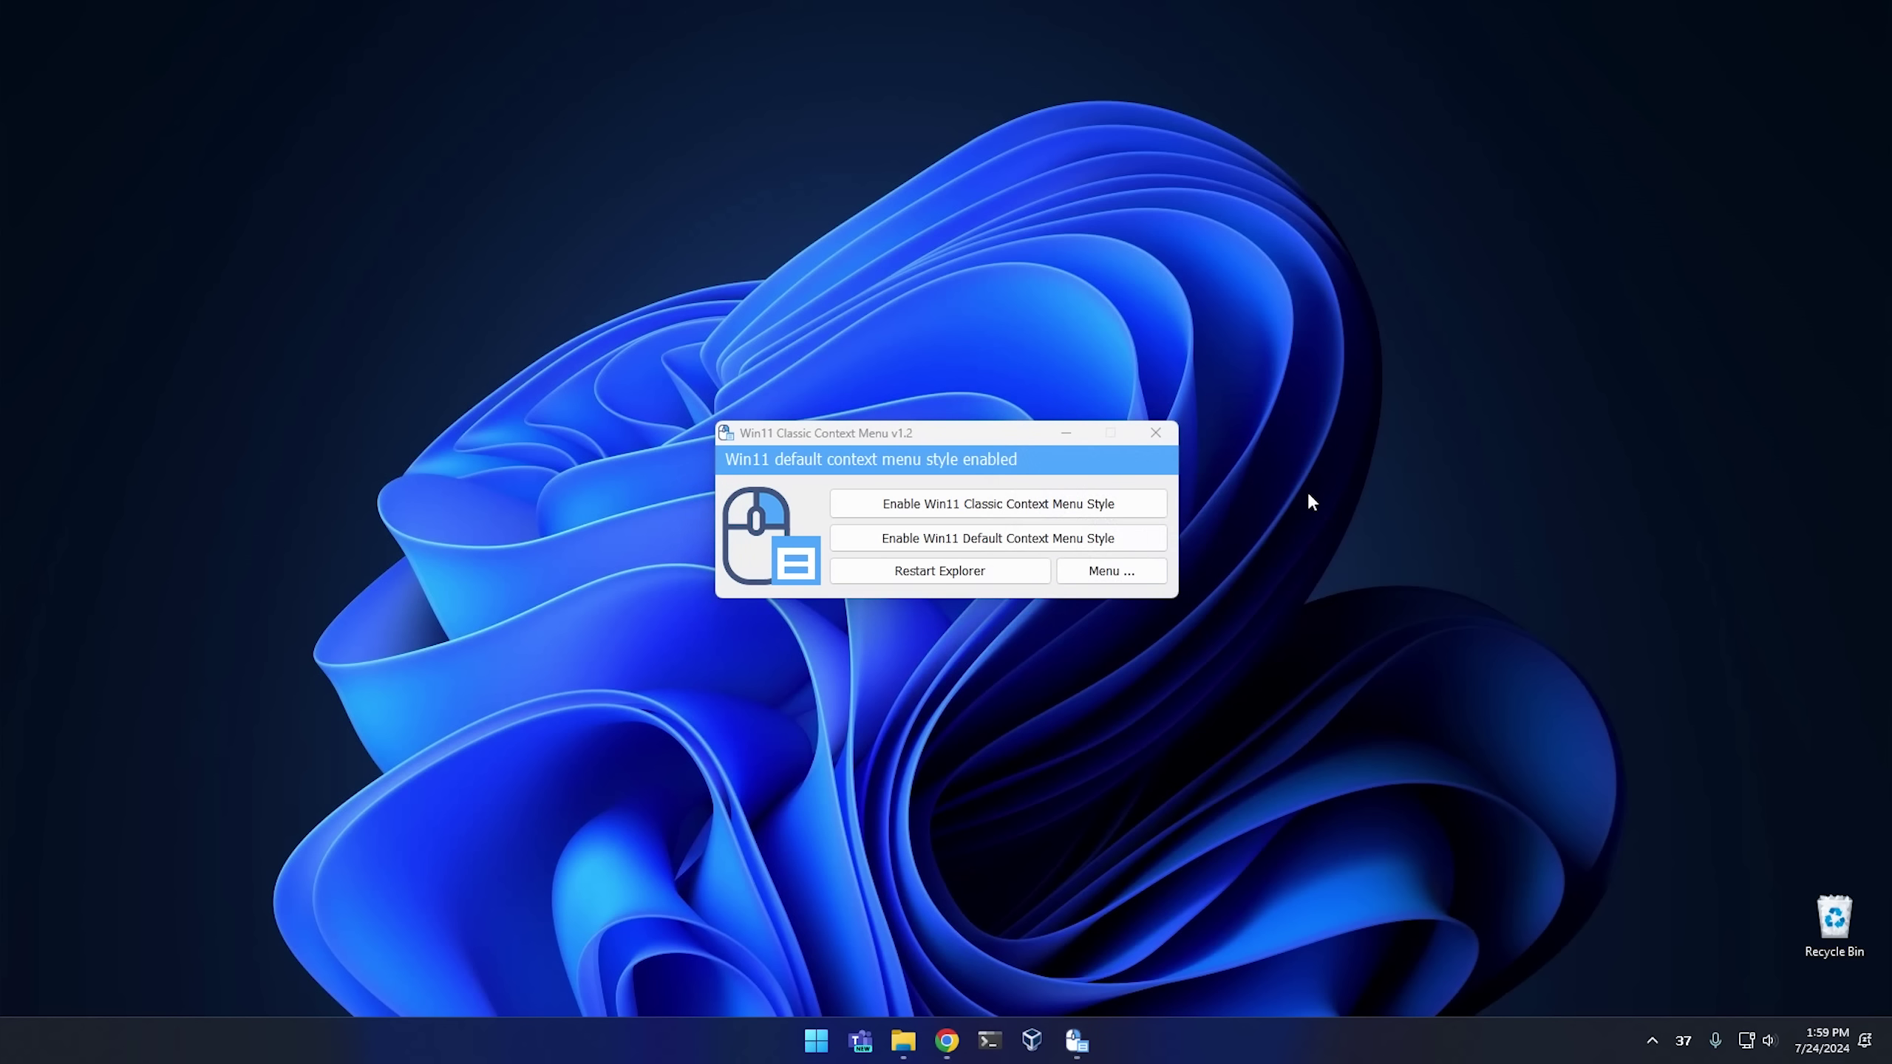